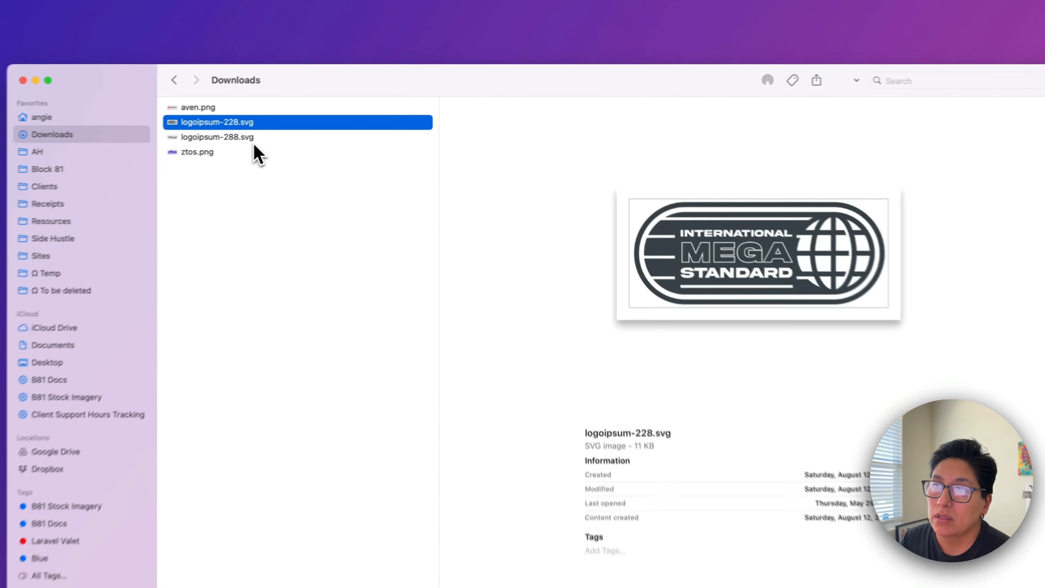
Step: Preview the logo files in Downloads and open aven.png in Affinity Photo
key(Down)
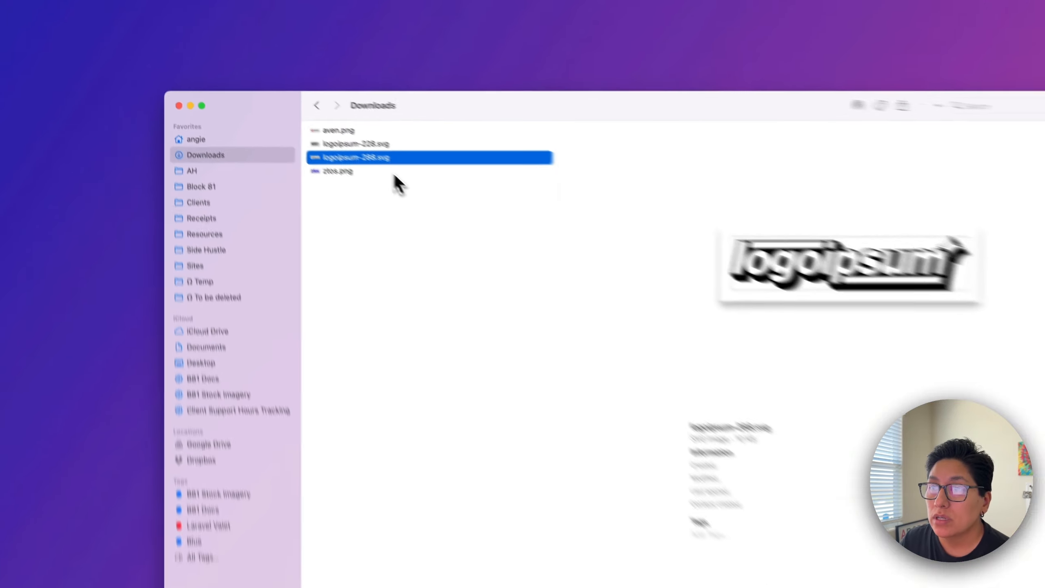
key(Down)
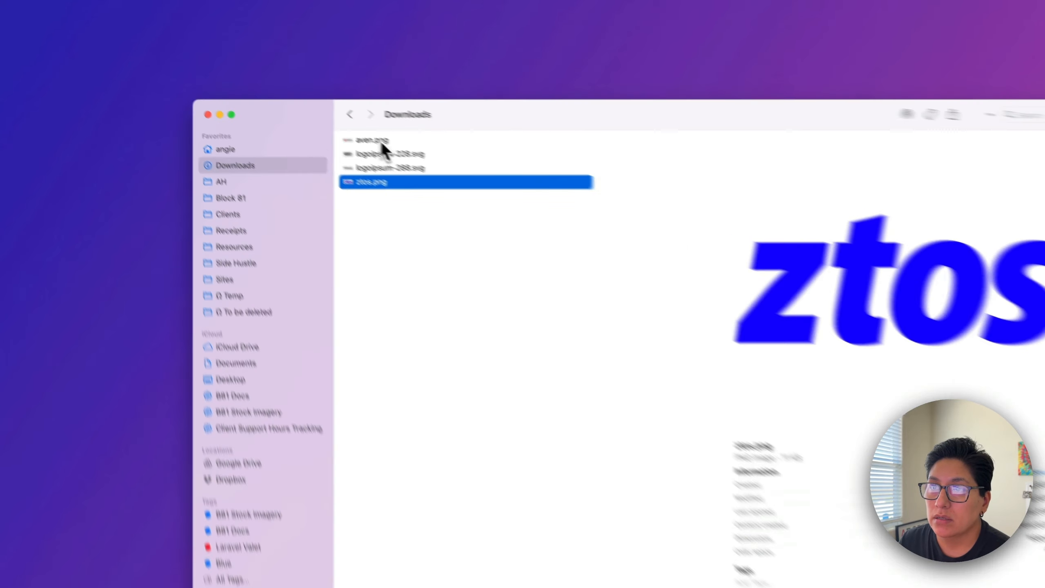
click(295, 102)
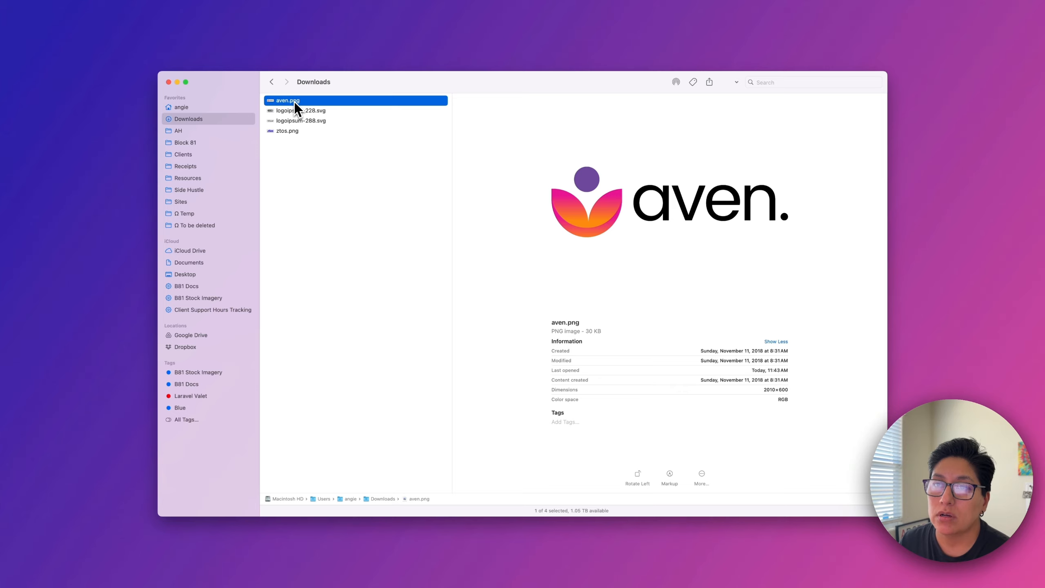
drag(294, 101, 0, 299)
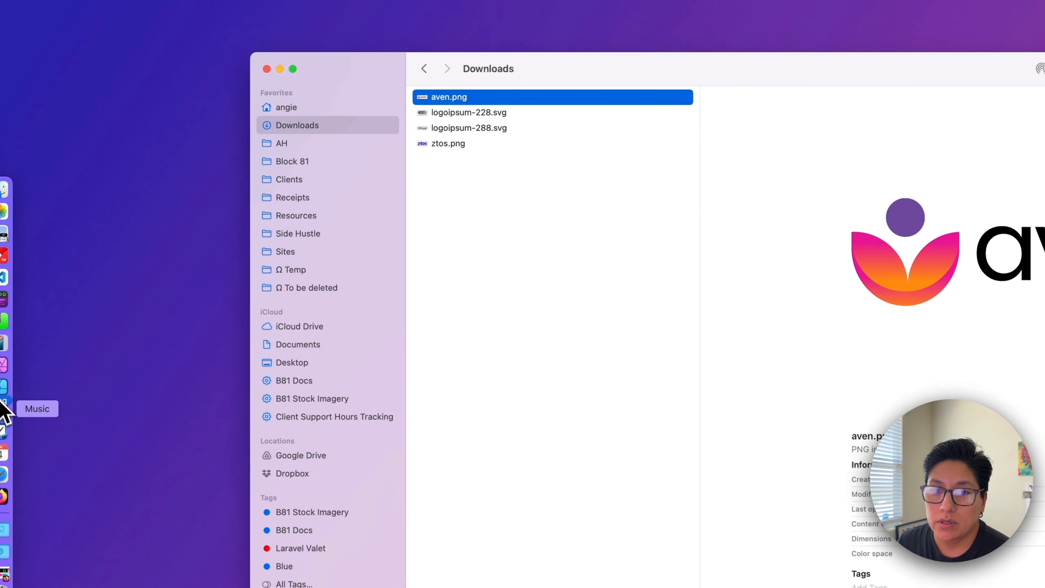
drag(1, 404, 8, 365)
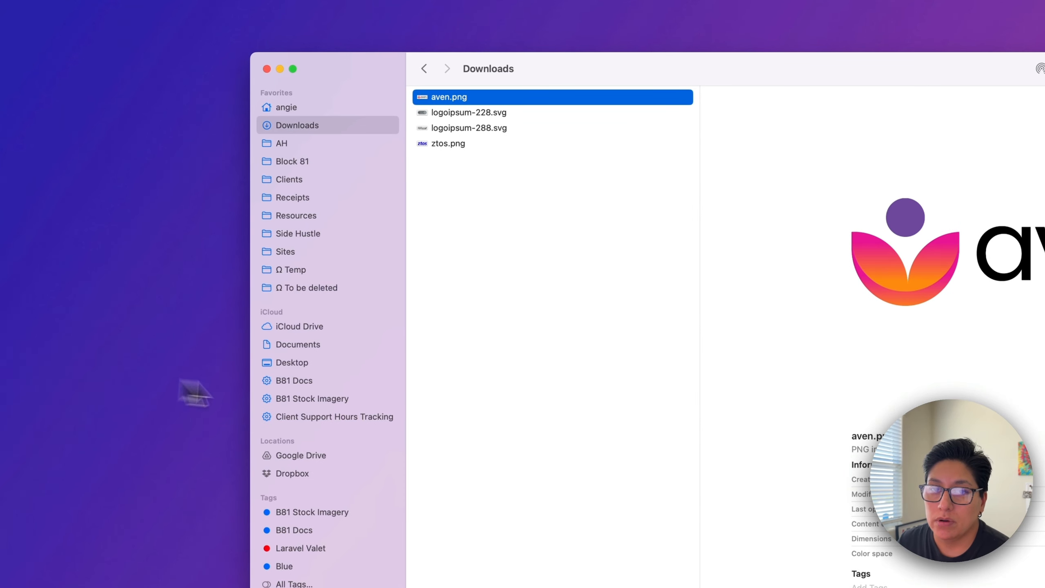
Step: Crop the aven logo to its flower symbol only, as a 600 × 600 px square
key(super+minus)
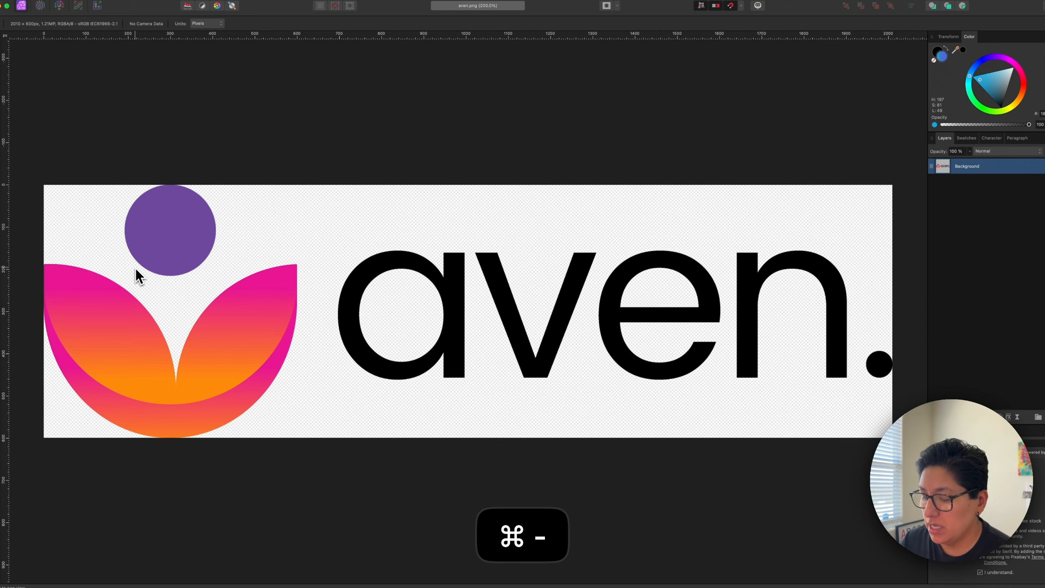
key(super+minus)
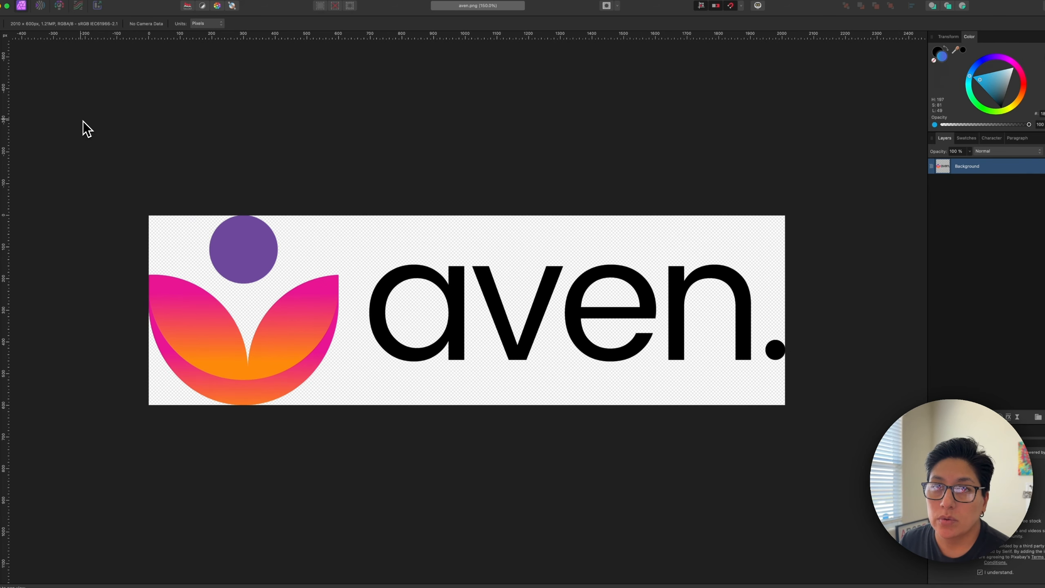
key(c)
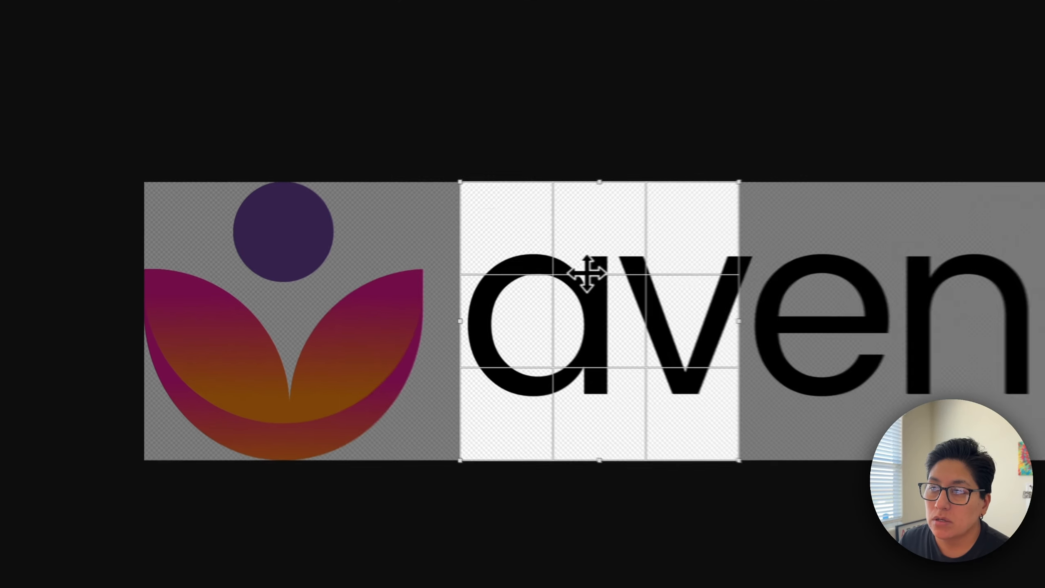
drag(458, 278, 286, 276)
drag(352, 271, 270, 273)
key(Return)
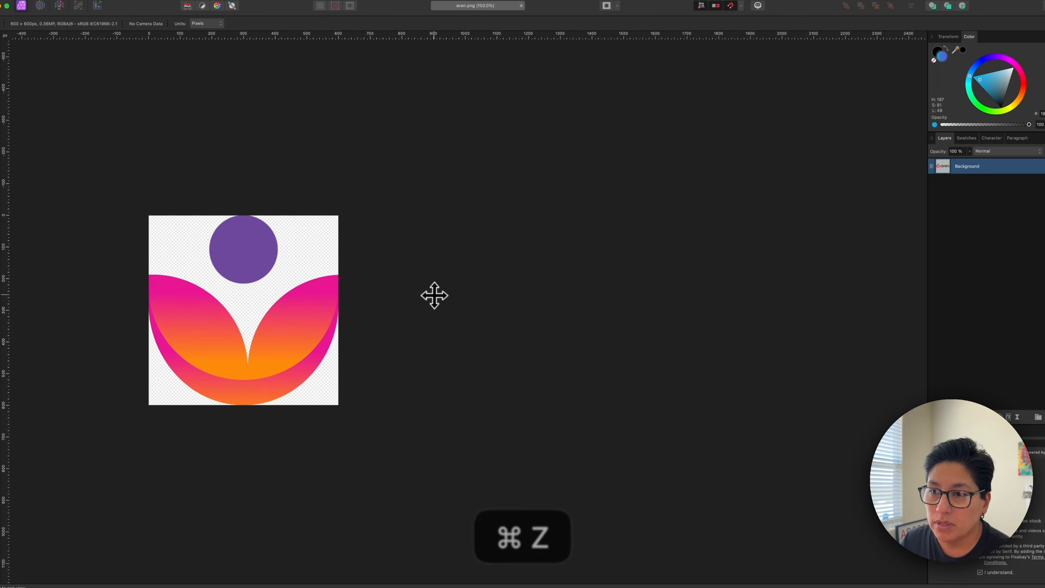
key(super+z)
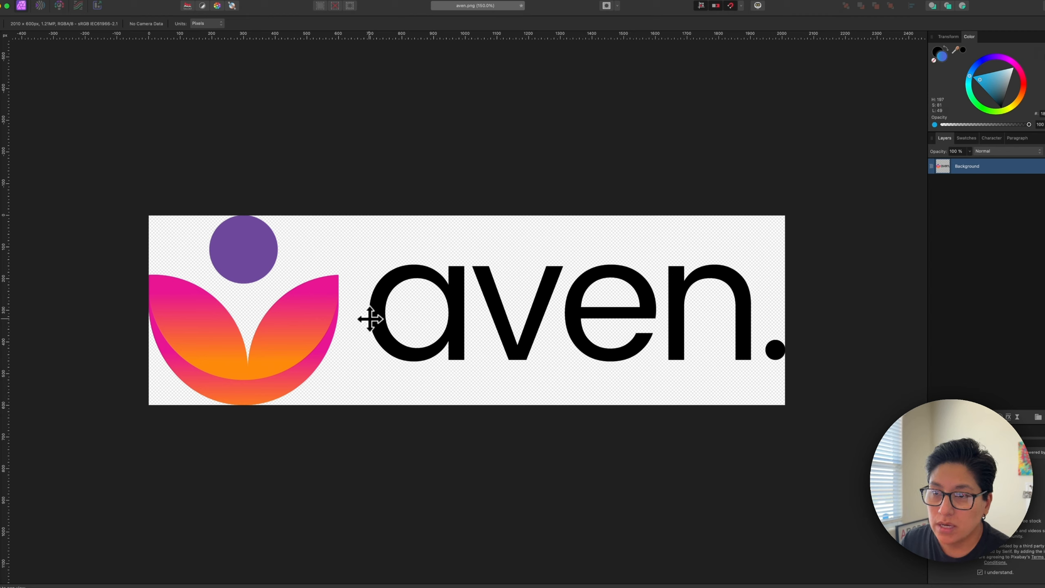
key(super+shift+z)
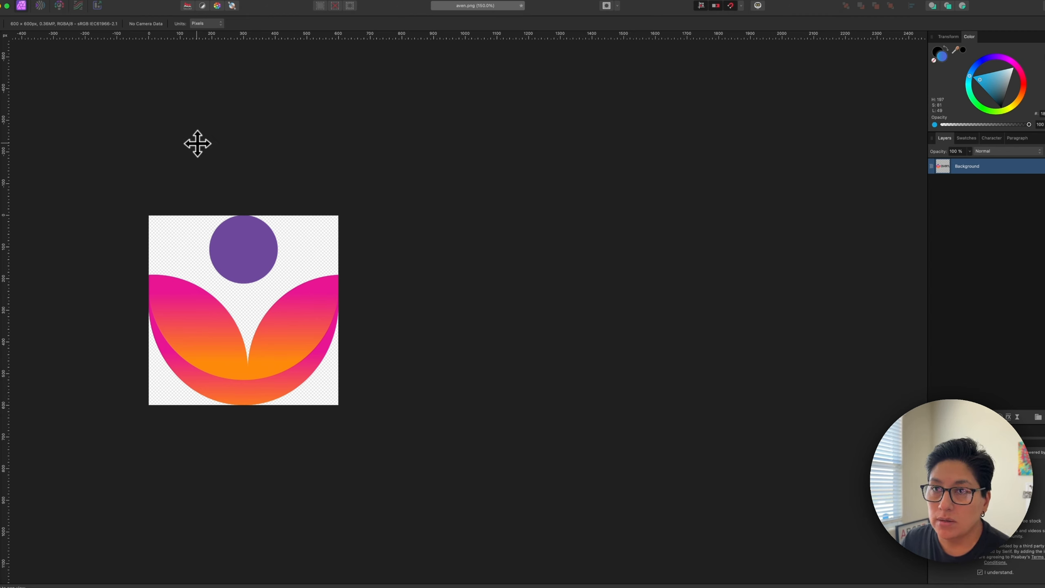
Step: Open the export settings for the cropped logo and choose PNG as the file format
click(66, 1)
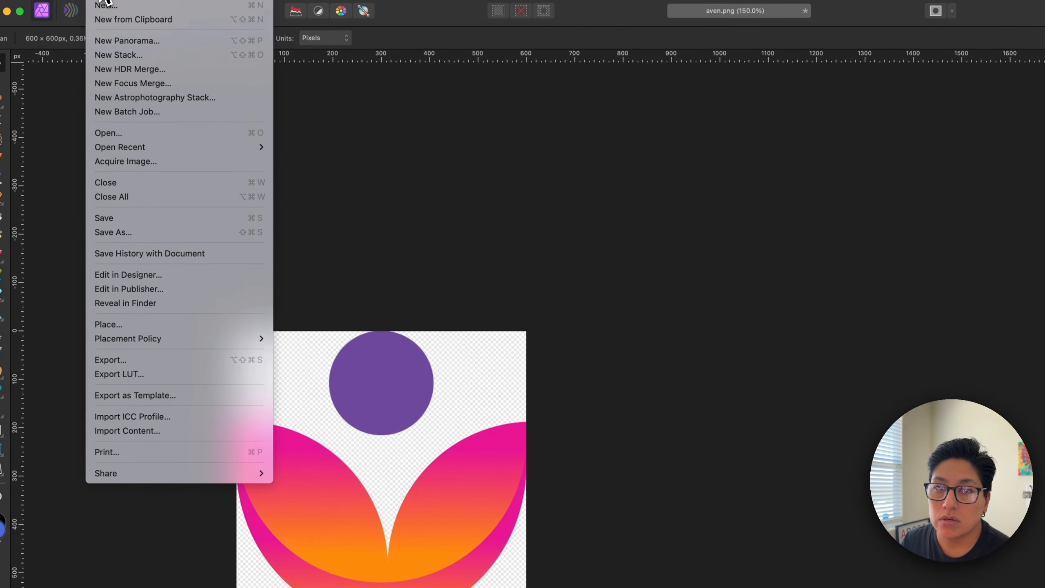
click(158, 363)
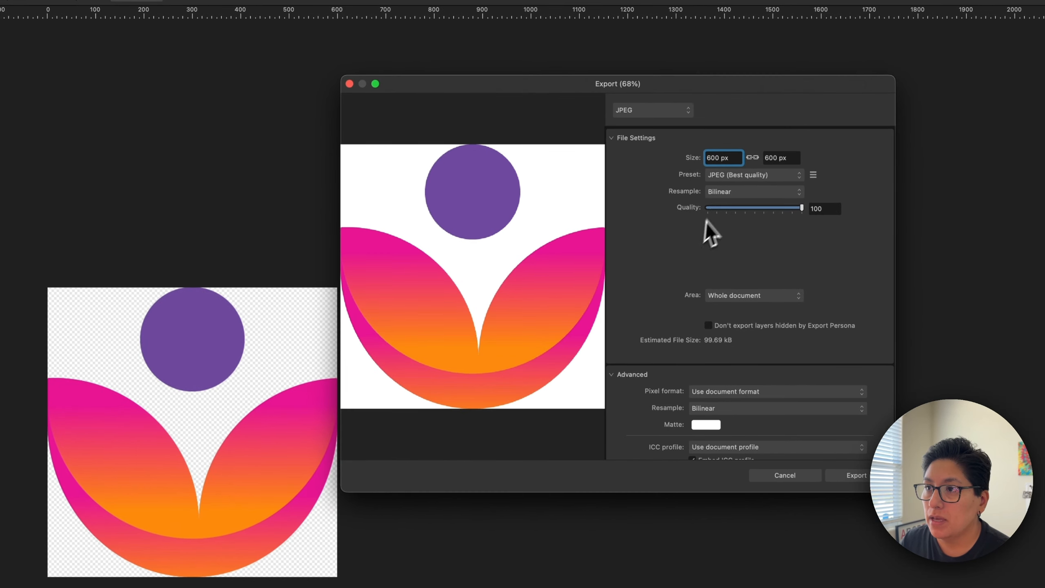
click(658, 112)
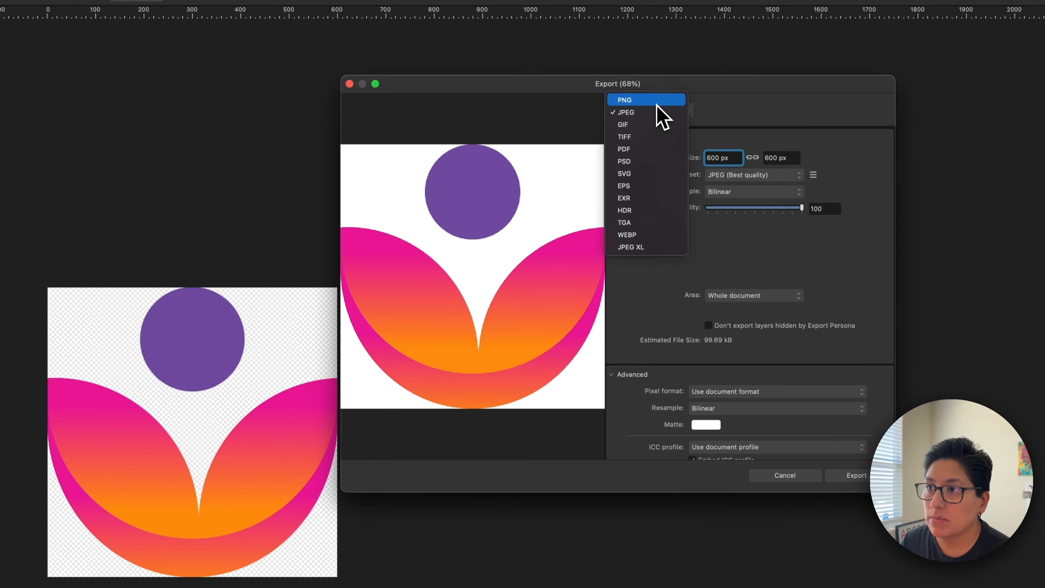
click(655, 101)
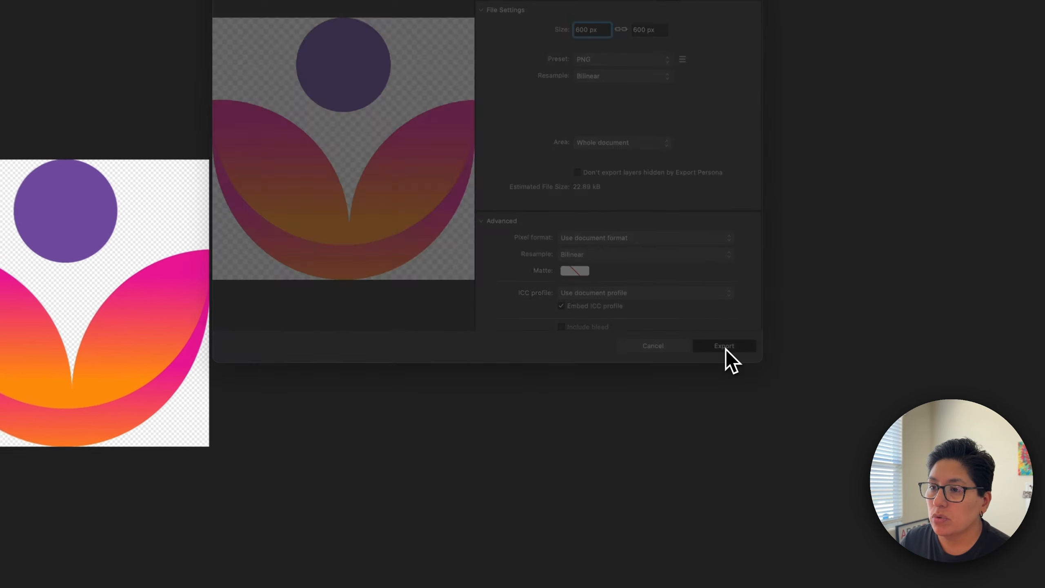
Step: Export the cropped logo to the Downloads folder as aven-cropped.png and close the document without saving its changes
click(682, 341)
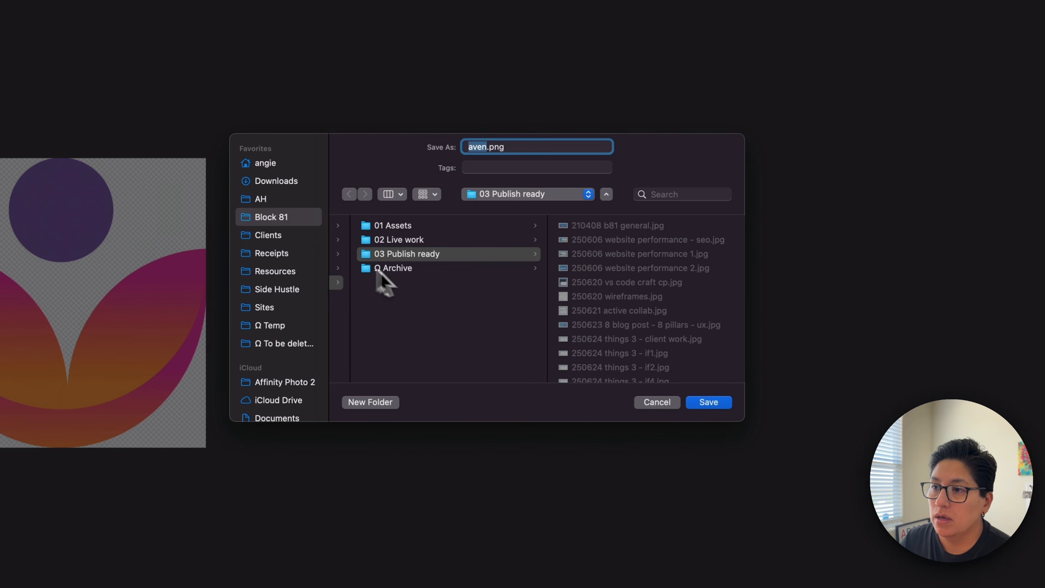
key(super+alt+l)
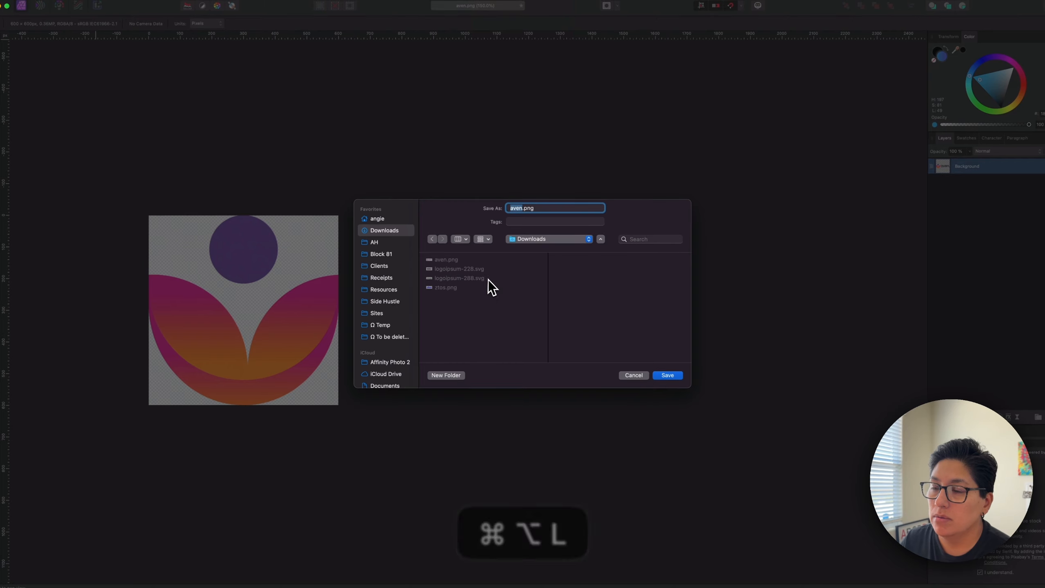
key(Right)
text(-crop)
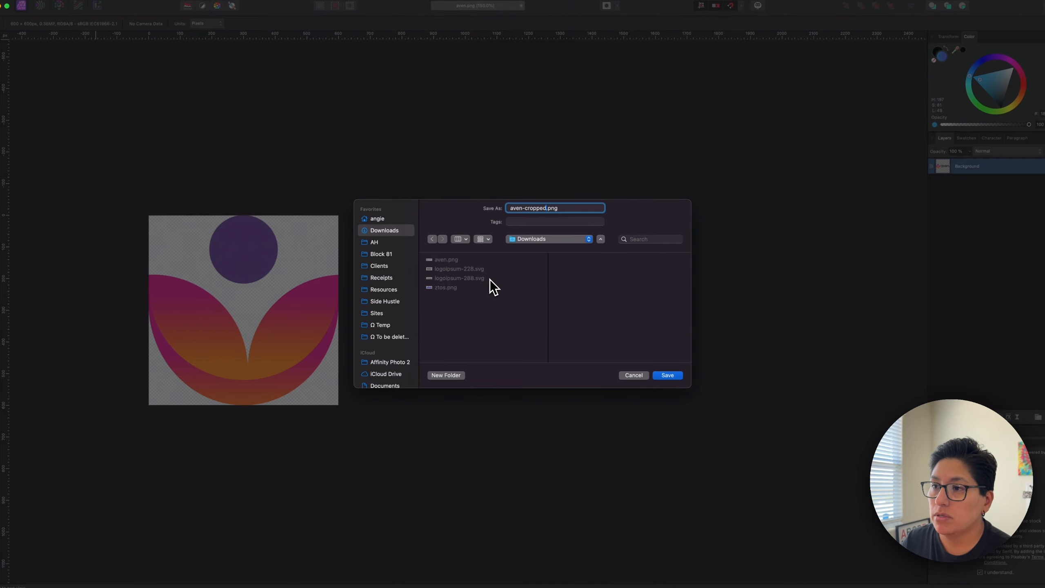
click(668, 375)
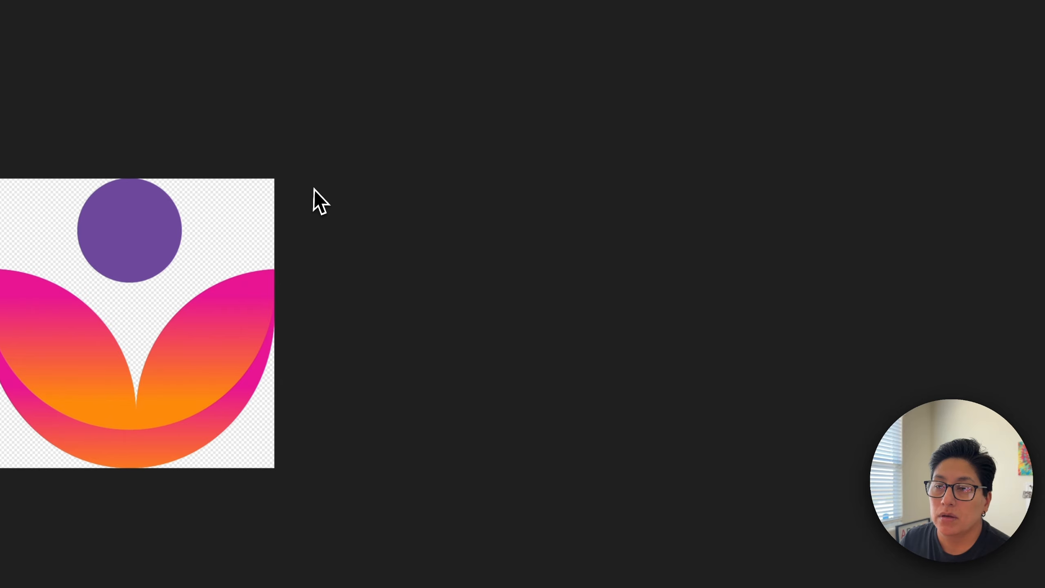
key(super+w)
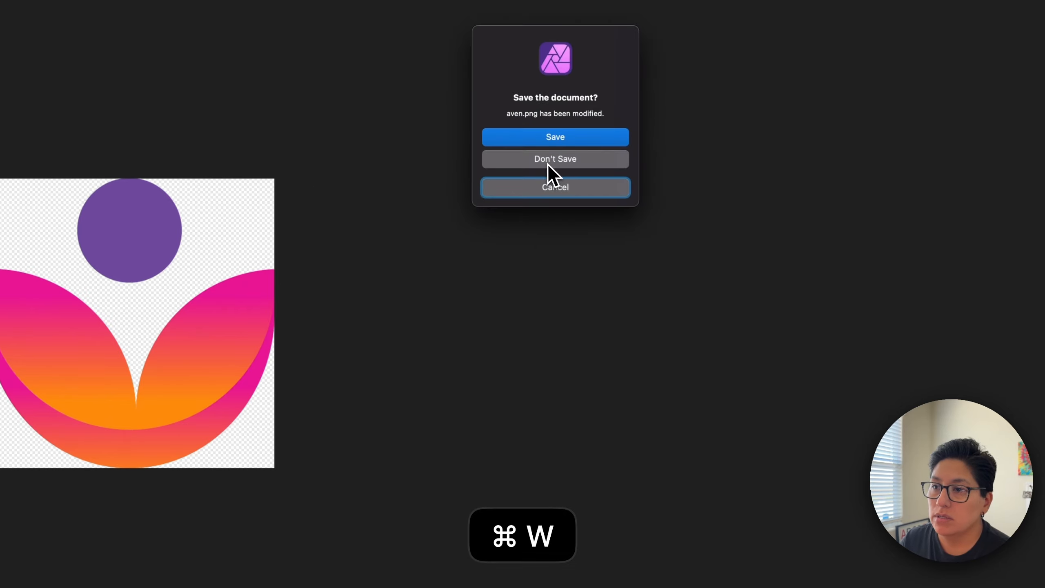
click(543, 164)
Step: View logoipsum-228.svg from Downloads in Affinity Photo and close it
key(super+space)
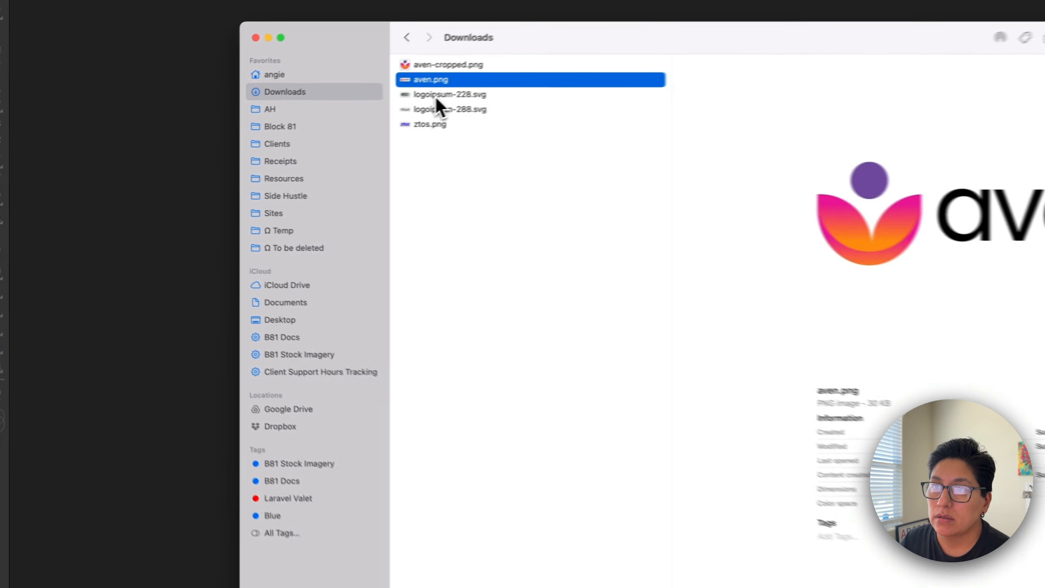
click(293, 121)
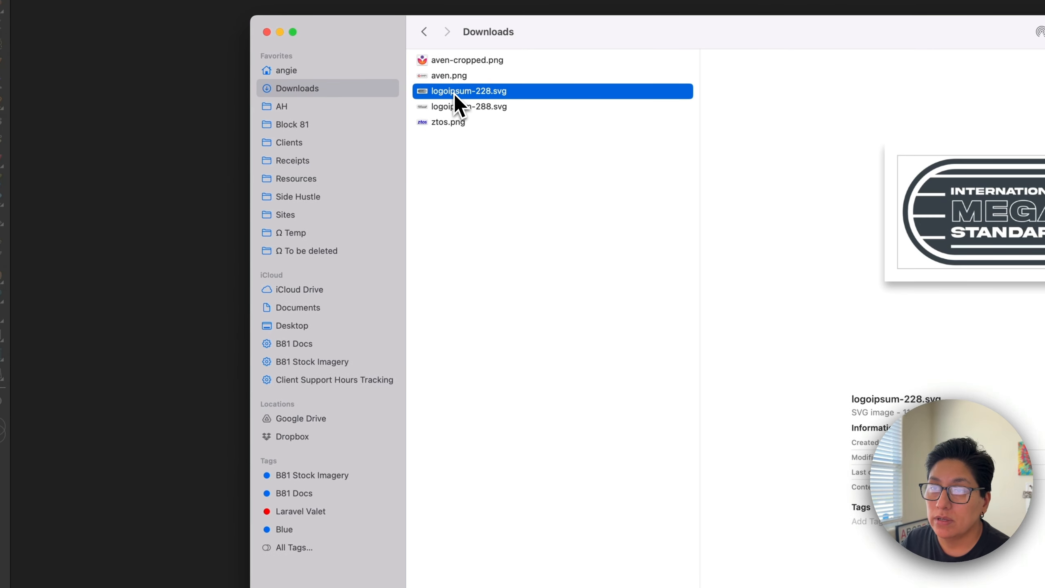
drag(456, 95, 125, 334)
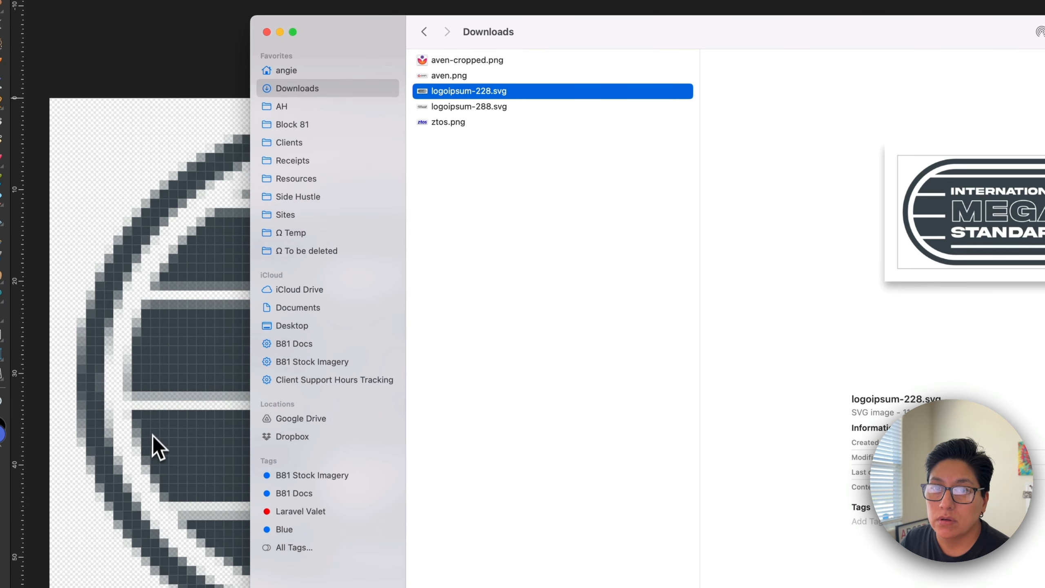
key(super+minus)
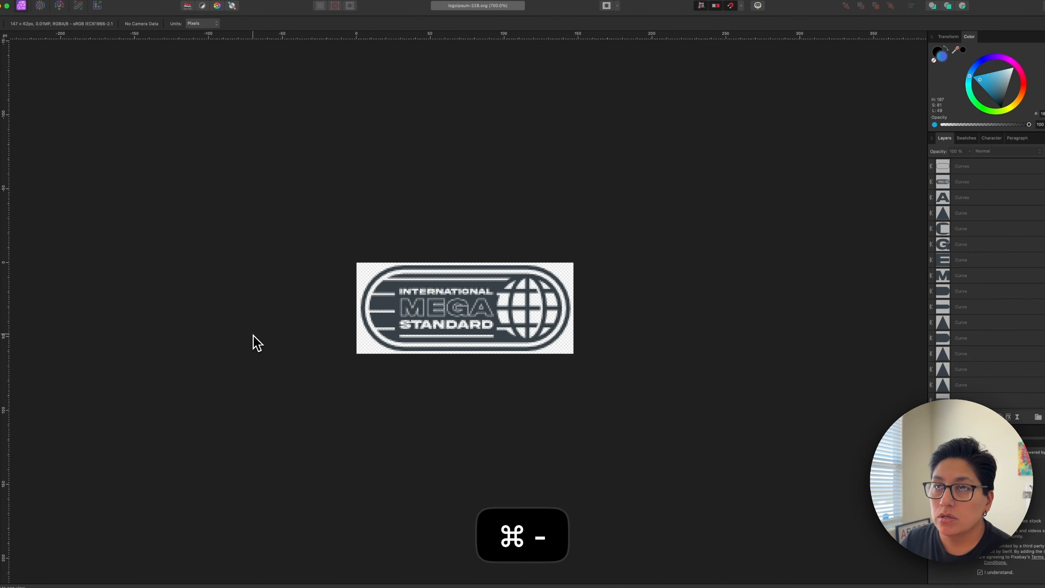
key(super+w)
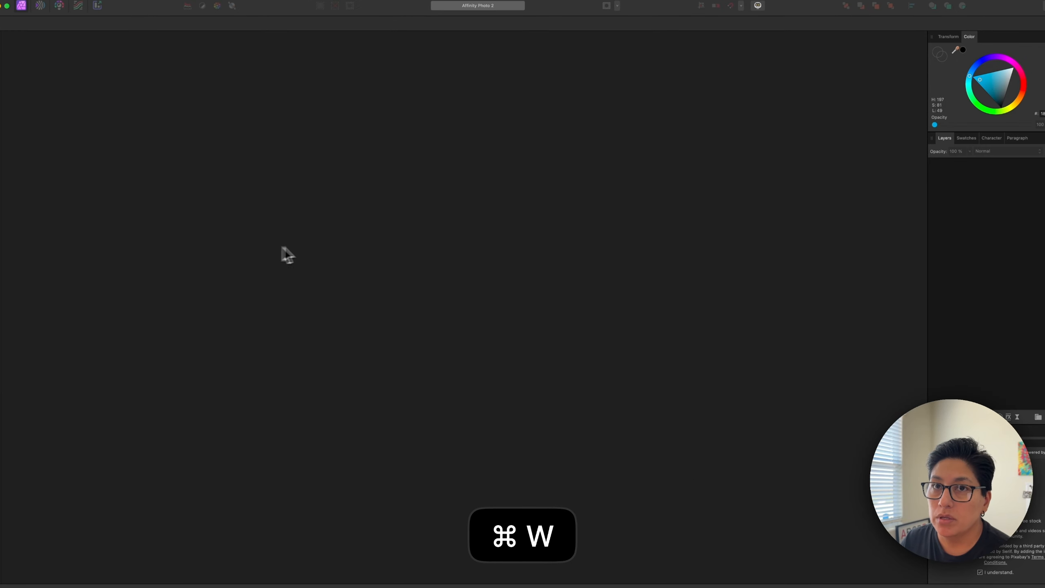
Step: Switch to the Downloads folder and open logoipsum-228.svg in Affinity Designer
key(super+Tab)
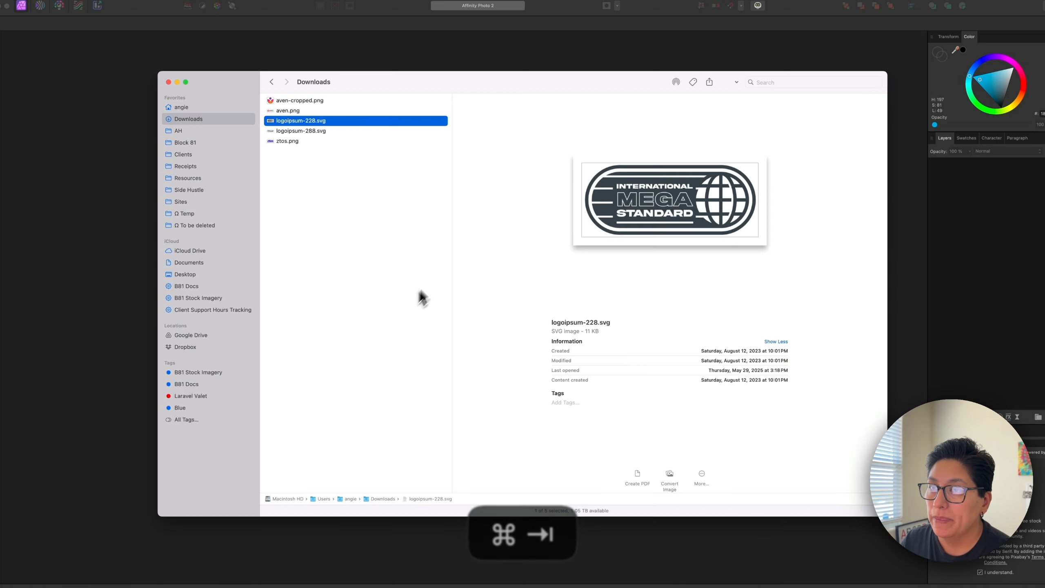
drag(296, 121, 0, 194)
drag(2, 235, 25, 395)
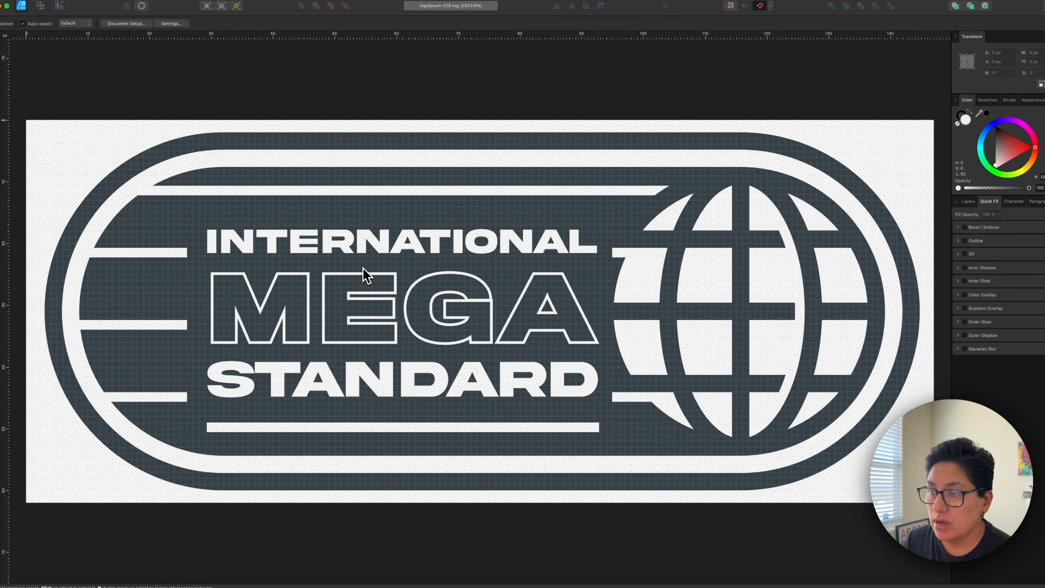
Step: Try moving the dark inner shape of the International Mega Standard badge, undo the moves and deselect it
key(super+minus)
key(super+minus)
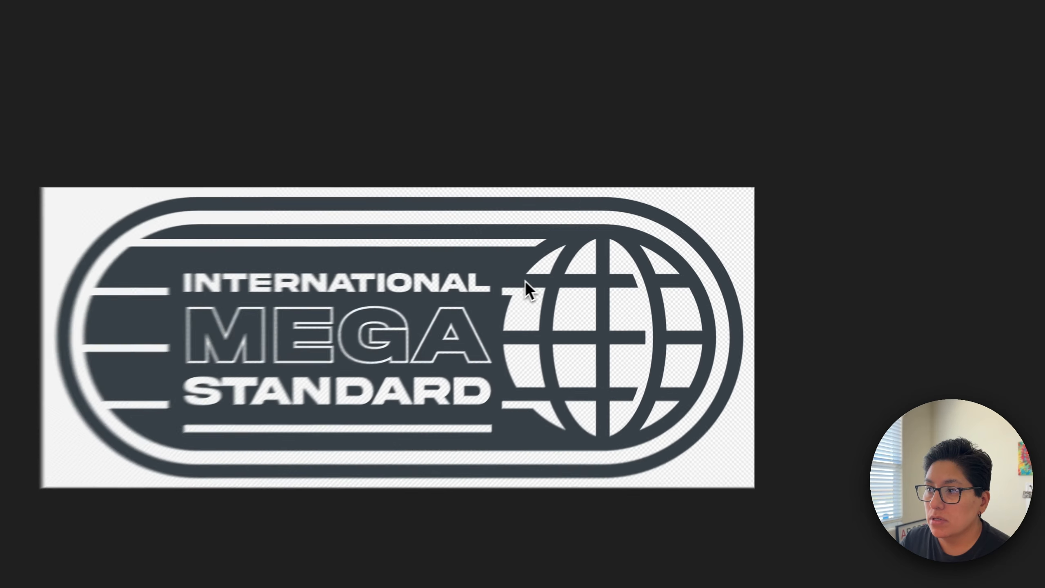
click(569, 268)
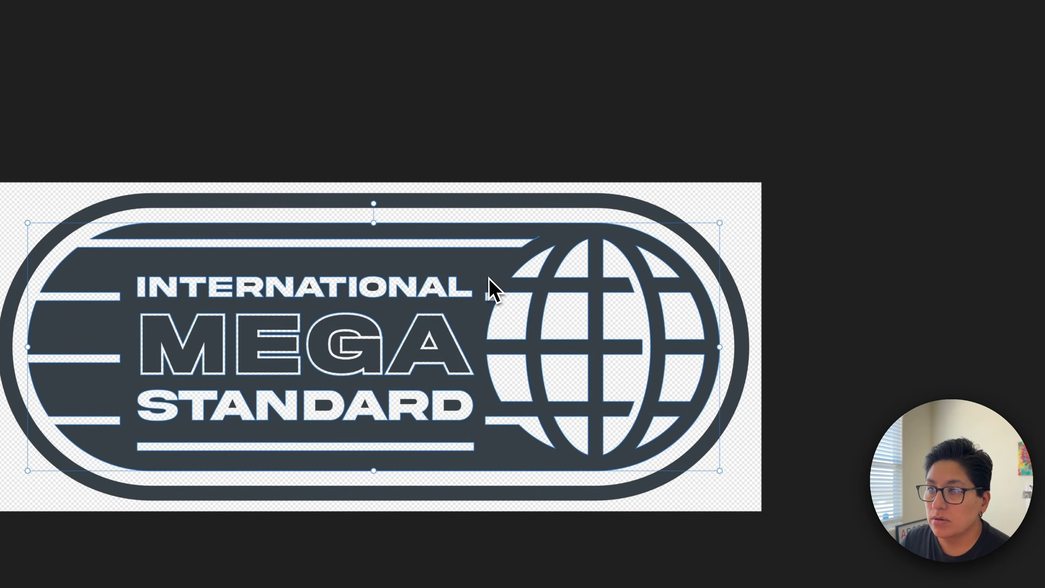
drag(488, 284, 511, 216)
key(super+z)
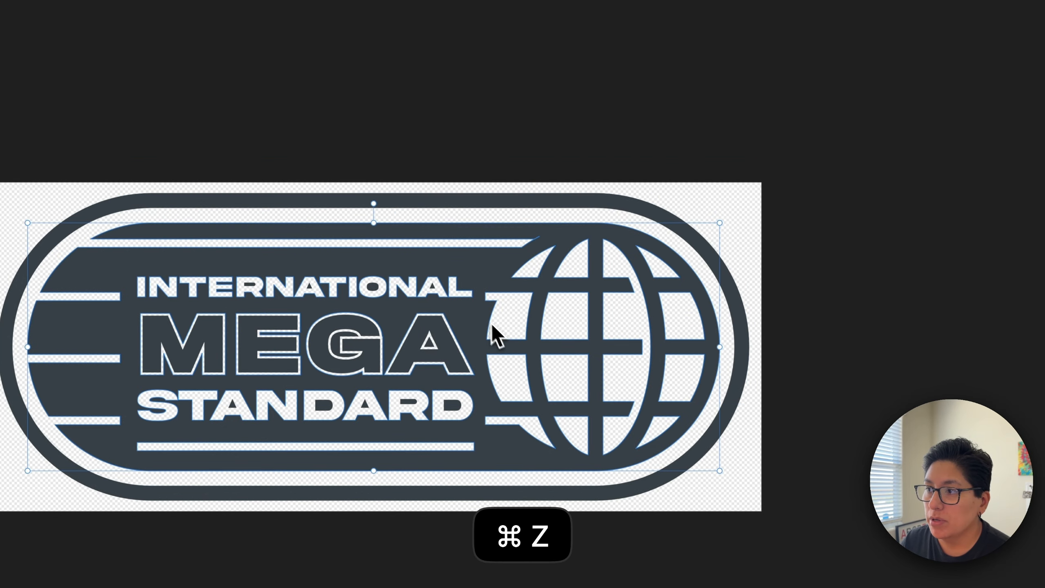
mouse_move(641, 285)
mouse_down()
mouse_move(612, 217)
mouse_move(637, 268)
mouse_up()
key(super+z)
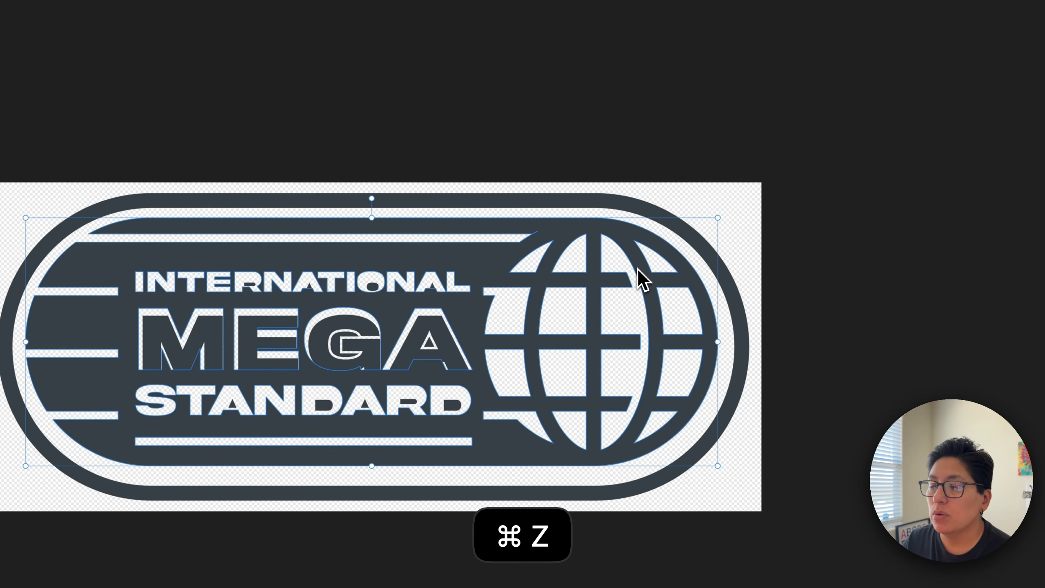
key(super+z)
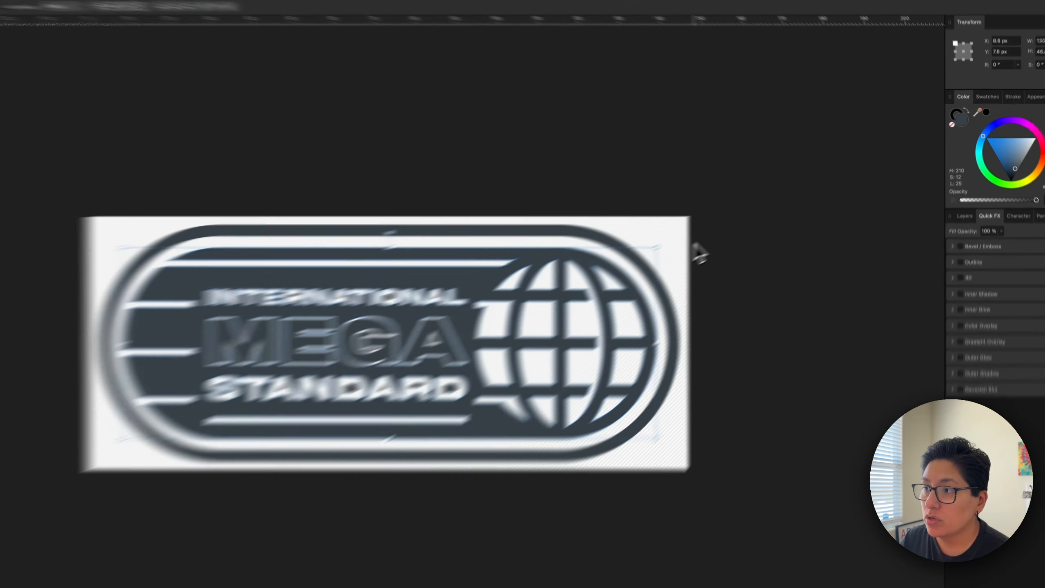
click(740, 225)
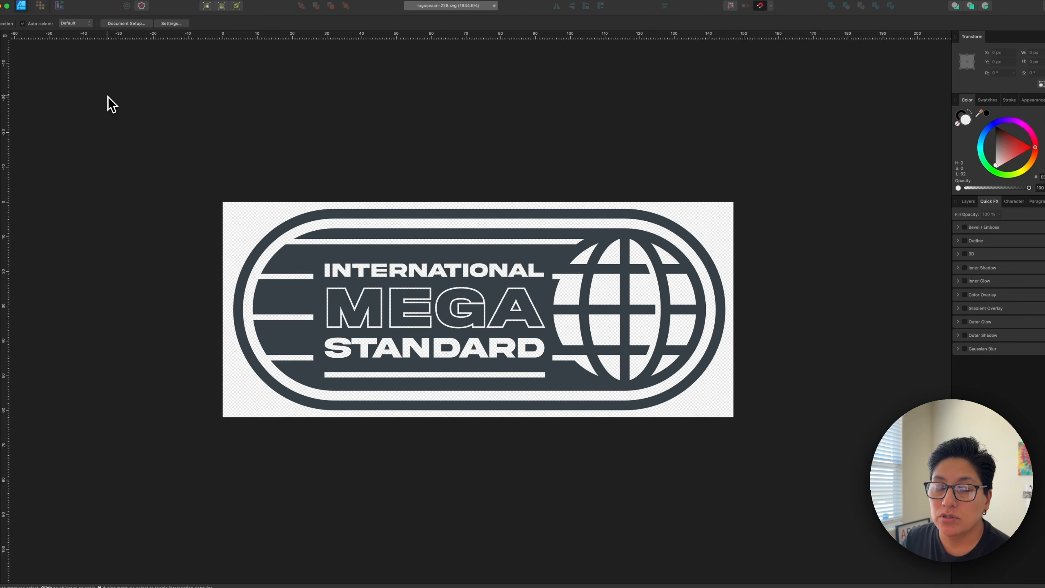
Step: Set up a PNG export of the whole badge logo with the height set to 512 px
key(super+shift+alt+s)
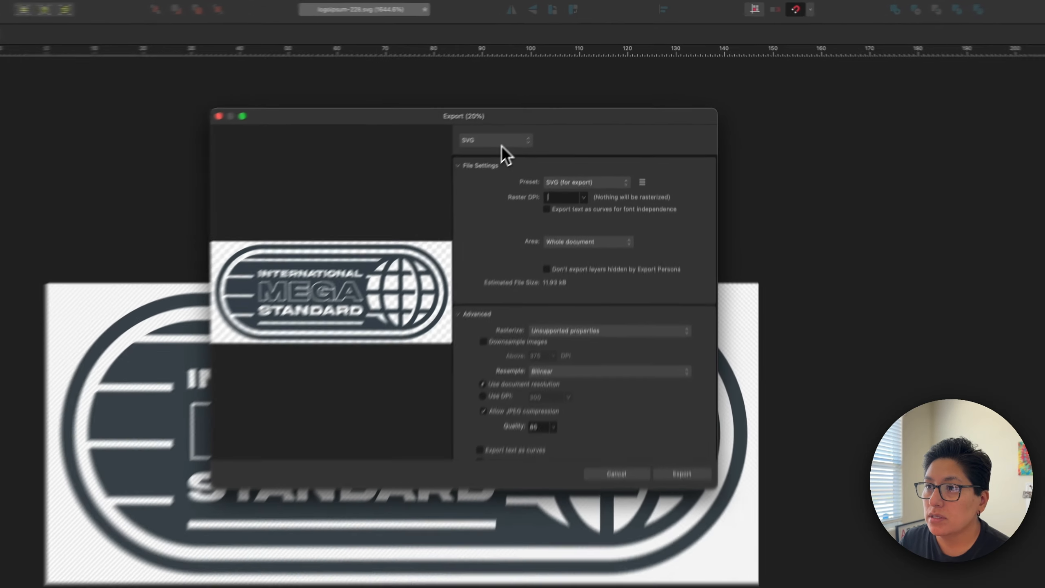
click(501, 144)
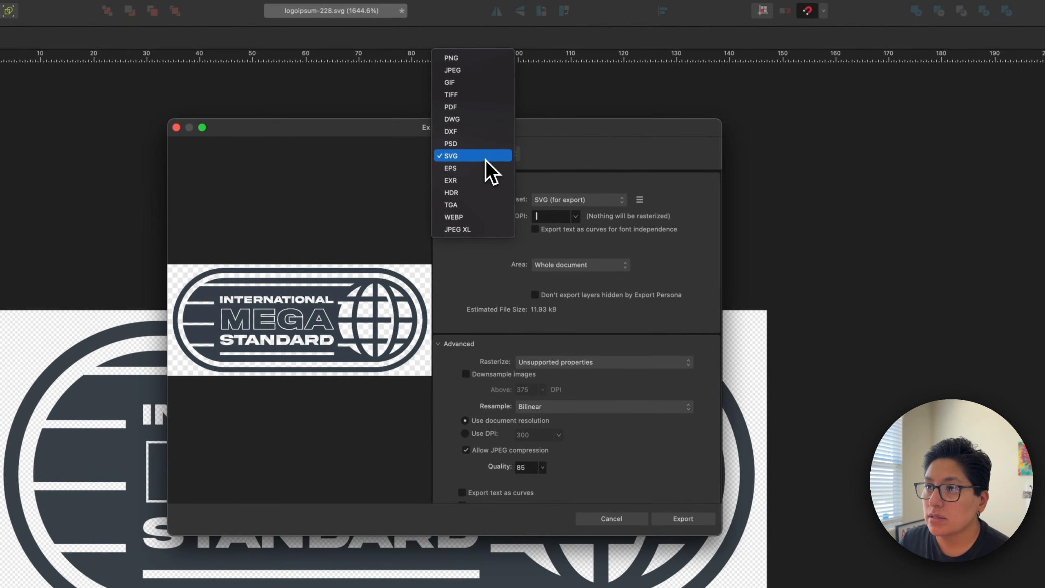
click(475, 60)
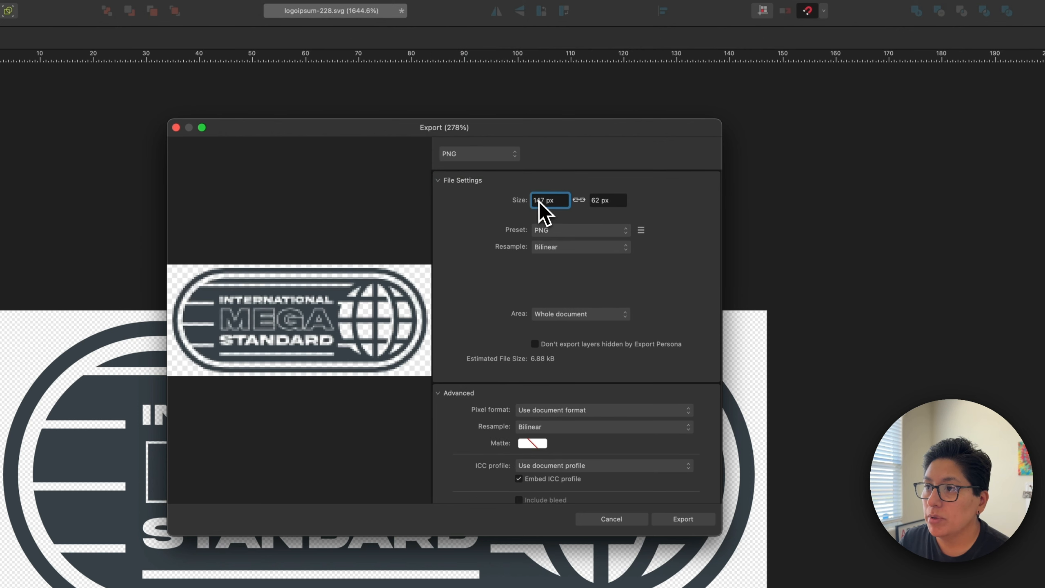
click(594, 201)
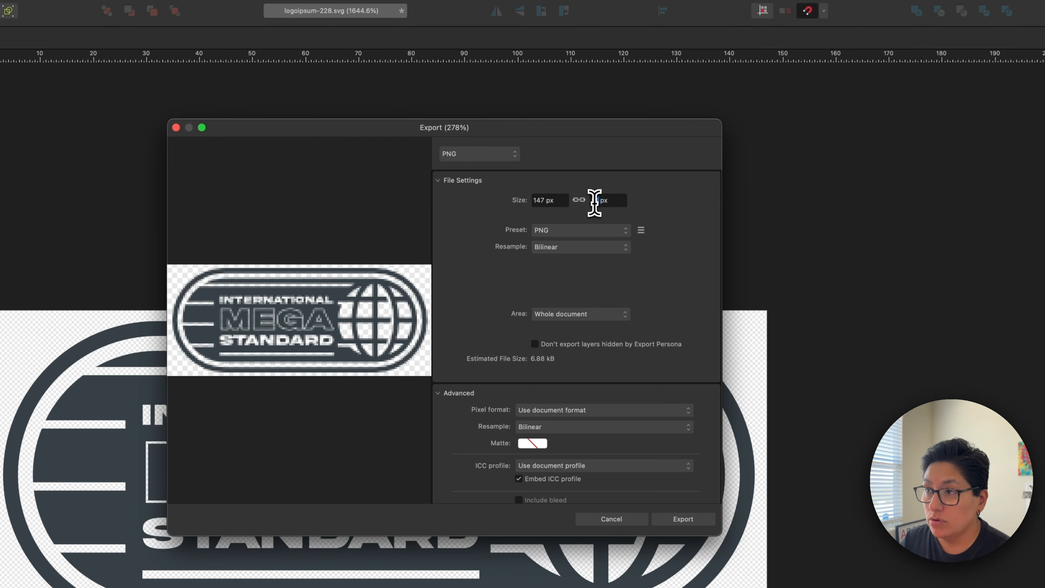
text(512)
key(Tab)
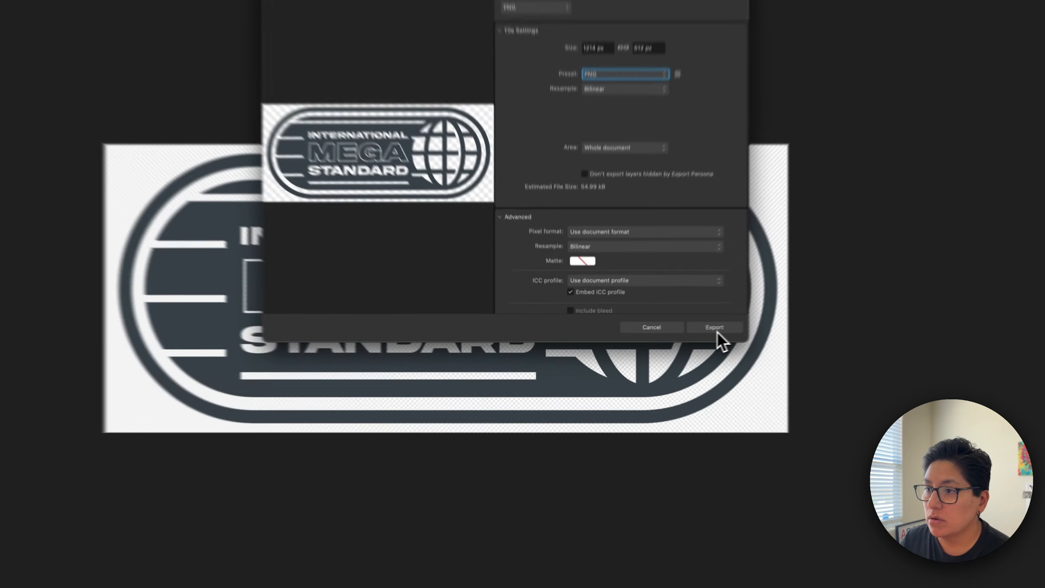
Step: Export the badge to the Downloads folder as logoipsum-228.png
click(678, 338)
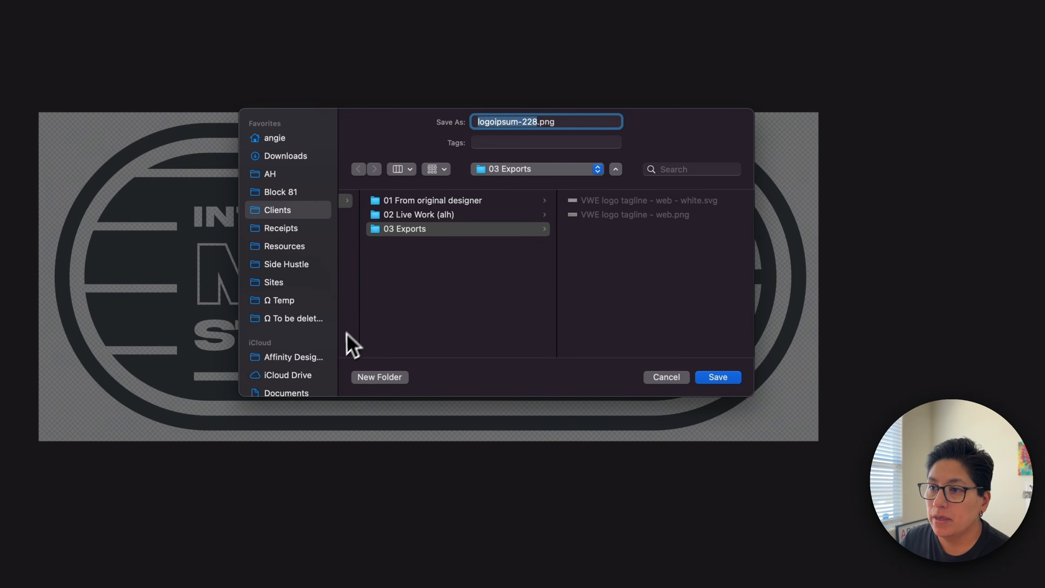
key(super+alt+l)
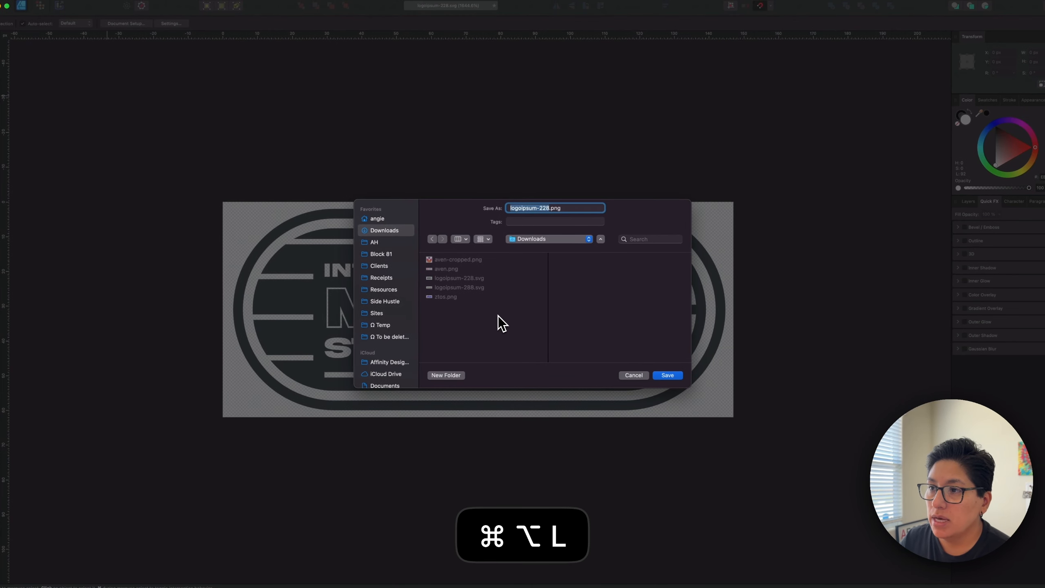
key(Right)
key(alt+BackSpace)
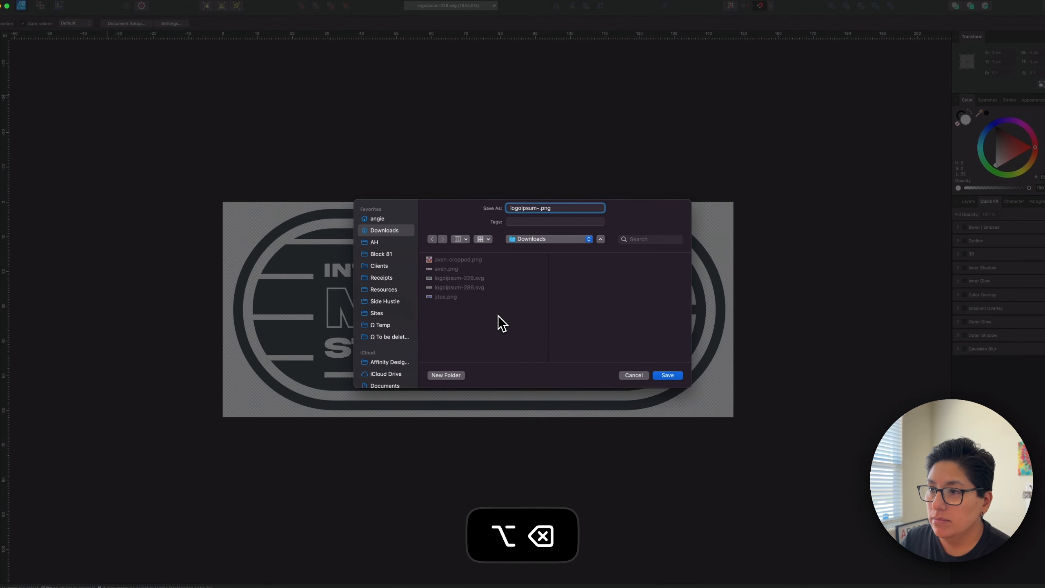
key(super+z)
key(Right)
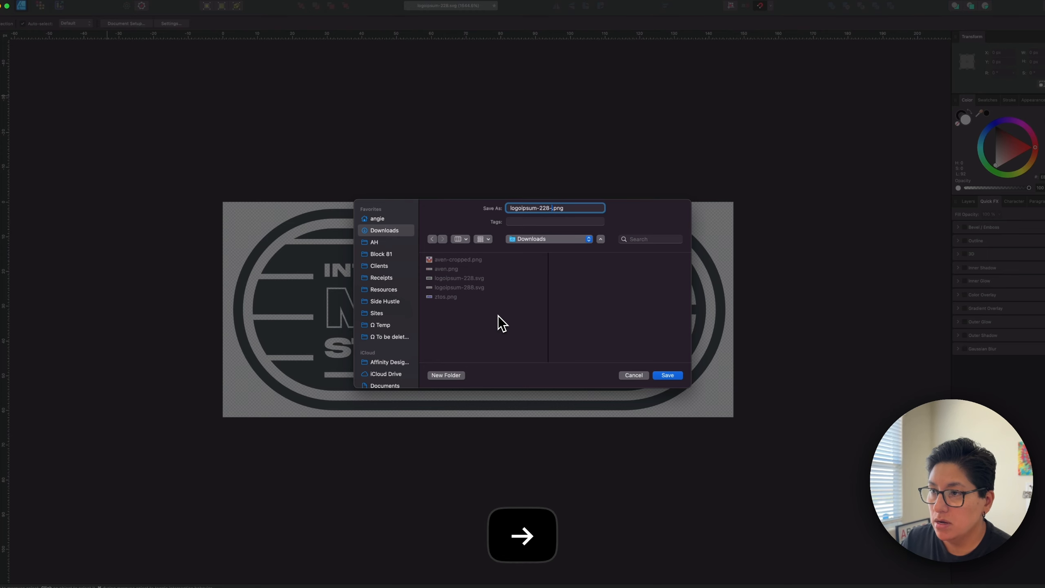
text(-)
key(BackSpace)
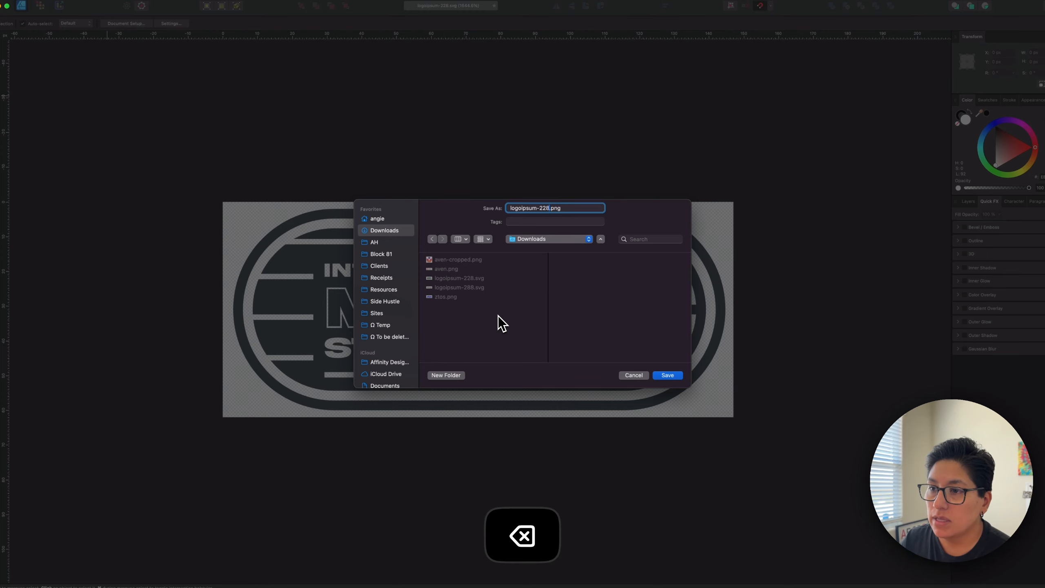
key(Return)
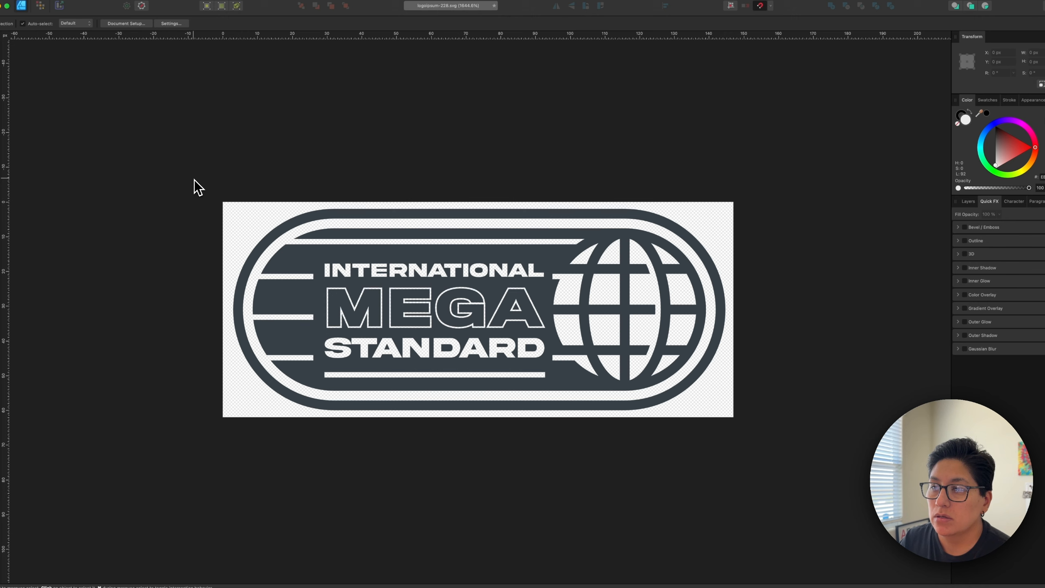
Step: Close the SVG without saving its changes and open logoipsum-228.png from Downloads in Affinity Photo
key(super+w)
key(super+d)
key(super+h)
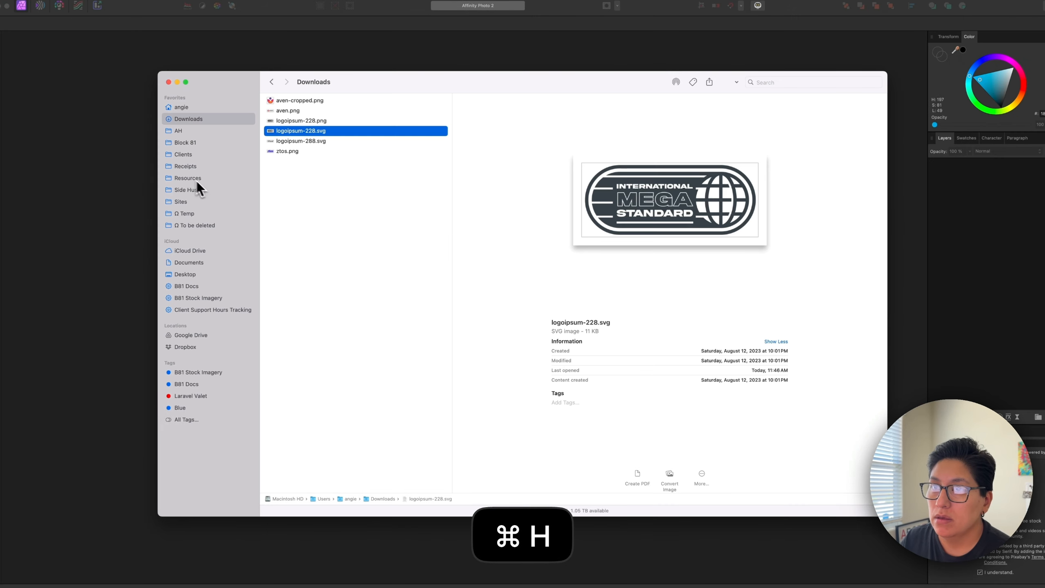
click(303, 121)
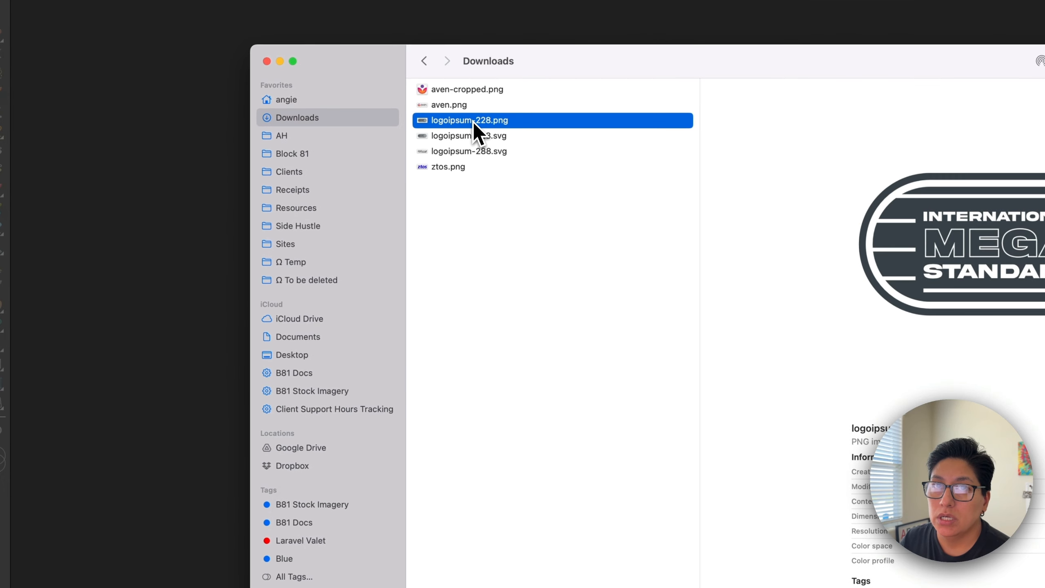
drag(473, 121, 72, 176)
click(144, 373)
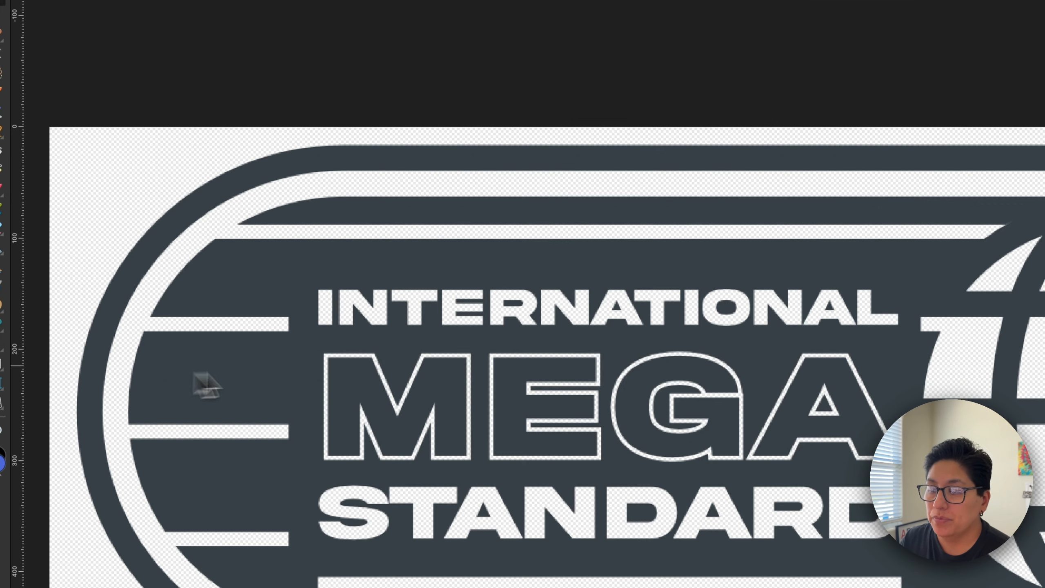
Step: Crop the badge to a 512 × 512 px square around the globe at its right end
key(super+minus)
key(super+minus)
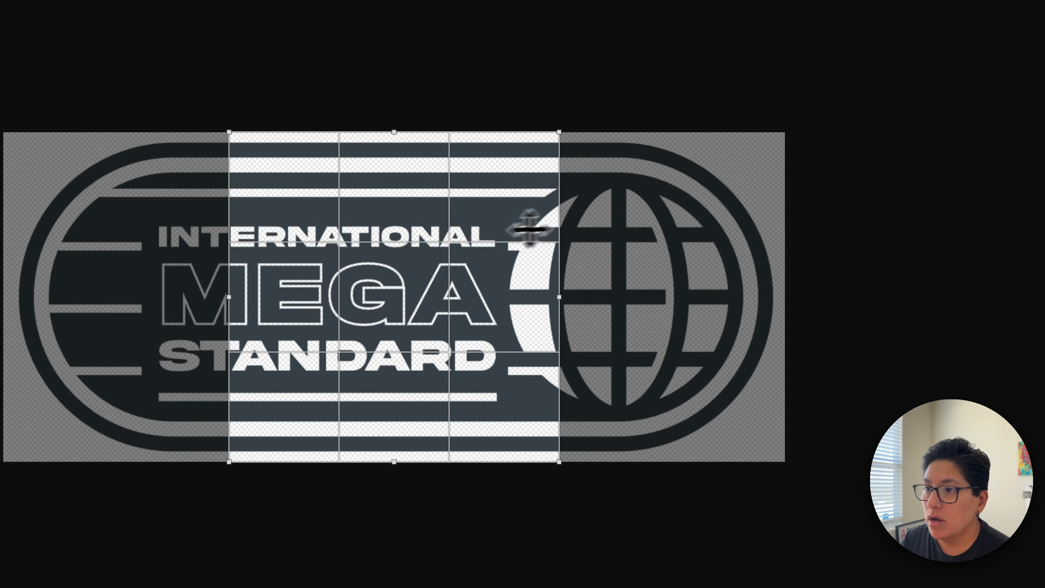
drag(478, 235, 702, 233)
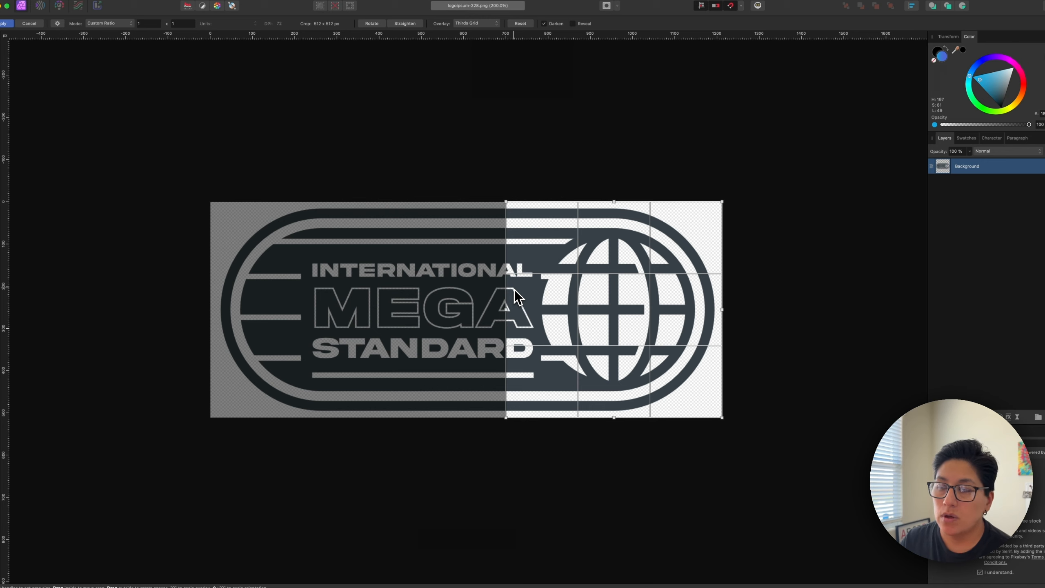
key(Return)
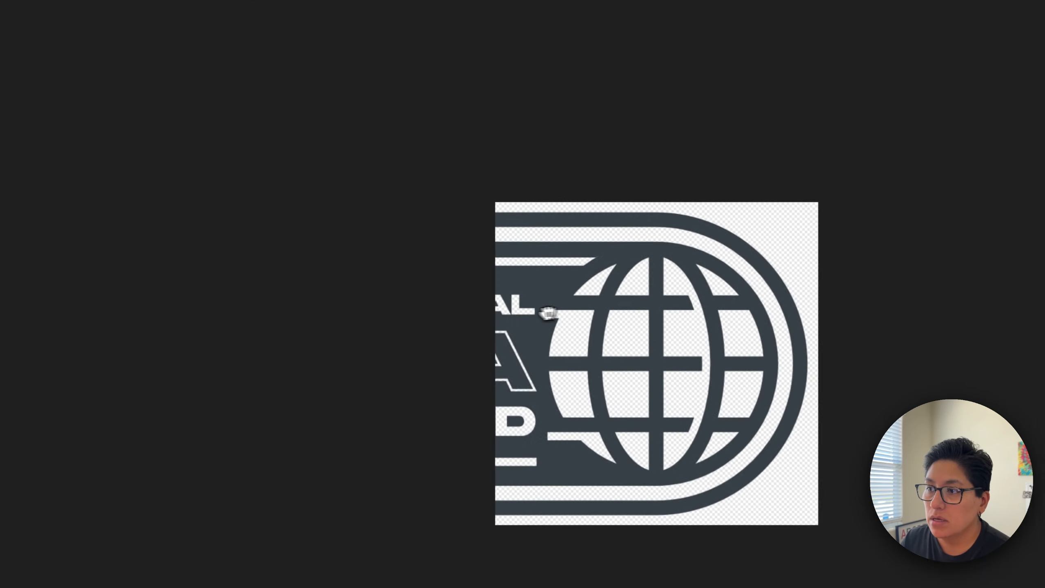
Step: Sample the badge's dark colour and cover the leftover letters beside the globe with a rectangle in that colour
key(v)
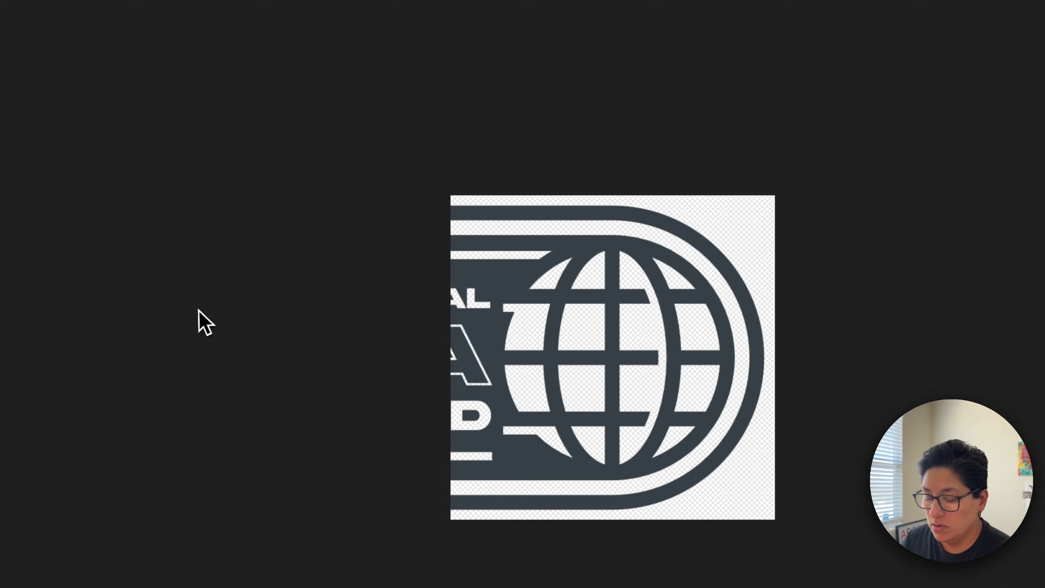
drag(194, 312, 193, 310)
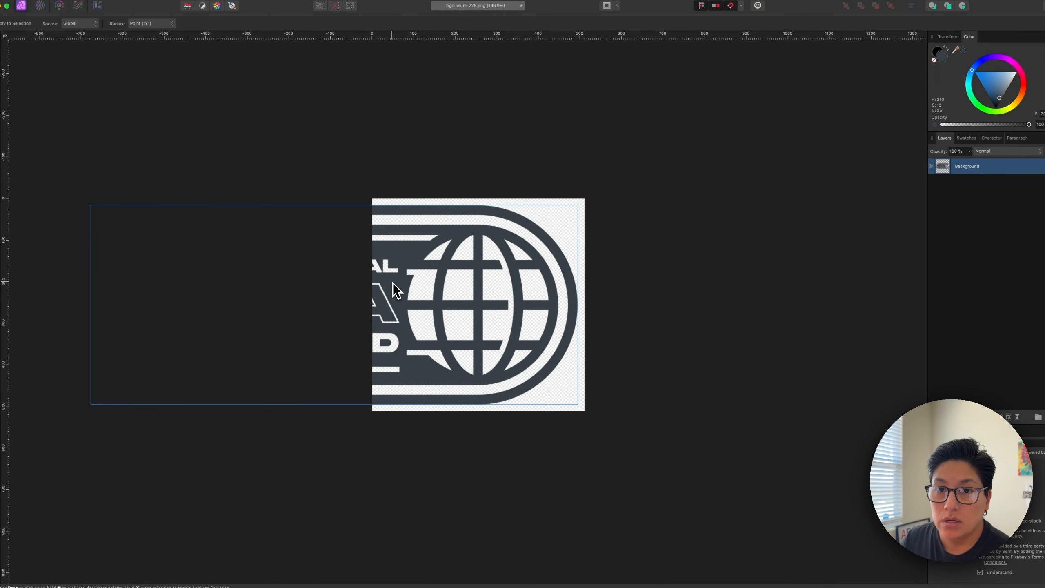
key(m)
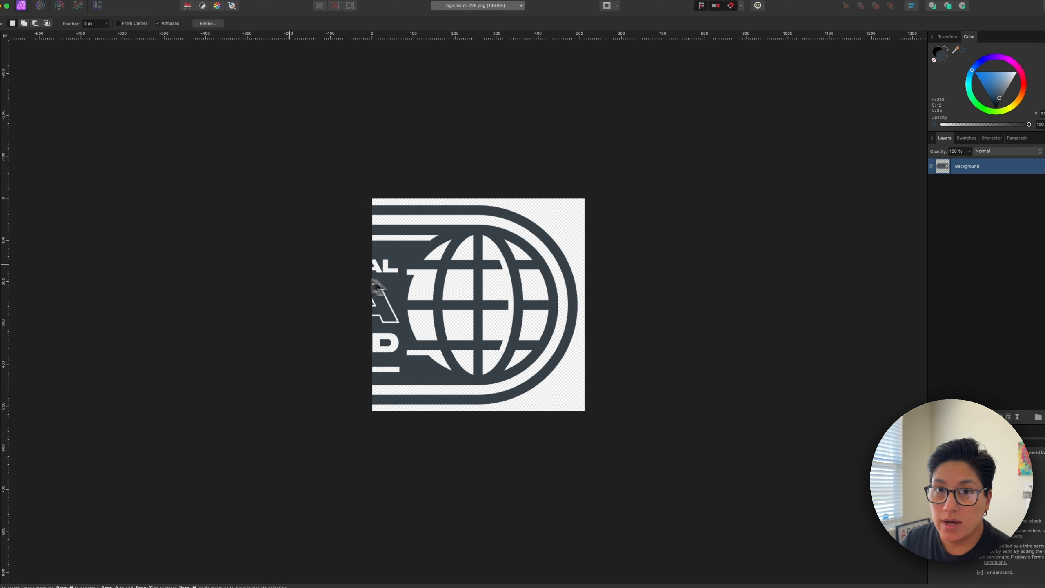
key(u)
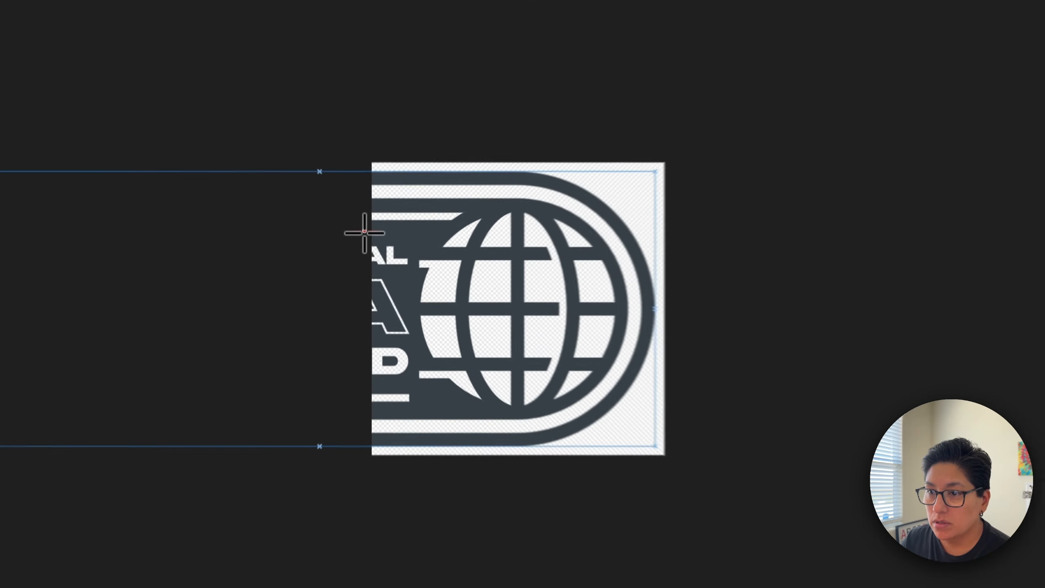
drag(364, 232, 422, 414)
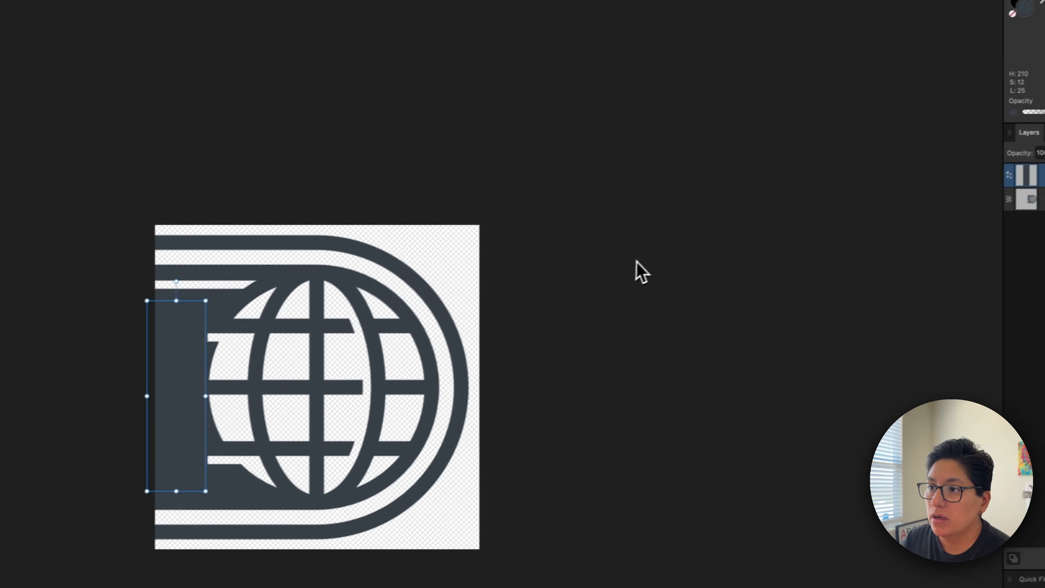
click(637, 261)
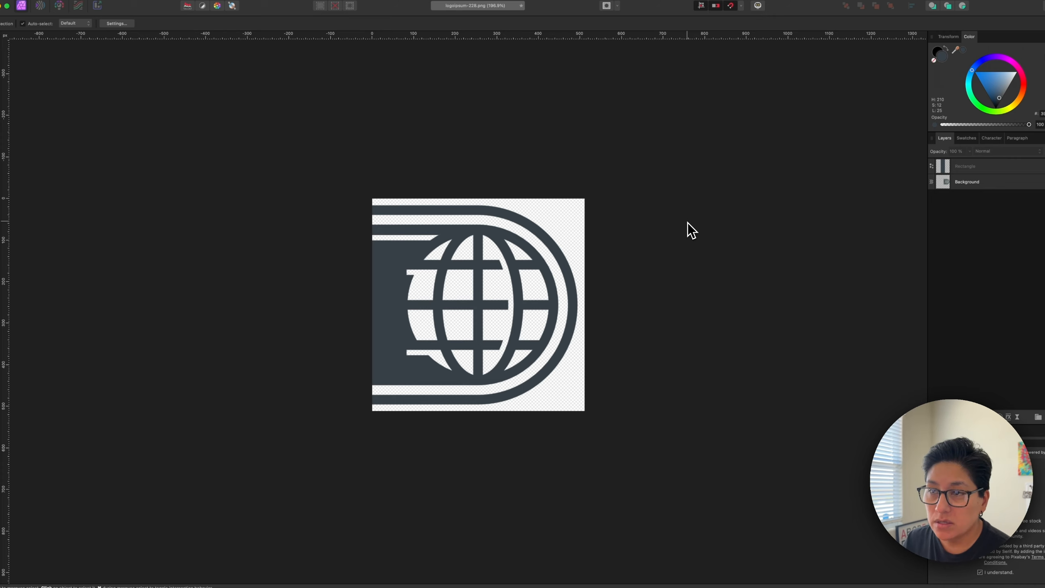
Step: Export the globe crop as a 512 × 512 px PNG named logoipsum-228-cropped.png to Downloads and close the document without saving its changes
key(super+shift+alt+s)
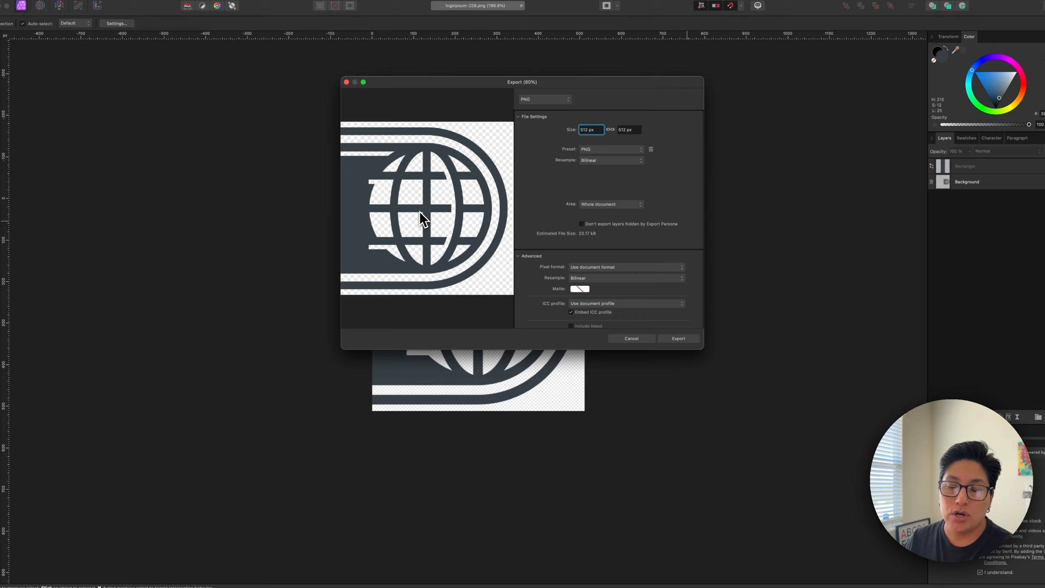
click(676, 340)
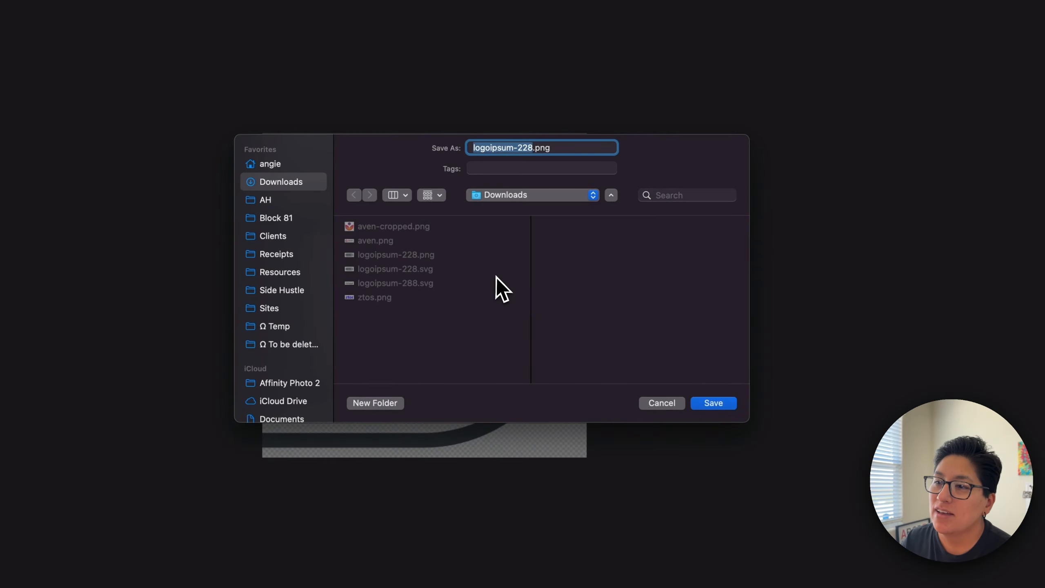
text(-cropped)
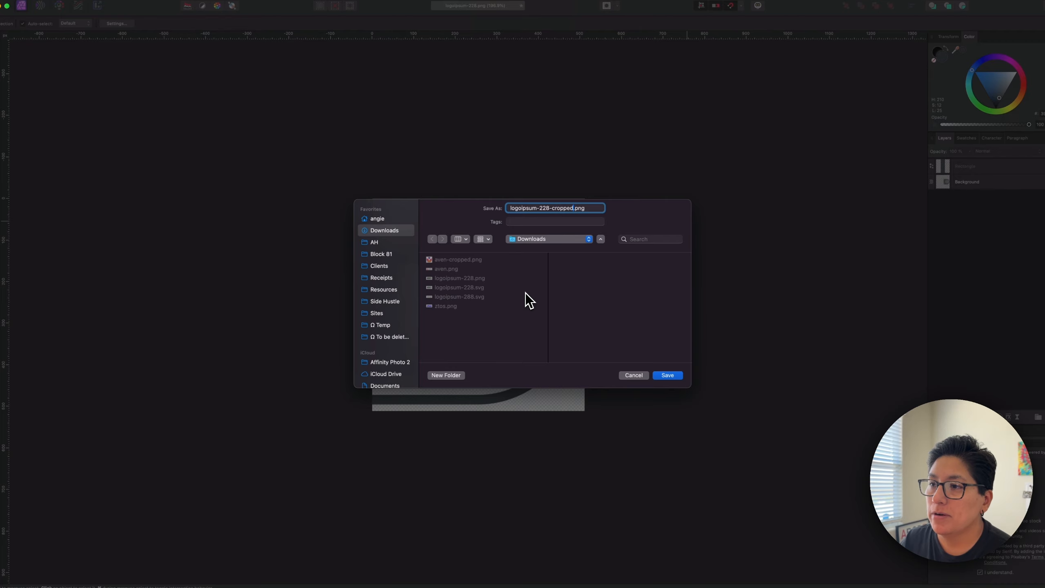
key(Return)
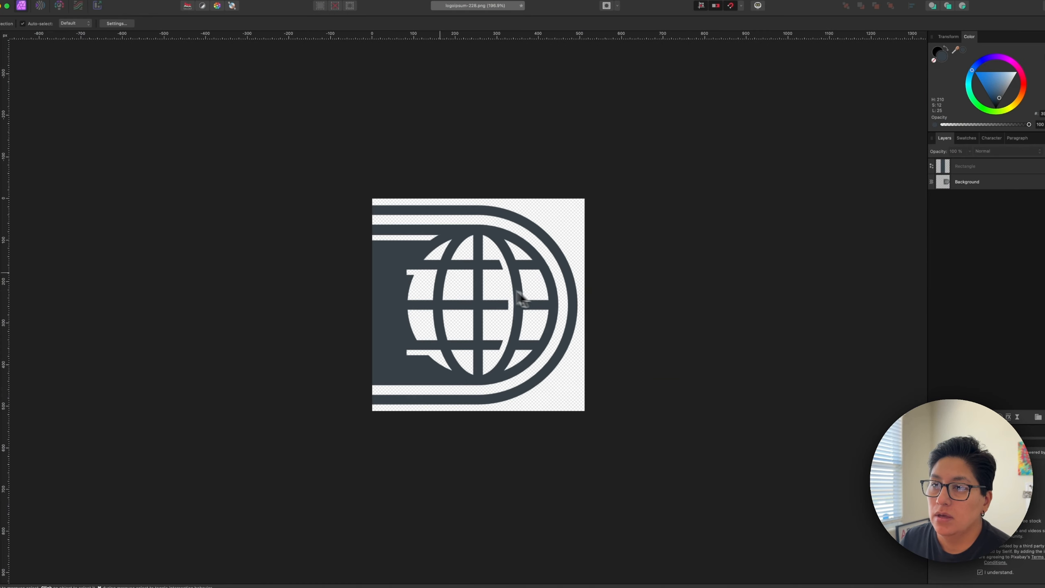
key(super+w)
key(super+d)
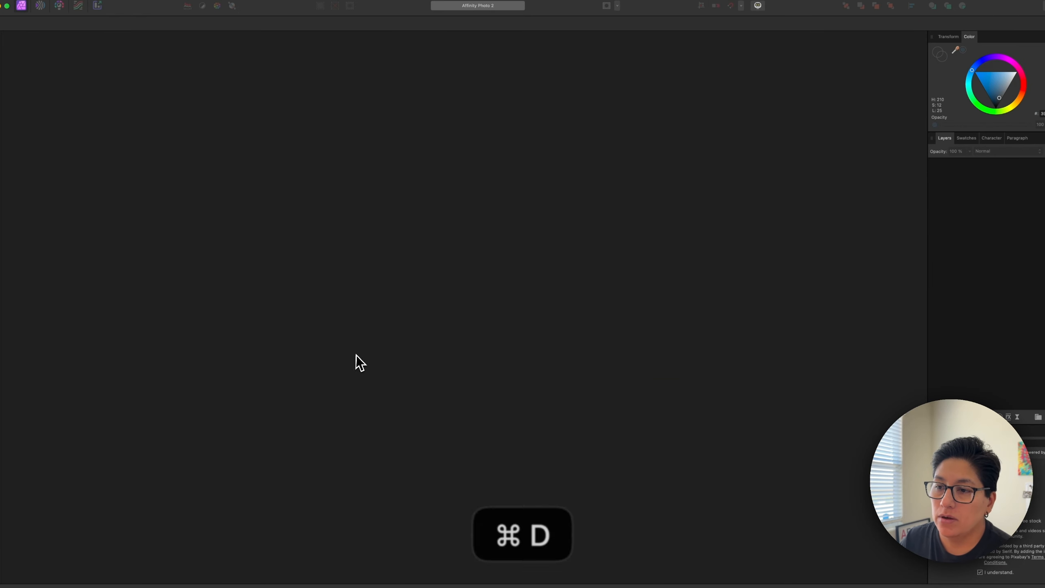
Step: Switch to the Downloads folder and open logoipsum-288.svg in Affinity Designer
key(super+space)
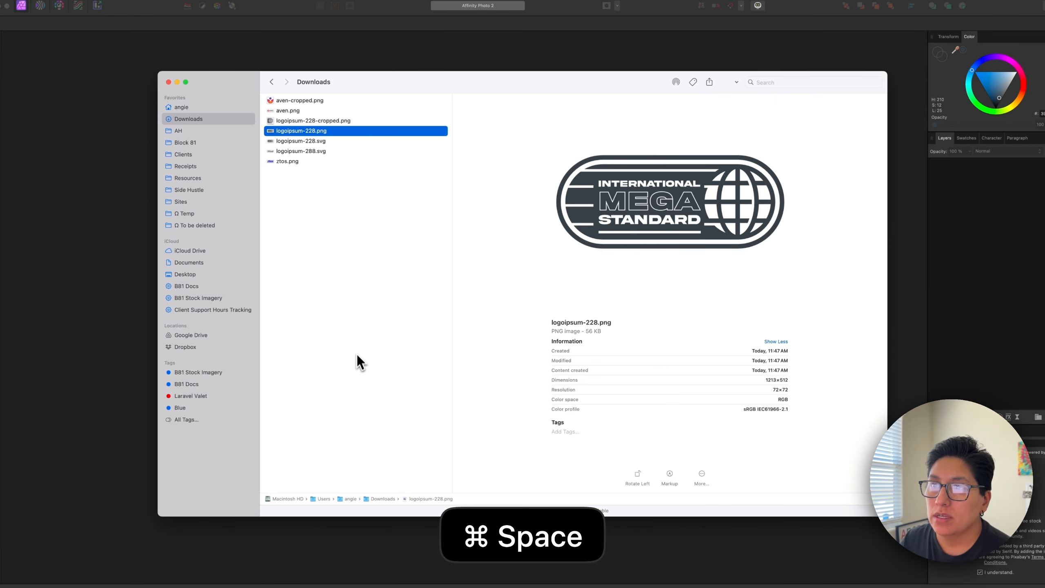
click(297, 151)
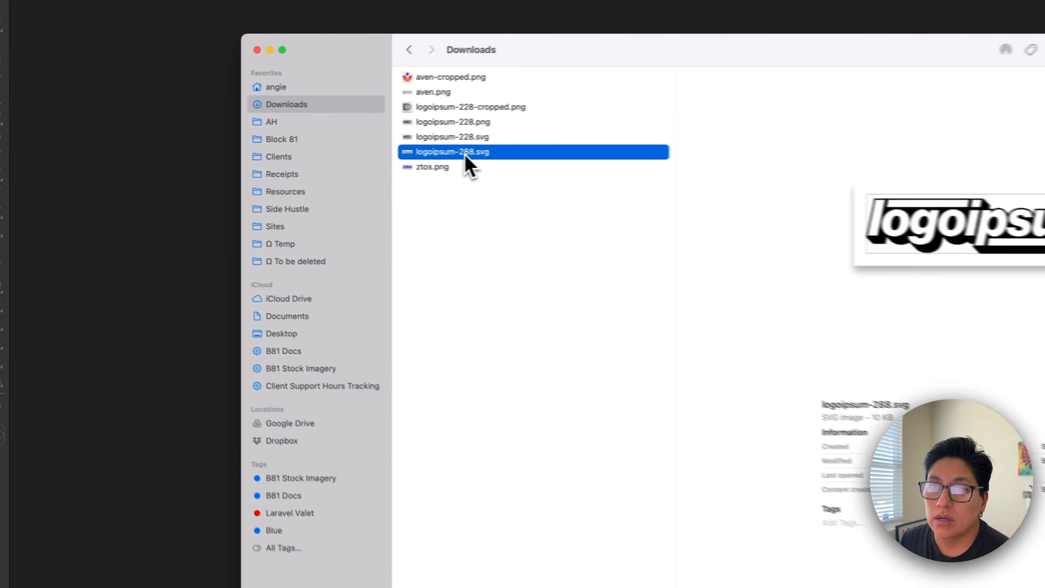
drag(309, 153, 0, 229)
drag(2, 272, 5, 368)
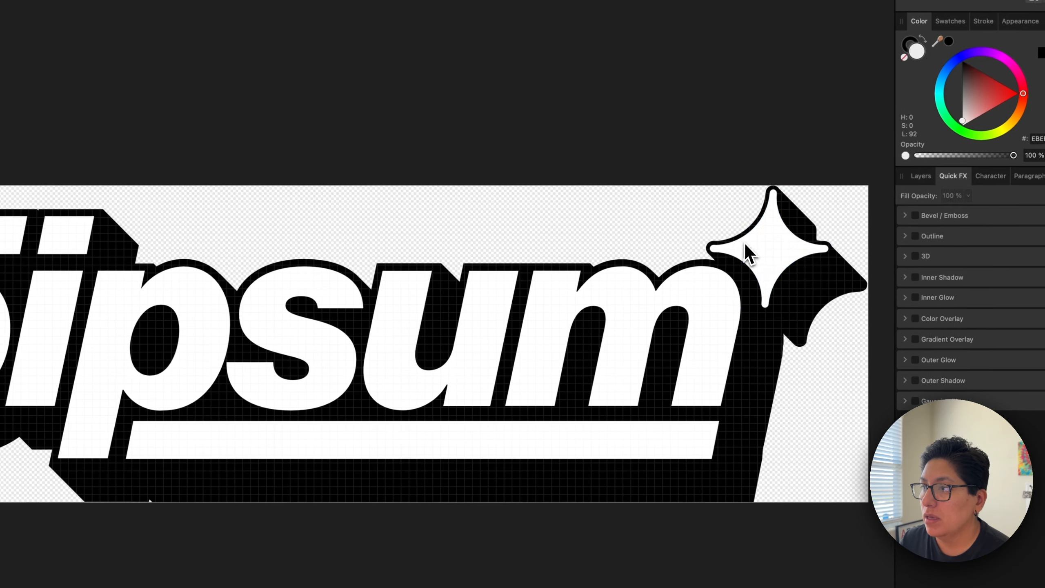
Step: Try moving the white star and the black shadow shape of the logoipsum logo, undoing each move
click(753, 244)
drag(755, 246, 738, 226)
key(super+z)
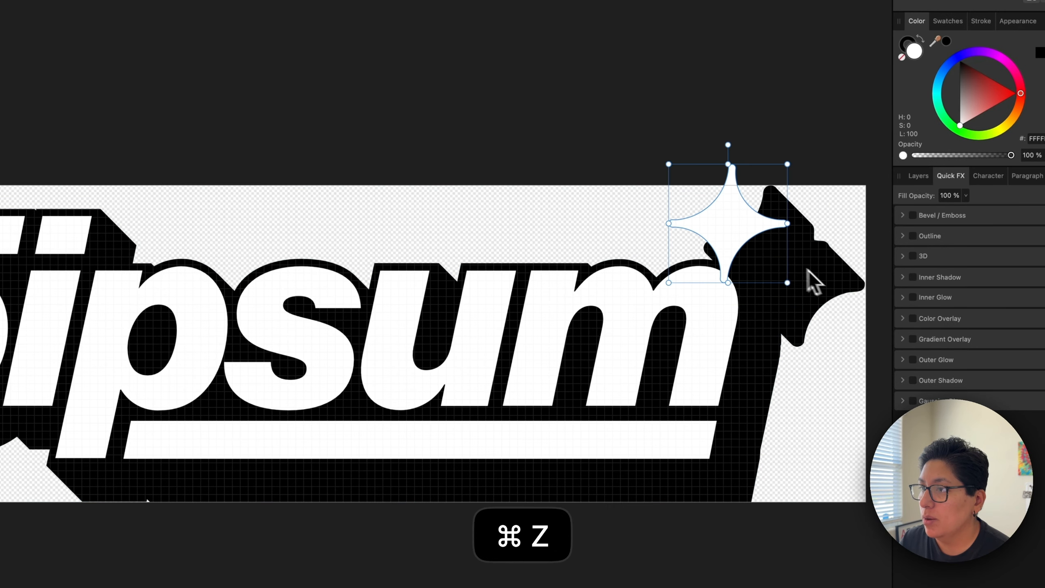
click(807, 298)
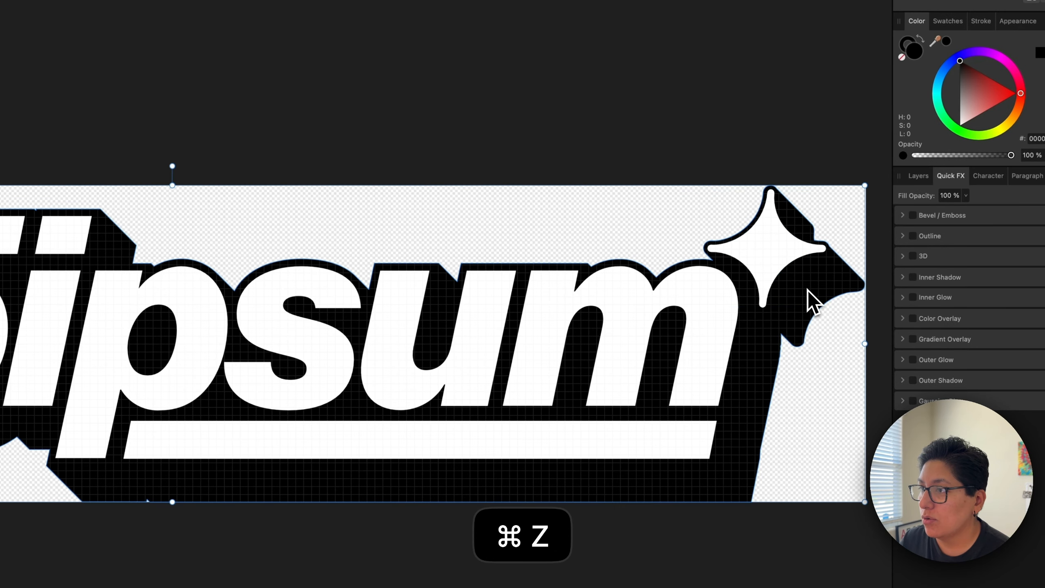
drag(807, 298, 770, 350)
key(super+z)
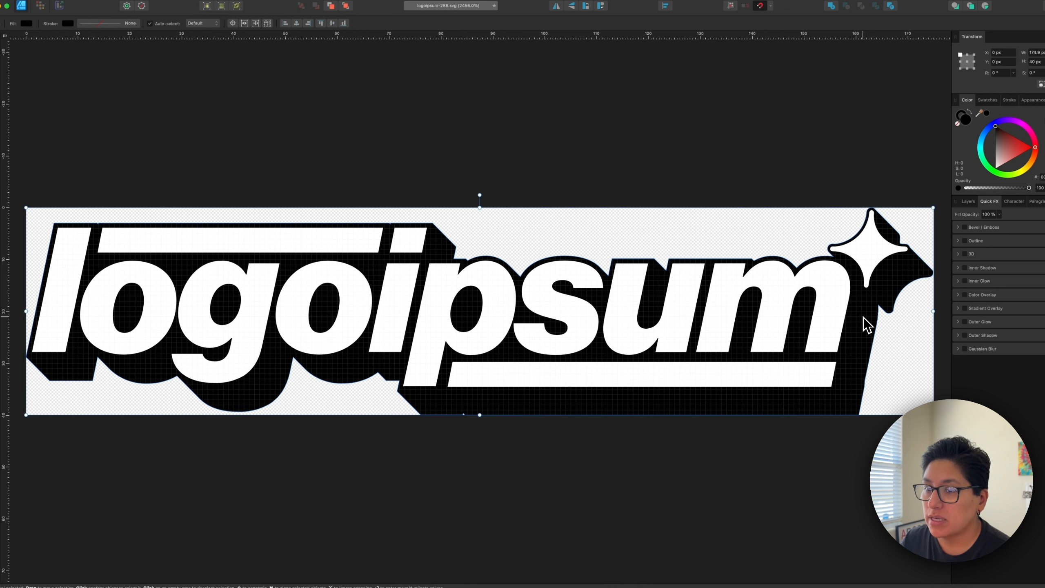
Step: Delete the white logoipsum lettering, and undo a trial move of the black shadow shape
click(838, 326)
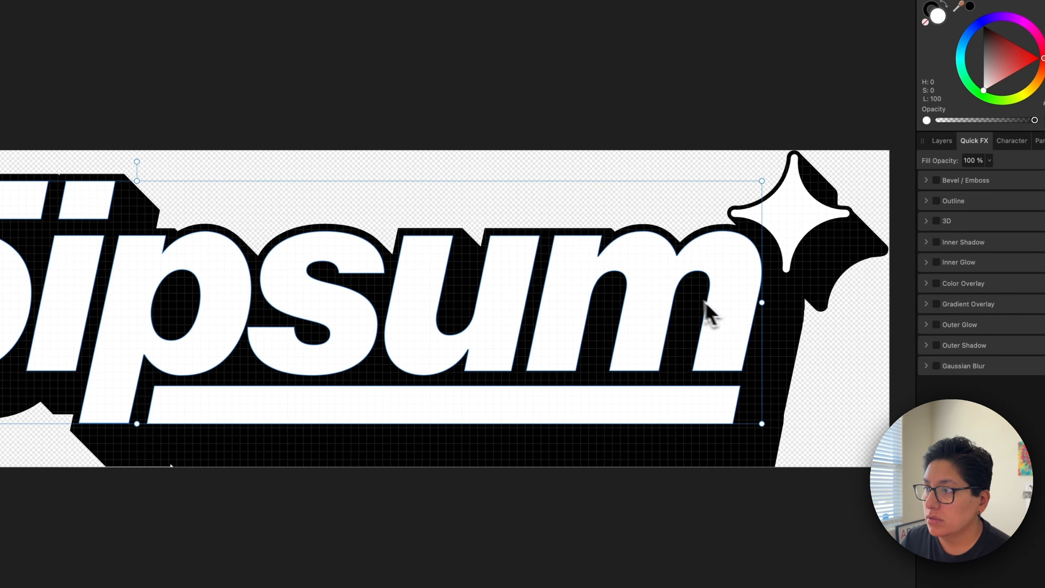
key(BackSpace)
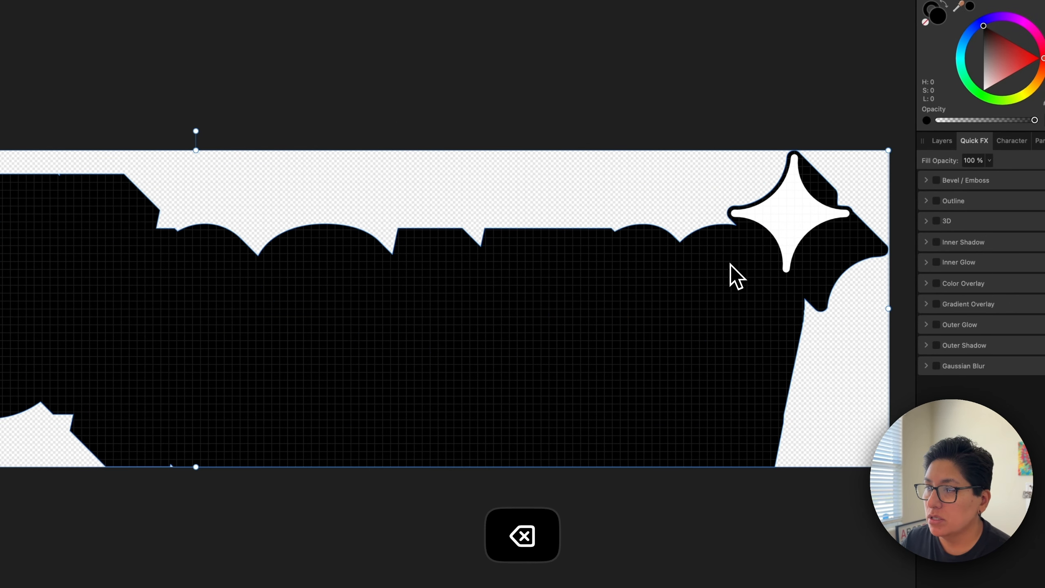
drag(676, 338, 648, 273)
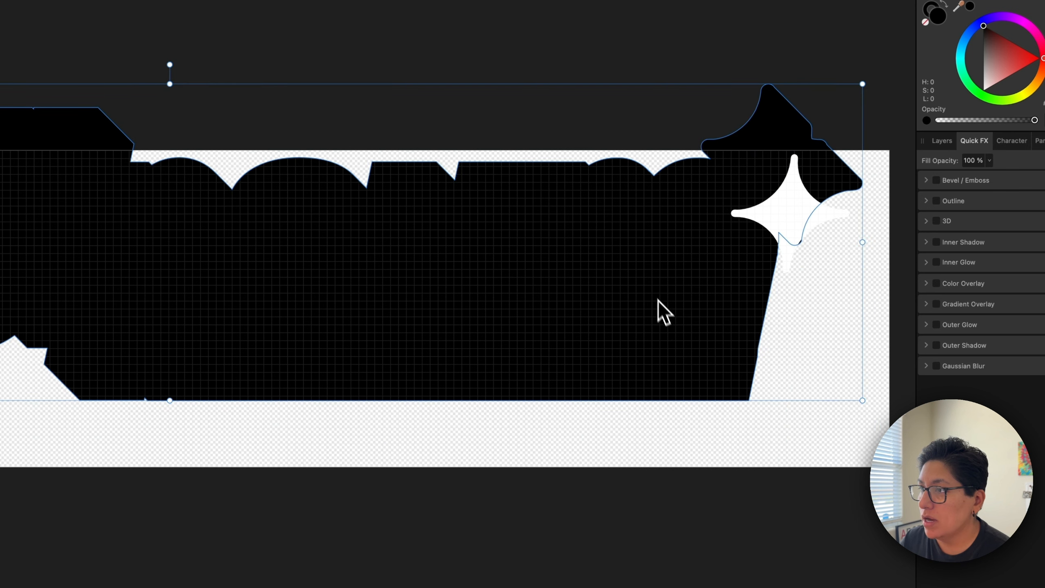
key(super+z)
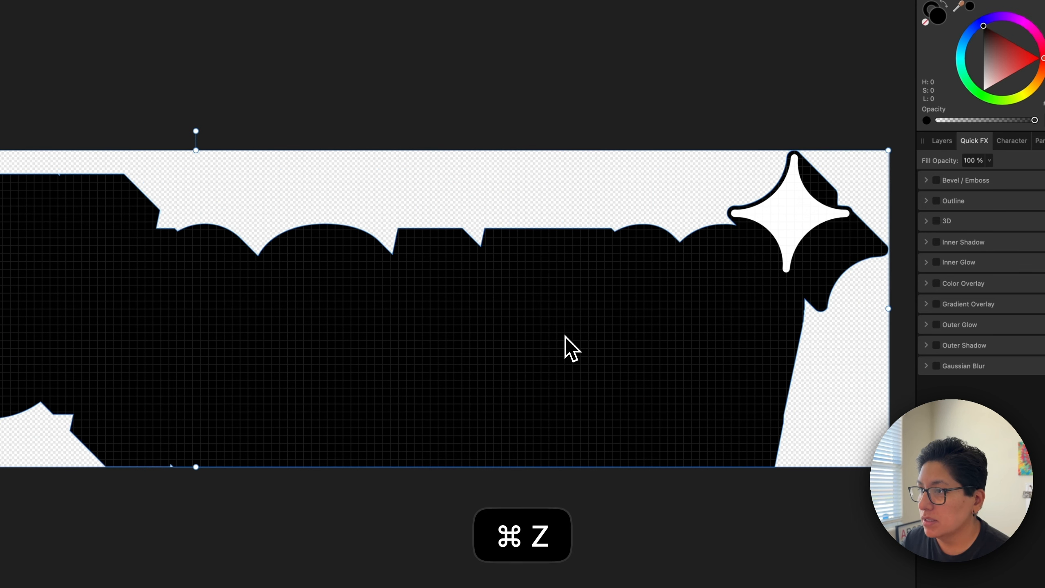
Step: Delete the black shape's nodes that outlined the lettering, keeping the part around the star
key(a)
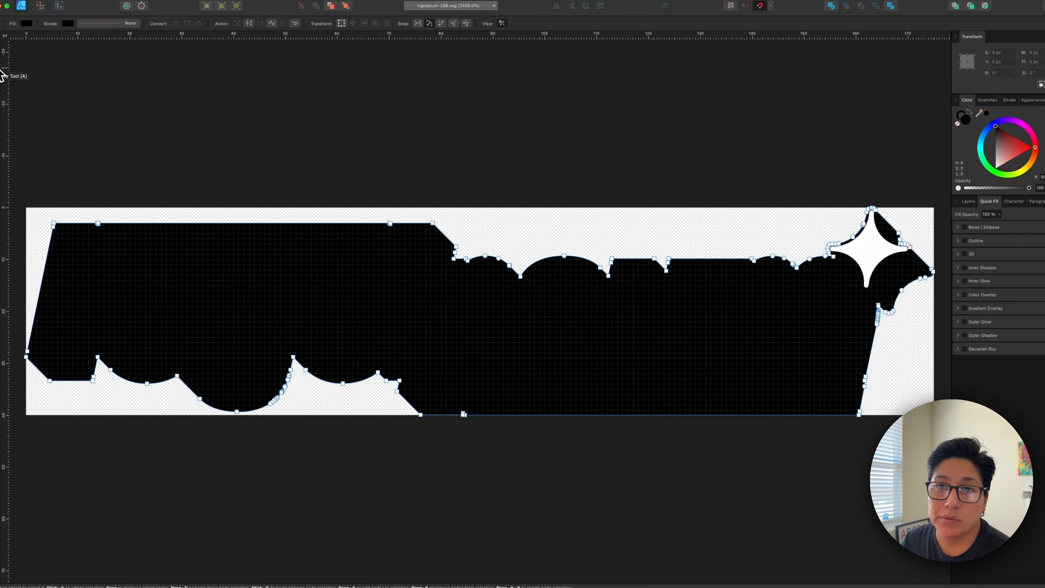
key(c)
key(a)
drag(18, 195, 818, 458)
key(BackSpace)
Step: Delete the leftover nodes of the black shape that extend below the star and its shadow
drag(883, 443, 829, 321)
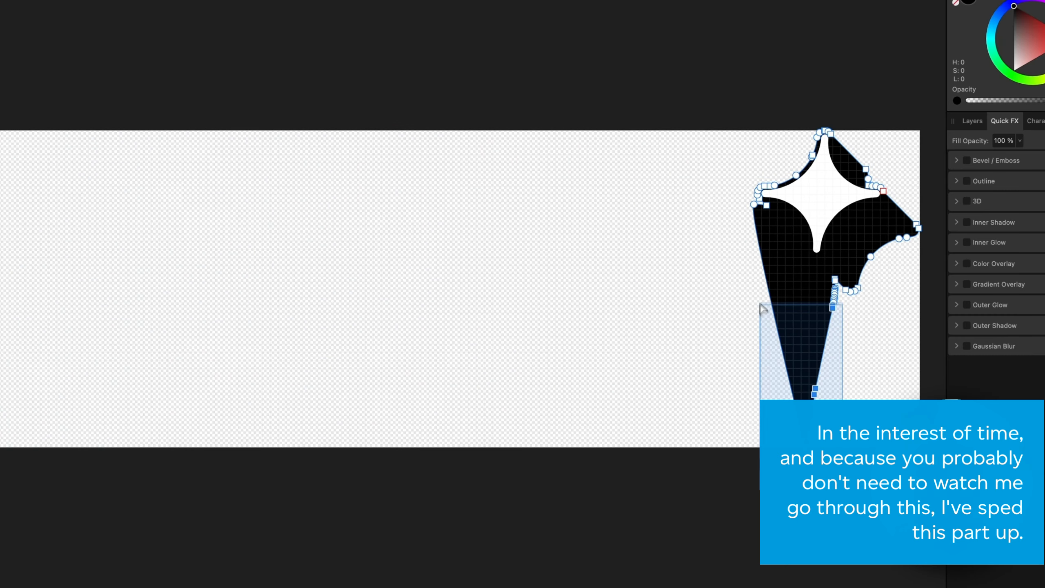
drag(760, 305, 760, 296)
key(BackSpace)
scroll(835, 313, up, 8)
scroll(834, 313, right, 8)
drag(617, 340, 595, 306)
key(BackSpace)
Step: Adjust the nodes and handles of the black outline to follow the star's lower-left curve
drag(404, 96, 491, 138)
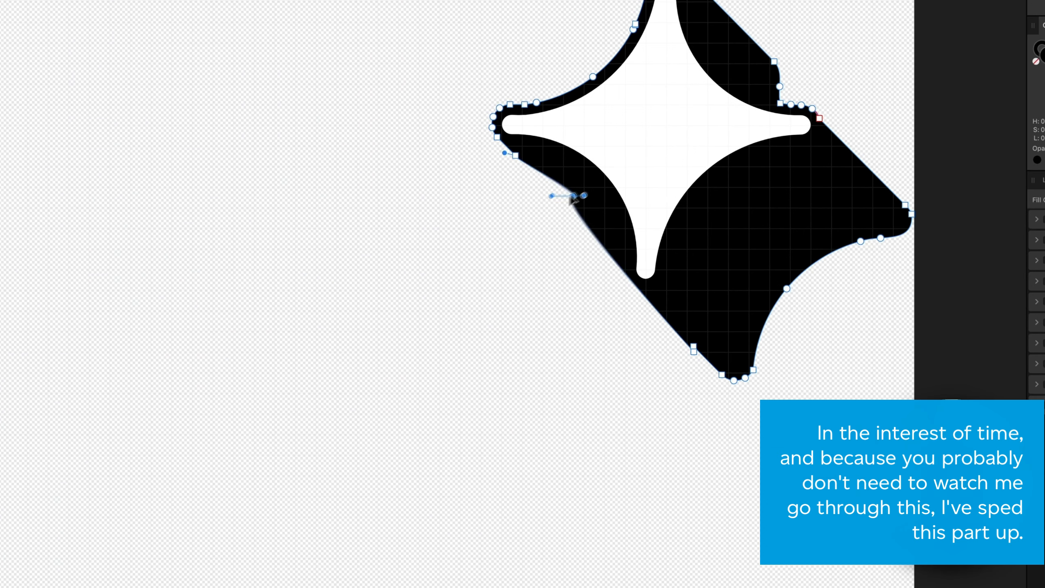
drag(571, 197, 574, 182)
drag(553, 182, 569, 171)
drag(580, 192, 582, 198)
drag(505, 153, 586, 183)
drag(594, 198, 584, 179)
Step: Reposition the black outline's nodes beside and below the star's bottom tip and shape the curve between them
drag(694, 351, 625, 259)
drag(563, 253, 625, 305)
drag(626, 259, 626, 263)
right_click(626, 262)
click(661, 285)
mouse_move(626, 306)
mouse_down()
mouse_move(639, 303)
mouse_move(626, 307)
mouse_up()
drag(615, 223, 604, 198)
drag(664, 419, 663, 434)
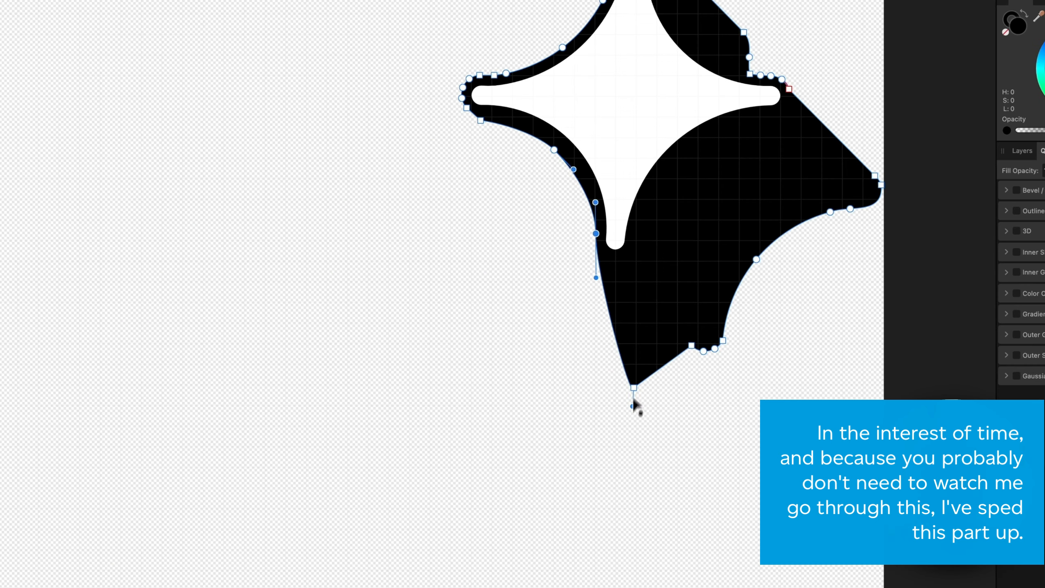
Step: Pull the outline's lowest node up toward the shadow's bottom corner, refine the lower-left curve, and select the star with its shadow
drag(633, 387, 645, 304)
drag(555, 150, 554, 146)
drag(595, 233, 594, 240)
drag(594, 209, 593, 205)
drag(572, 165, 579, 171)
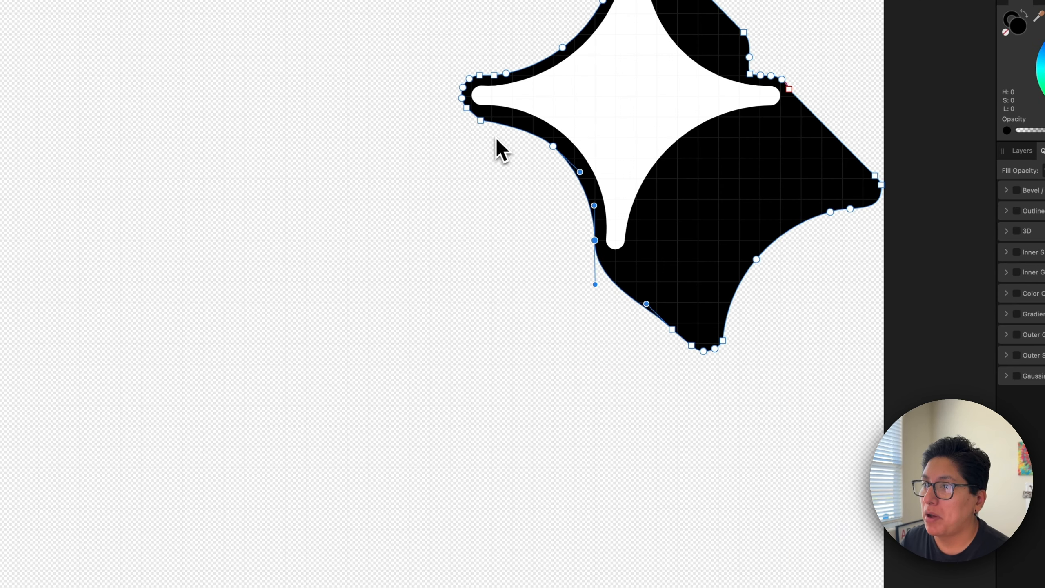
click(501, 227)
key(super+Tab)
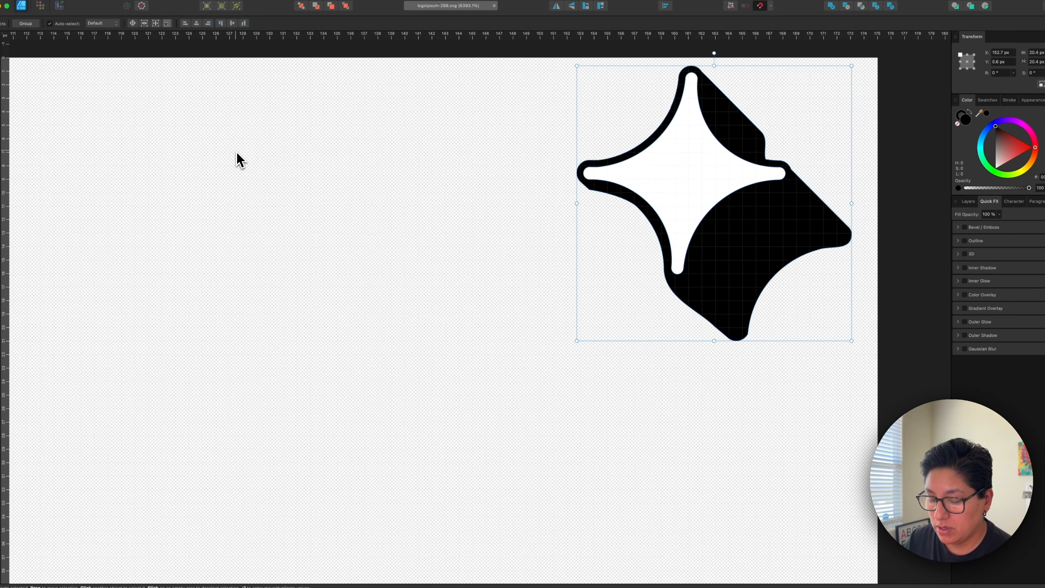
Step: Draw an artboard of about 26 × 25 px around the star and its shadow
key(super+alt+shift+s)
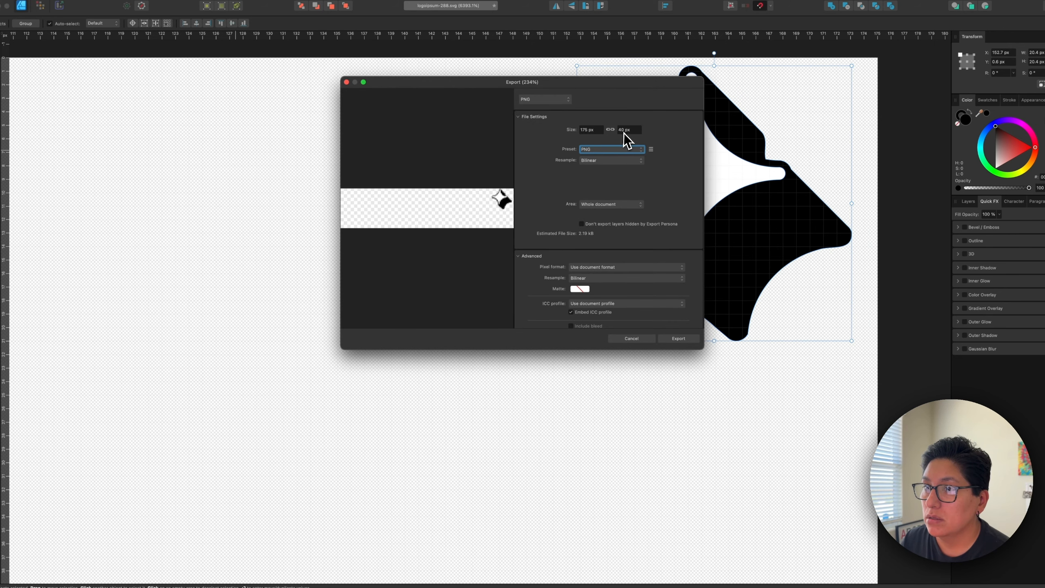
key(Escape)
scroll(669, 194, down, 5)
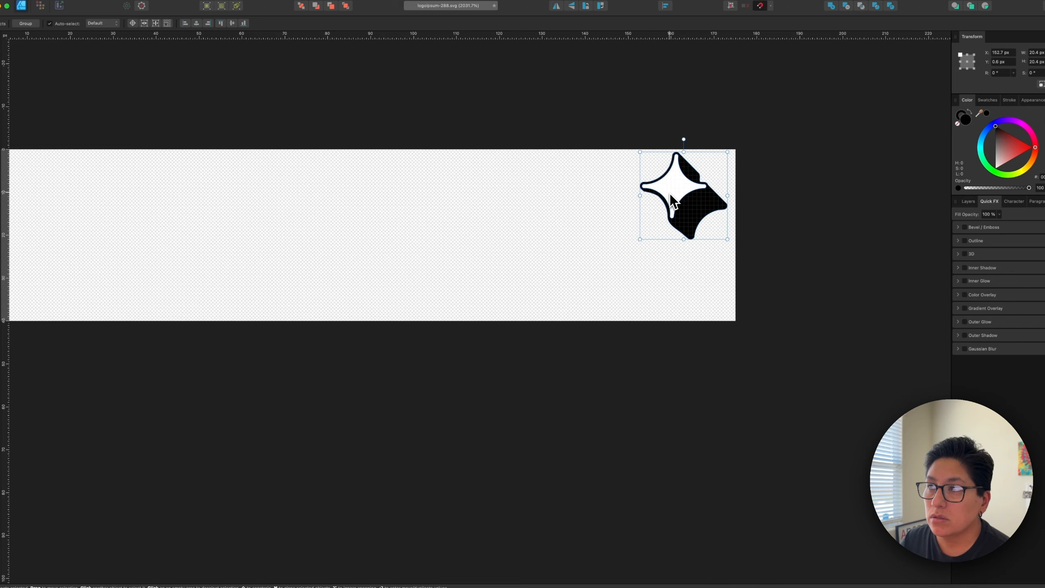
scroll(669, 194, down, 2)
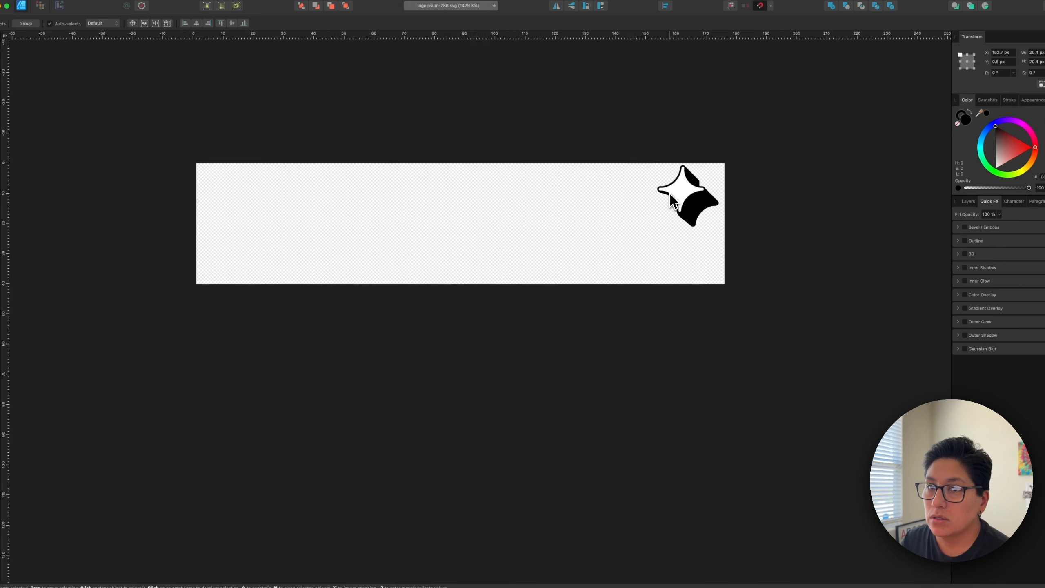
click(2, 62)
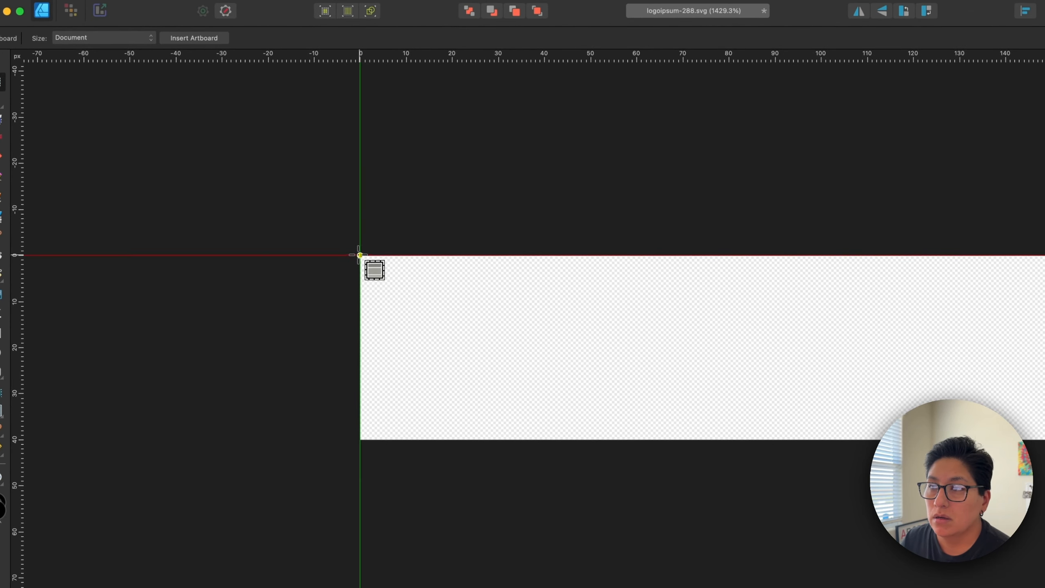
drag(711, 196, 833, 312)
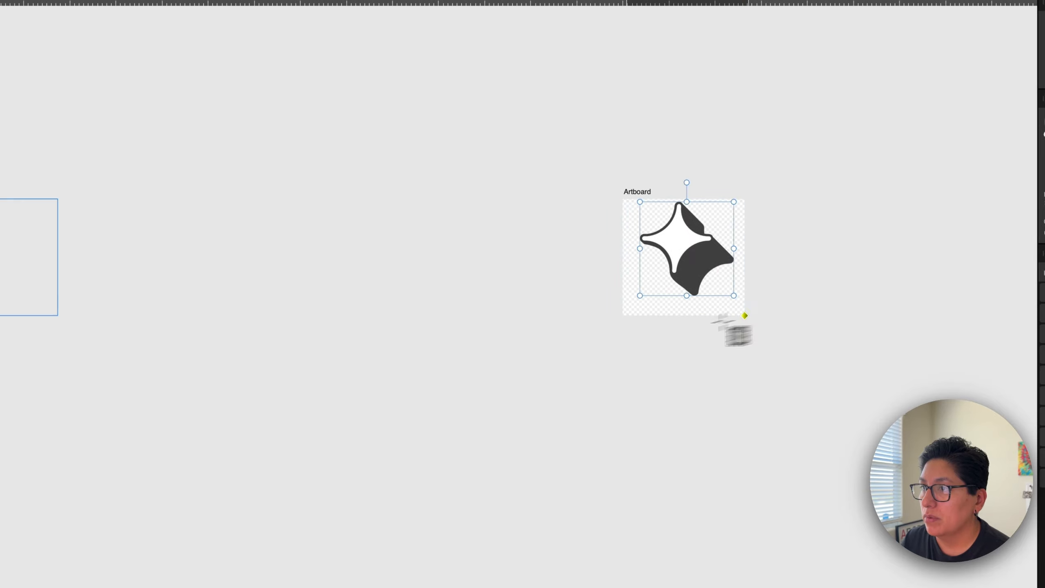
drag(744, 315, 744, 315)
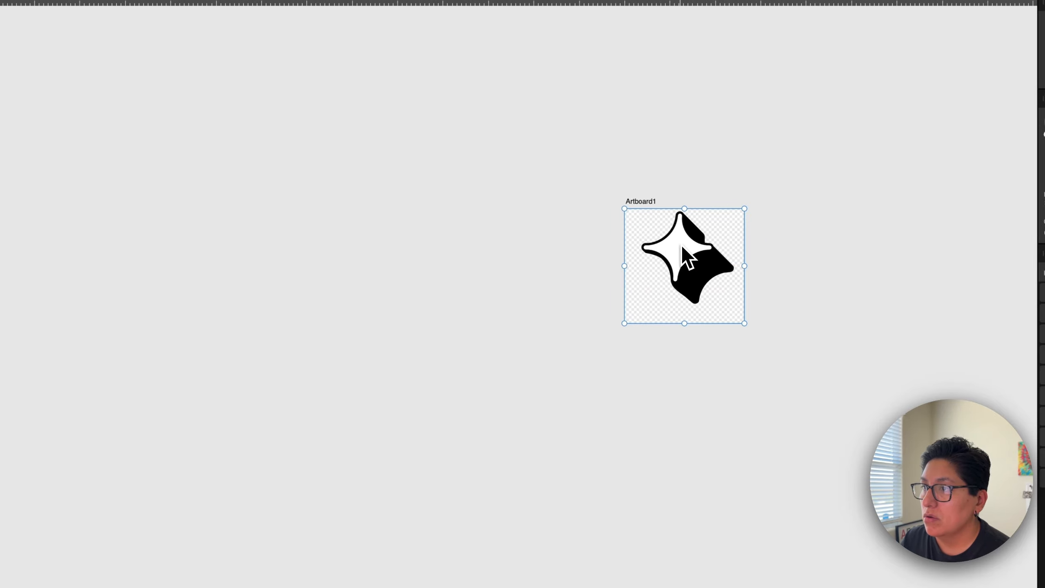
Step: Enlarge the star with its shadow to nearly fill the artboard and center it there
click(692, 295)
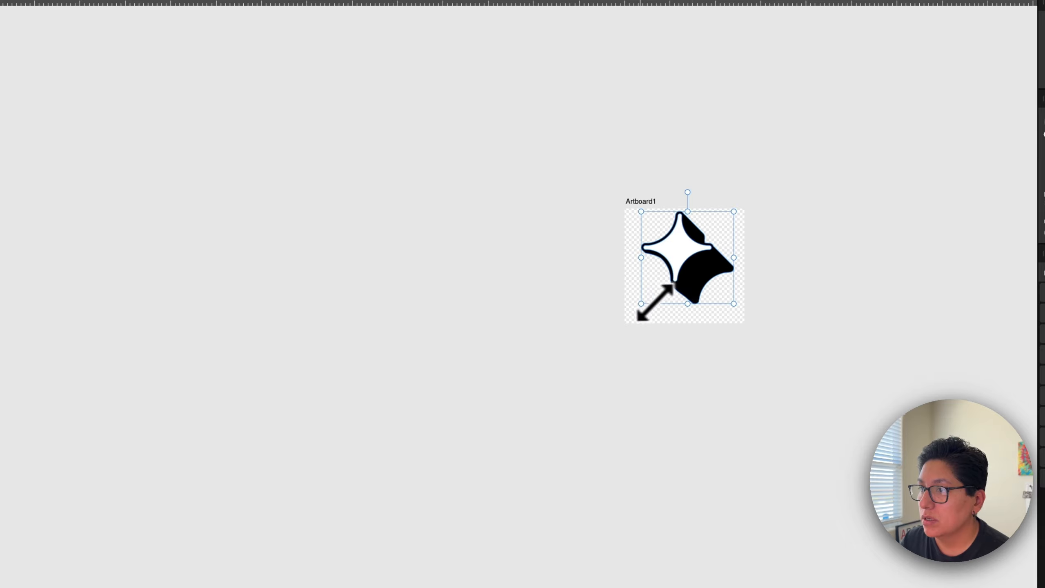
drag(641, 303, 626, 320)
drag(679, 275, 684, 276)
click(587, 293)
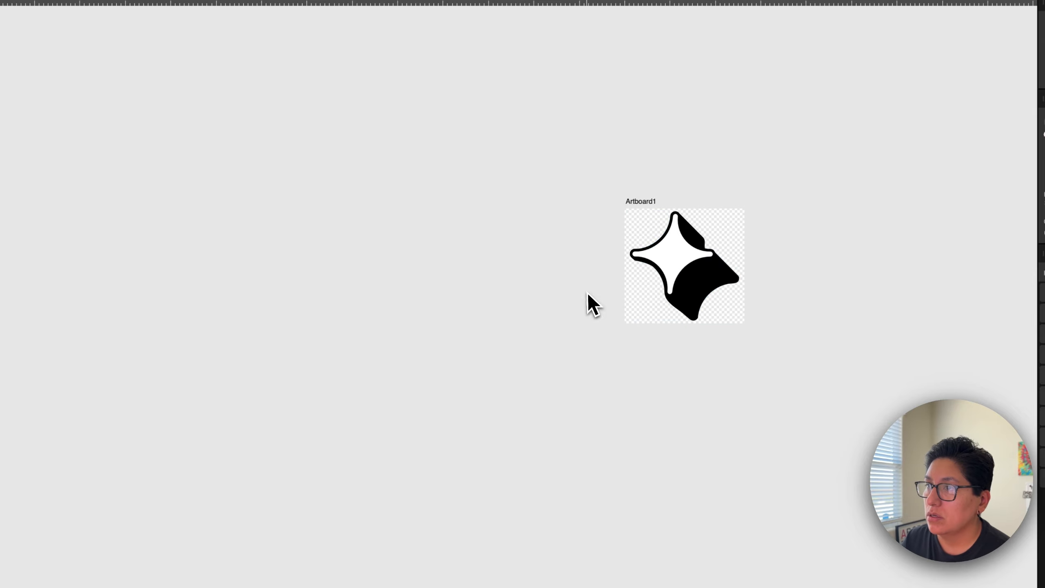
Step: Set up a PNG export of the star's artboard at 532 × 512 px
click(642, 206)
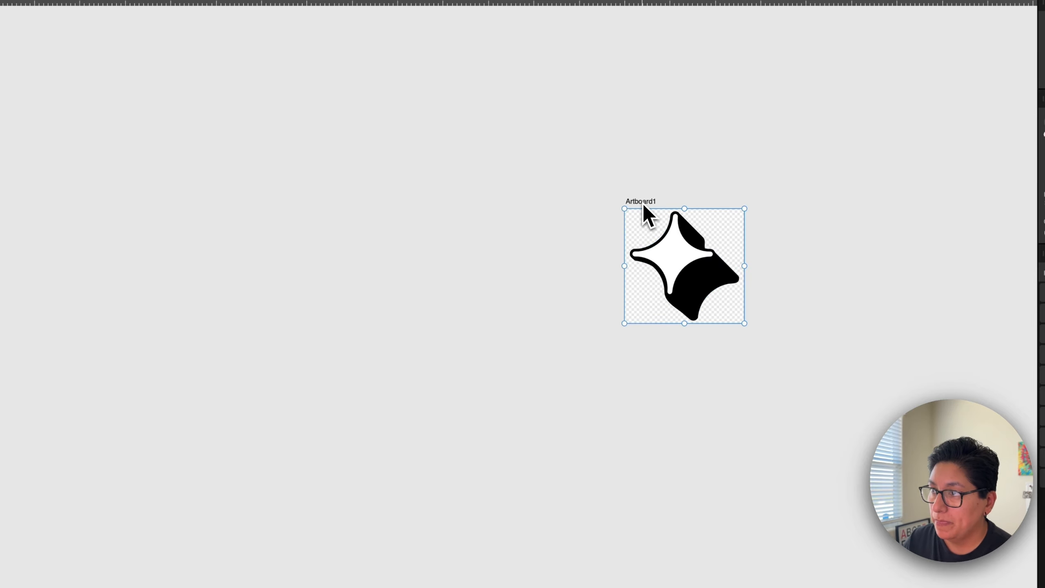
key(super+shift+alt+s)
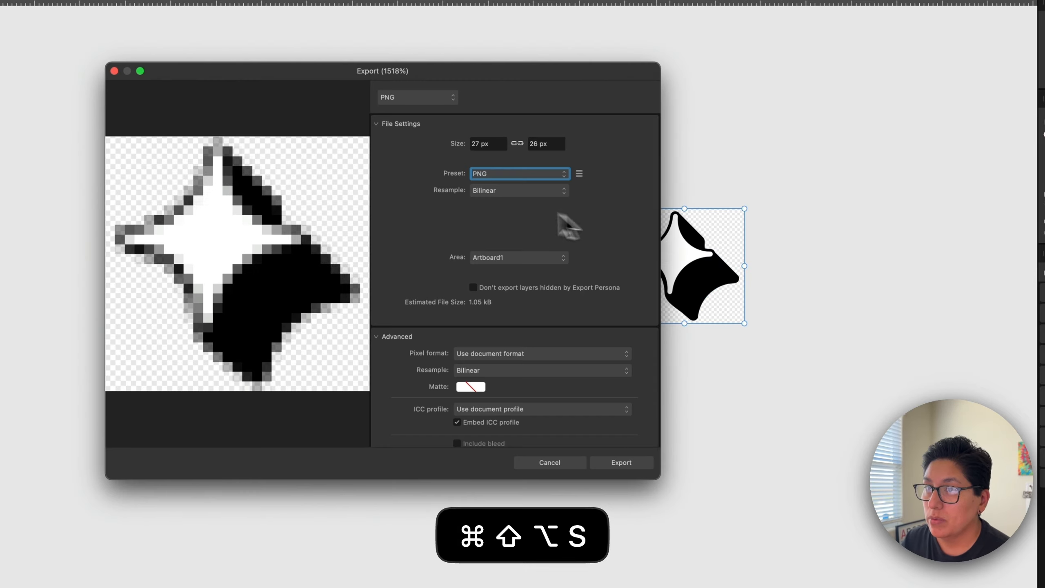
click(477, 149)
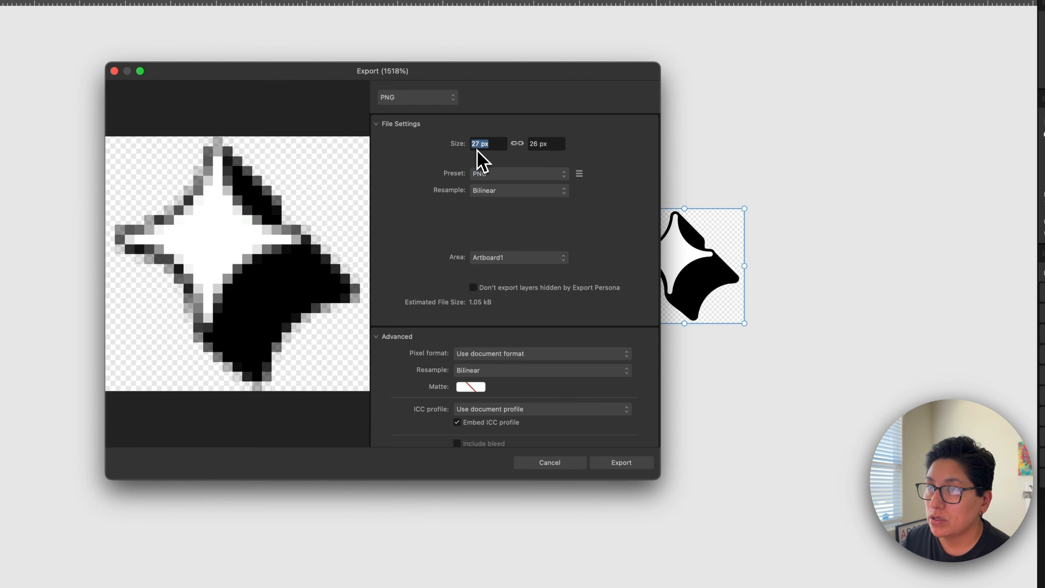
text(512)
key(Return)
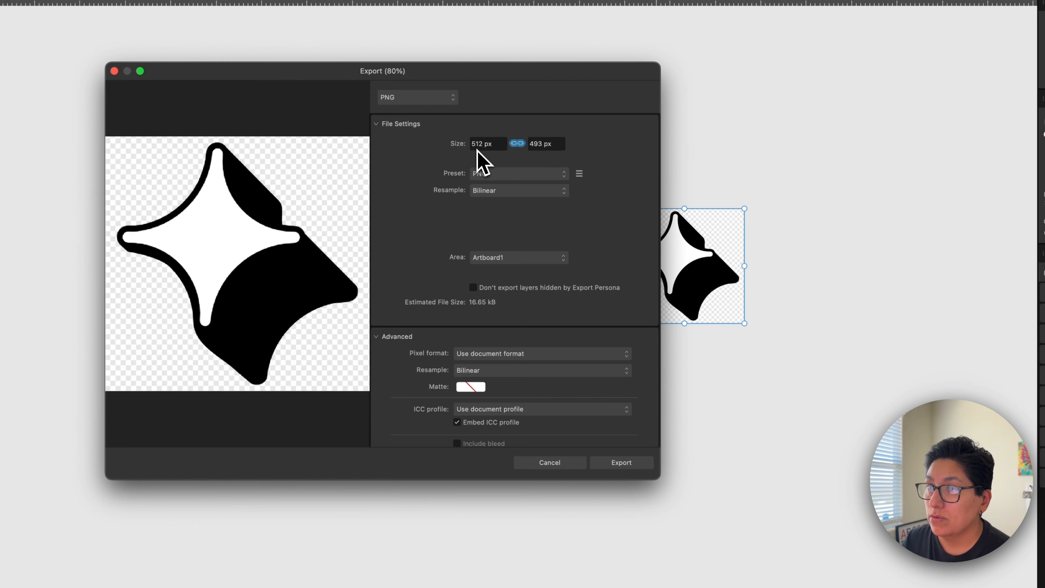
double_click(537, 148)
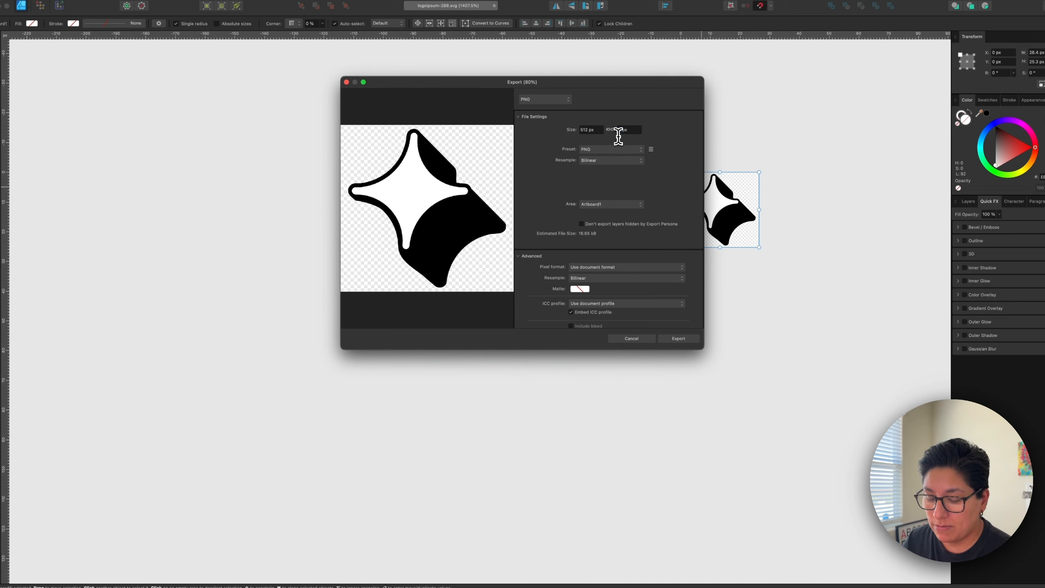
key(Tab)
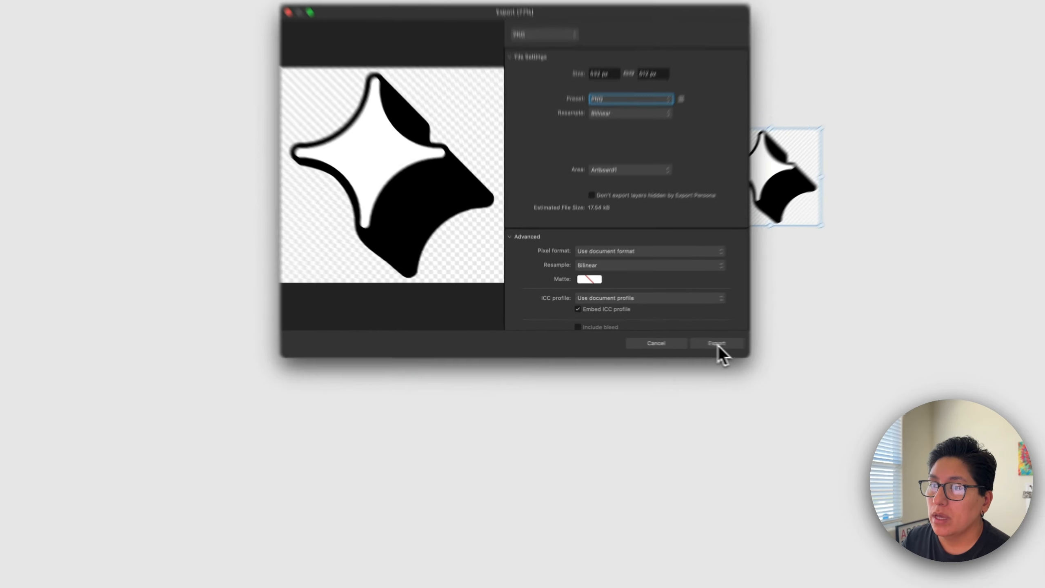
Step: Export the star as logoipsum-288-cropped.png to Downloads and close the document without saving its changes
click(679, 338)
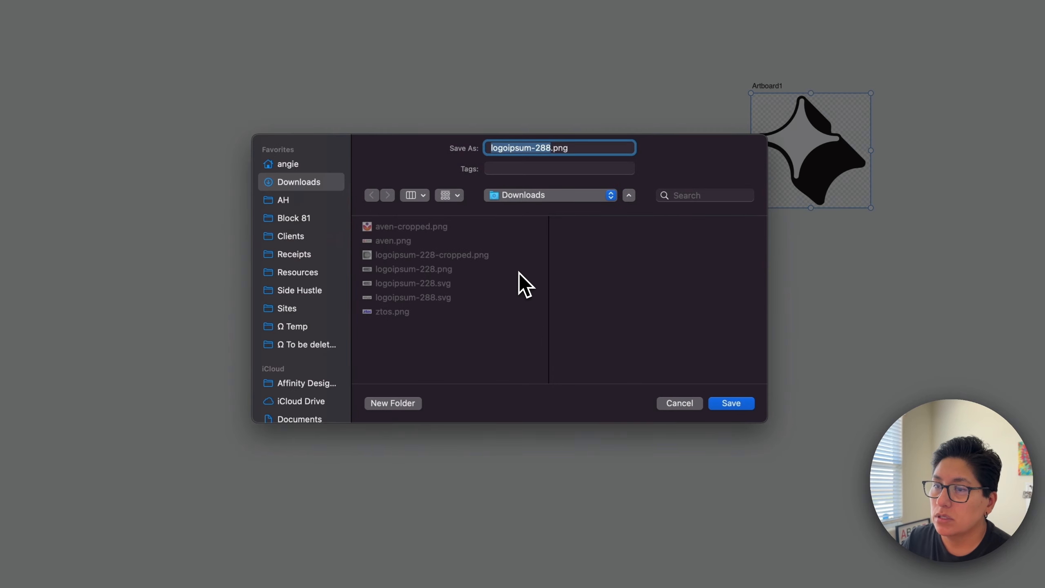
key(Right)
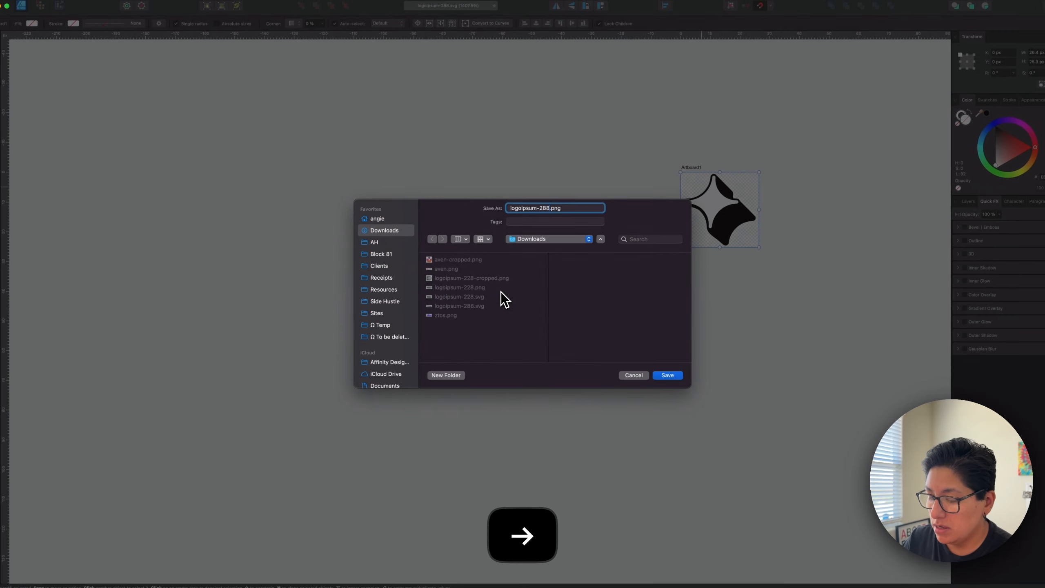
text(-cropped)
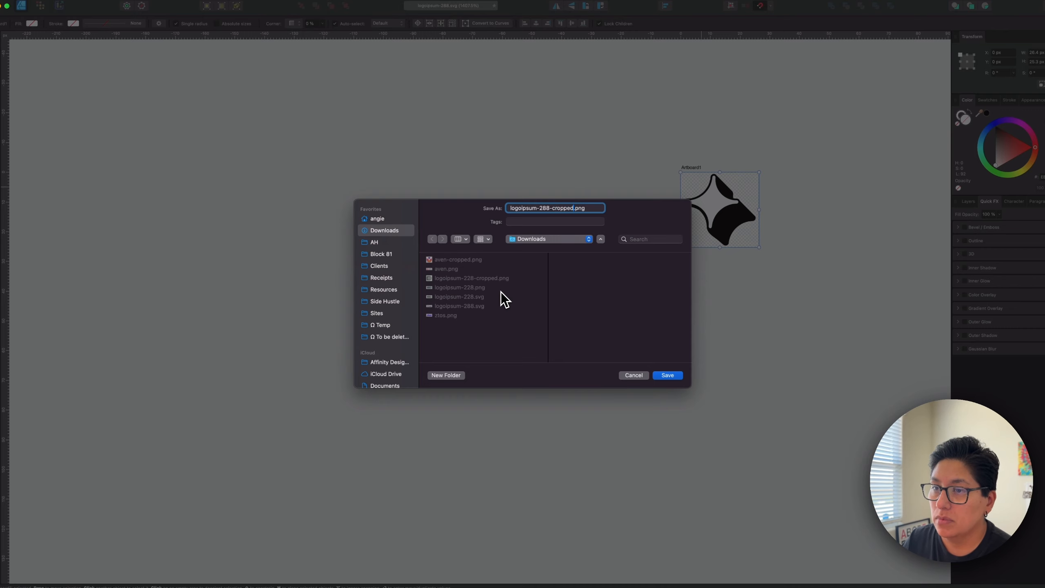
key(Return)
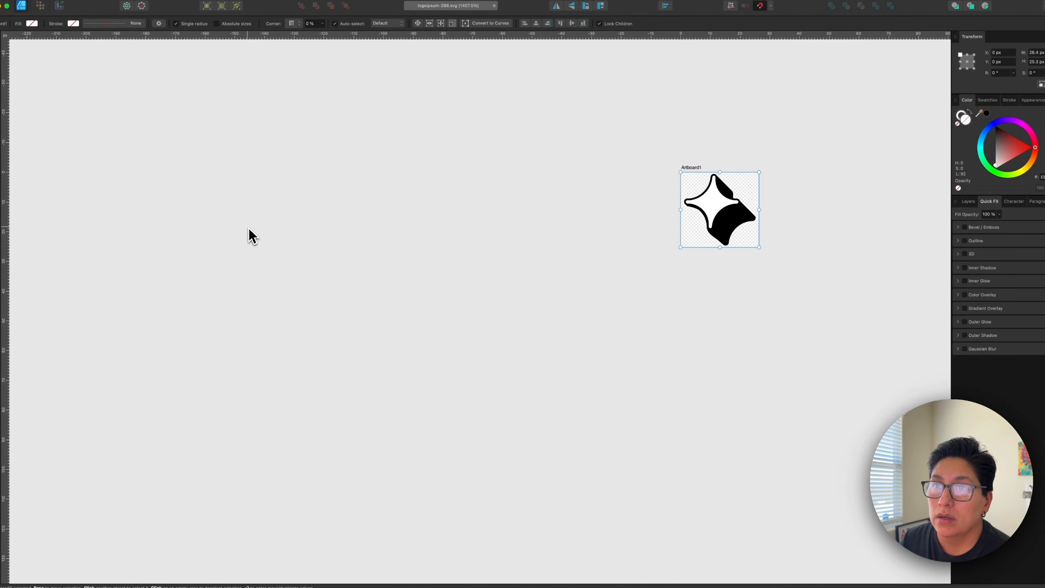
key(super+w)
key(super+d)
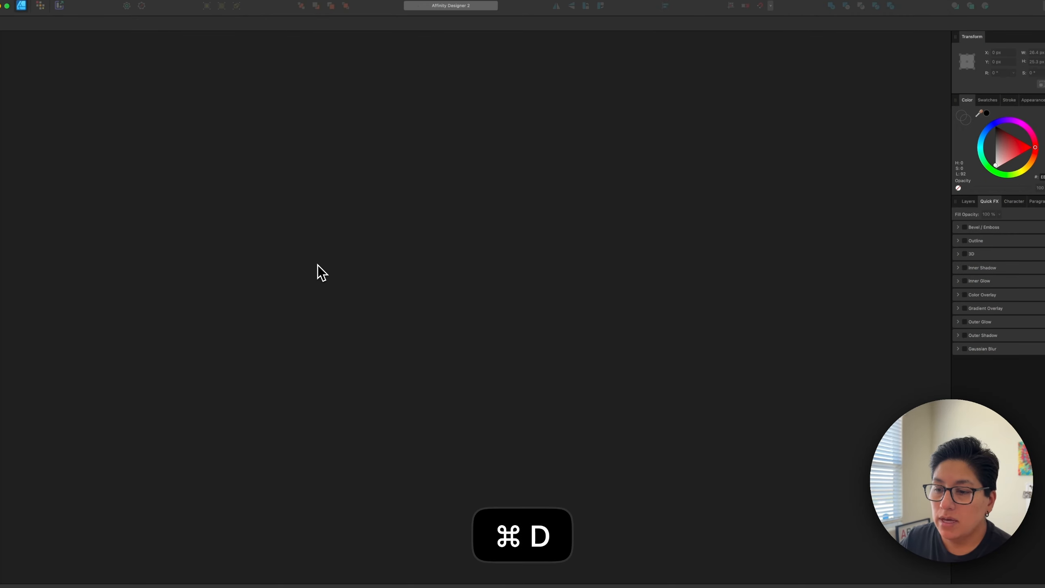
Step: Switch to the Downloads folder and open ztos.png in Affinity Photo
key(super+h)
click(376, 172)
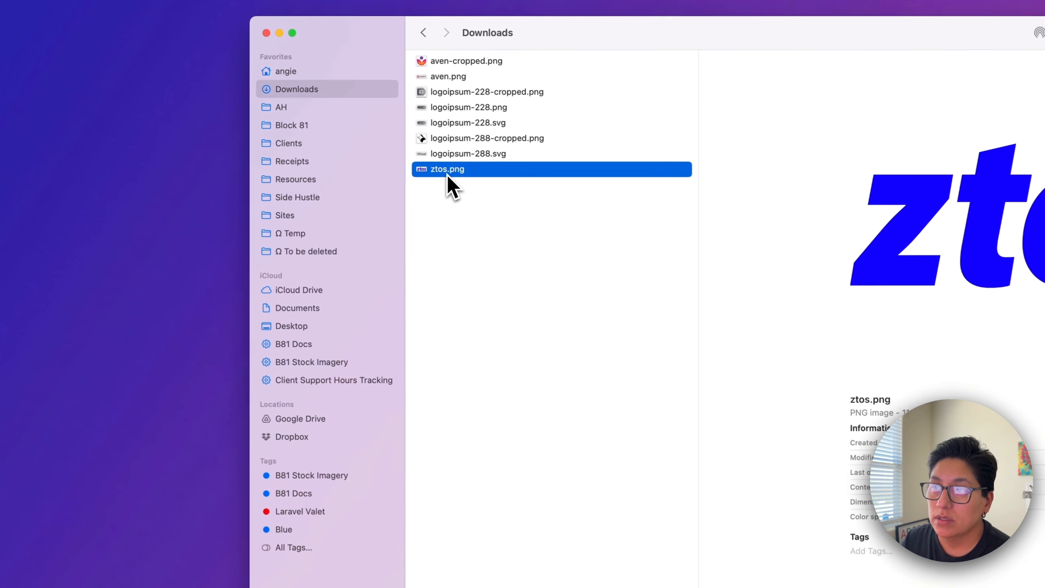
drag(376, 174, 1, 202)
drag(1, 272, 7, 336)
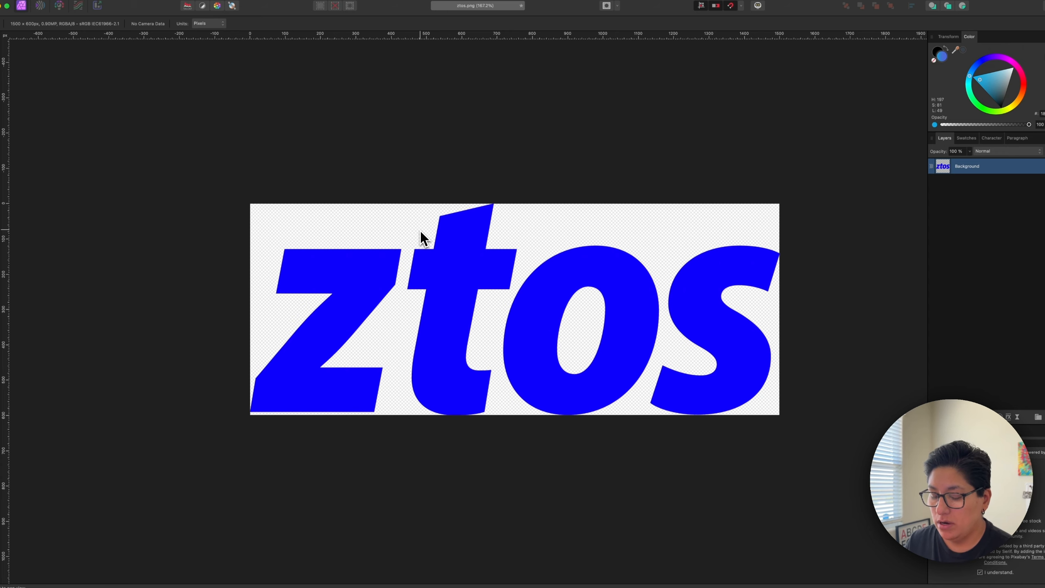
Step: Crop ztos.png to a 1:1 square of 600 × 600 px containing only the letter z
key(c)
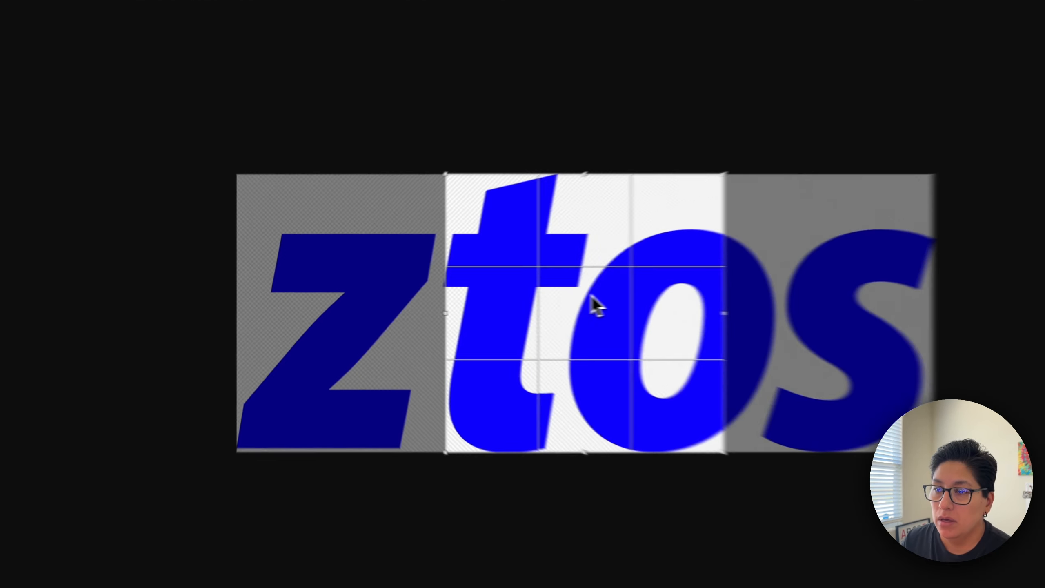
drag(523, 296, 307, 296)
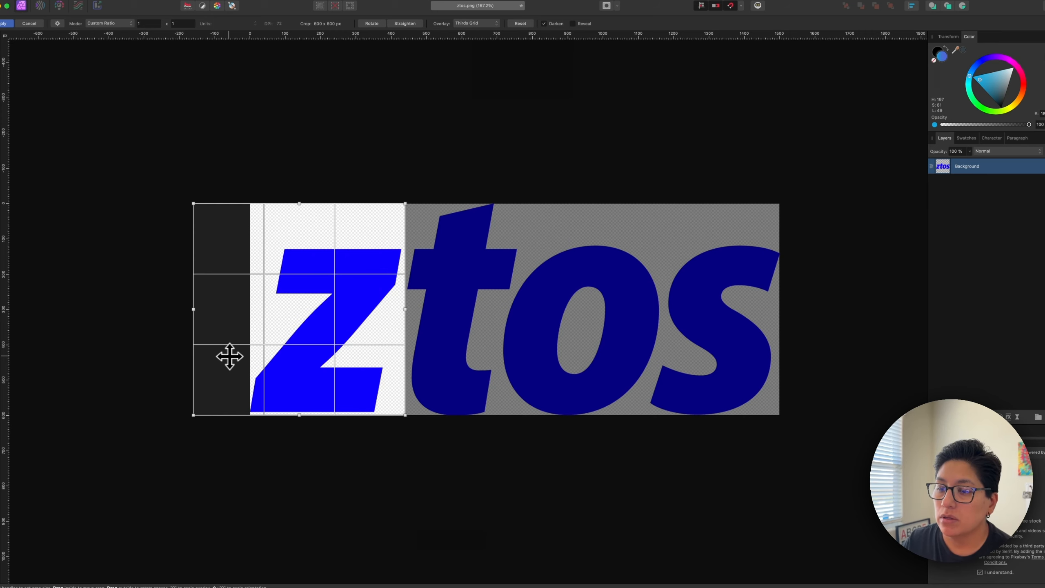
key(Return)
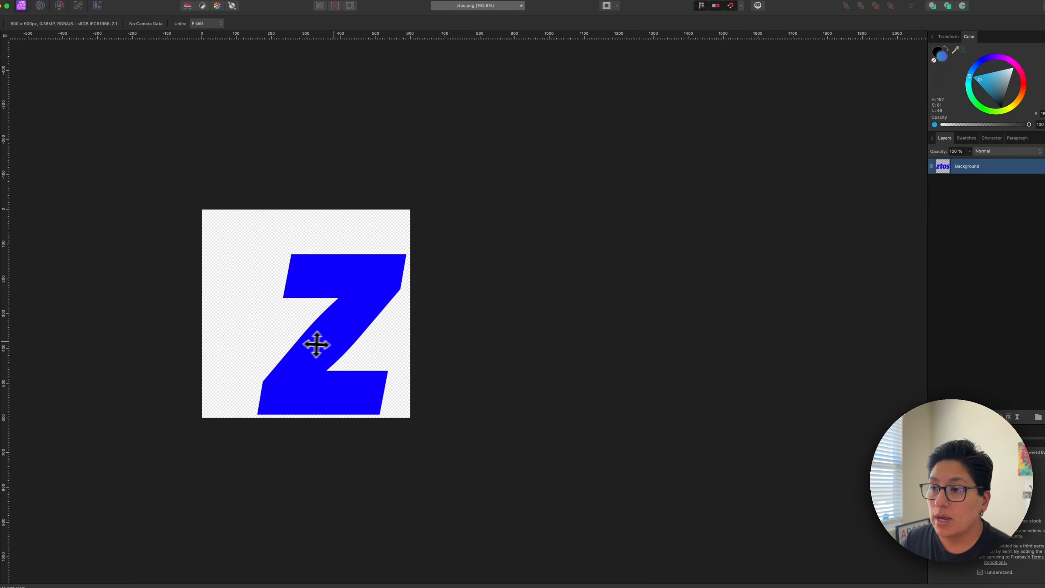
Step: Reposition the ztos layer on the canvas and enlarge it proportionally so the letter z nearly fills the square
key(v)
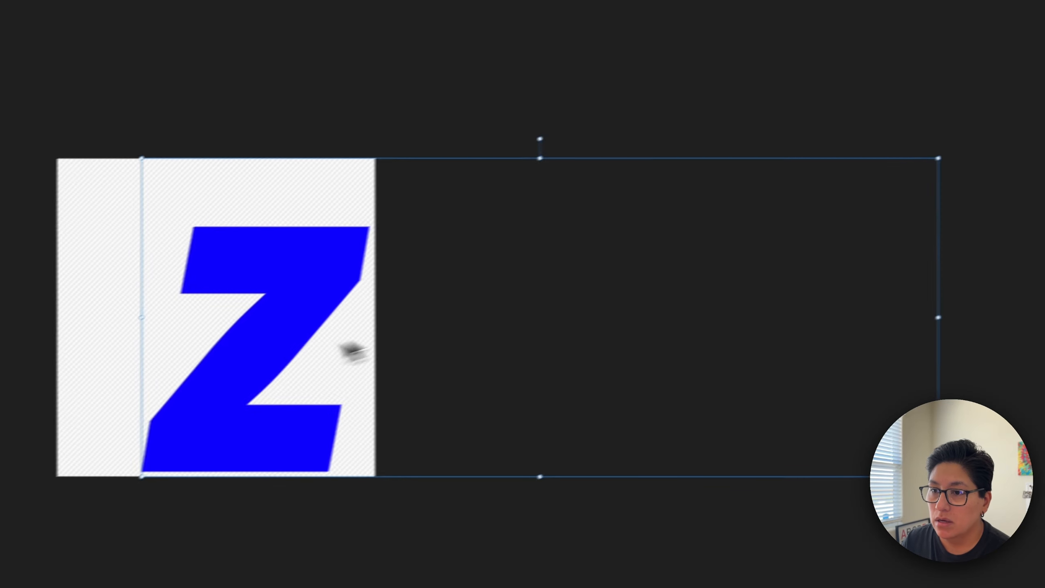
drag(269, 295, 215, 260)
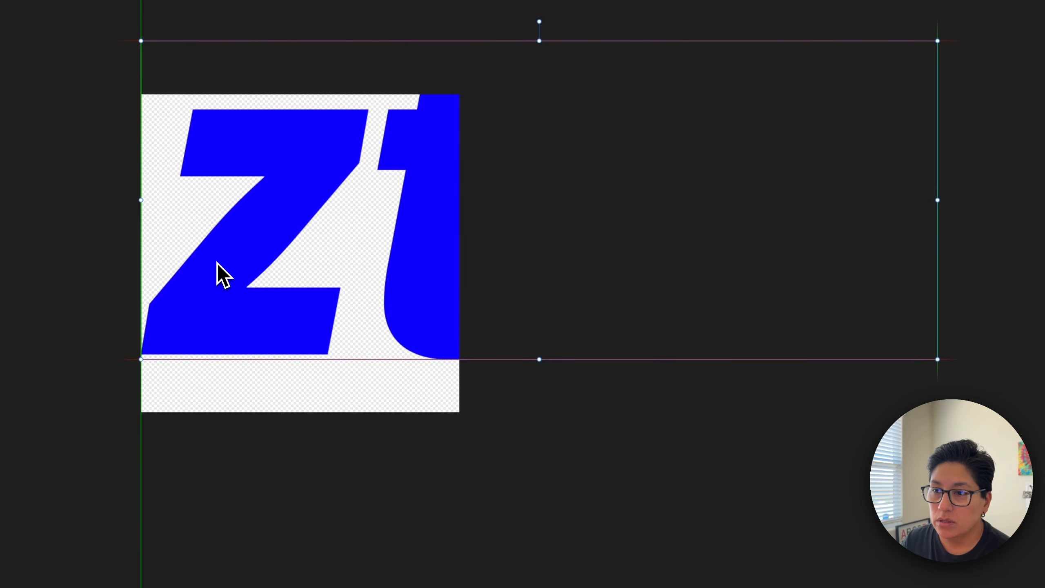
drag(713, 317, 841, 376)
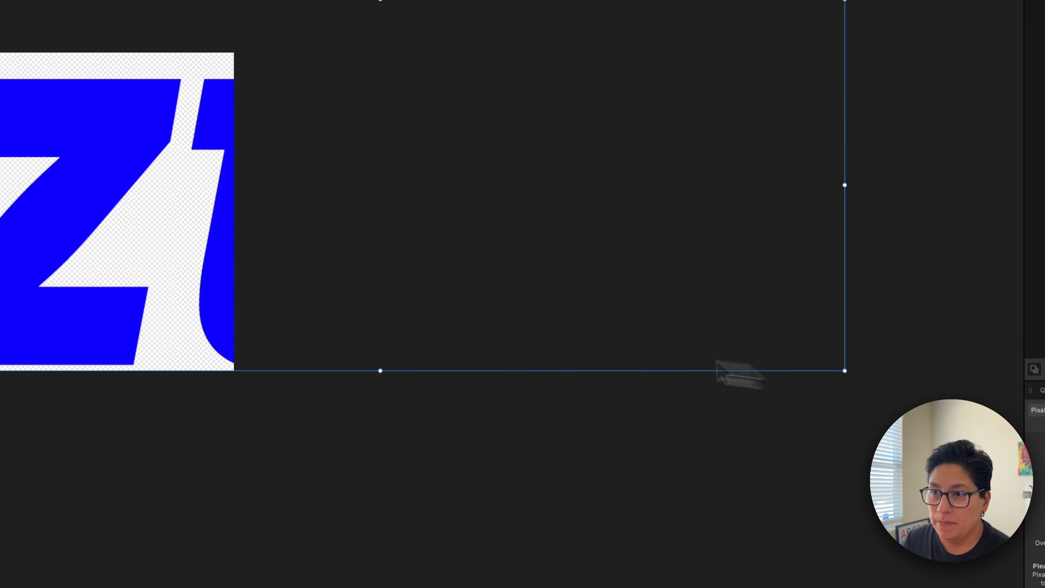
drag(103, 309, 115, 309)
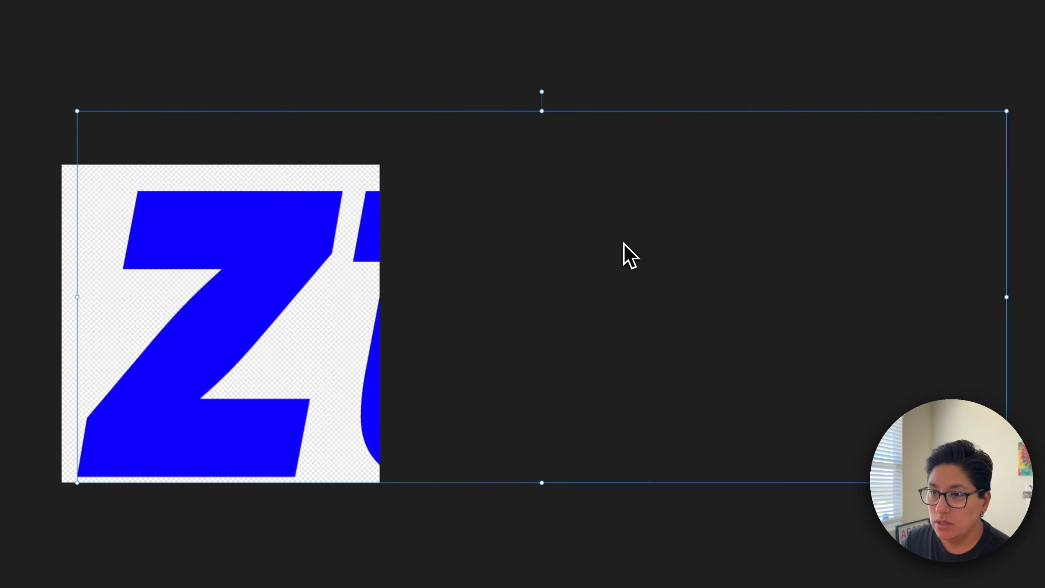
Step: Erase the part of the letter t beside the z using a rectangular selection, and clear the selection
key(m)
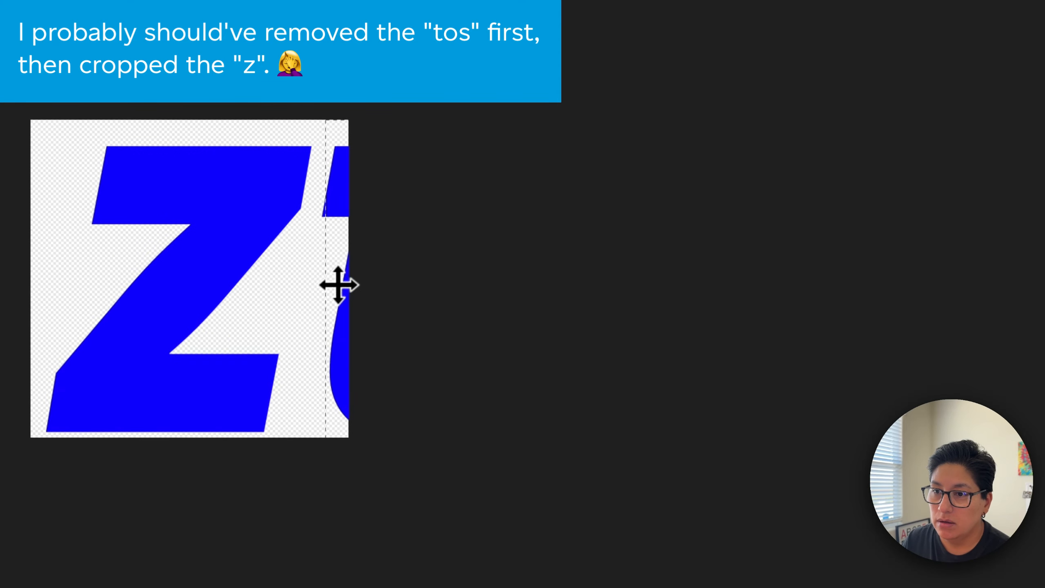
click(320, 110)
drag(320, 109, 556, 433)
key(BackSpace)
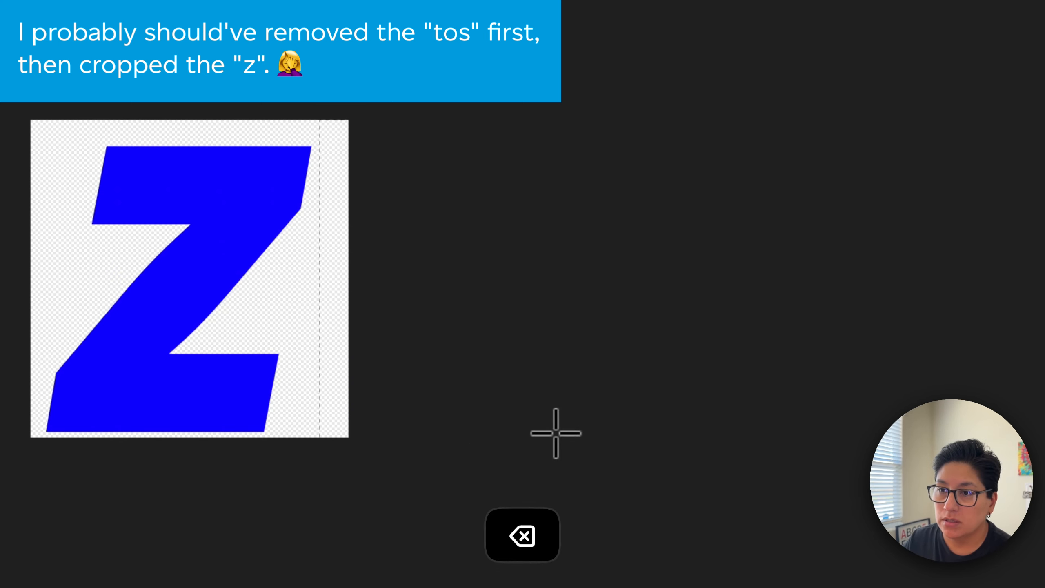
key(super+d)
scroll(434, 403, left, 3)
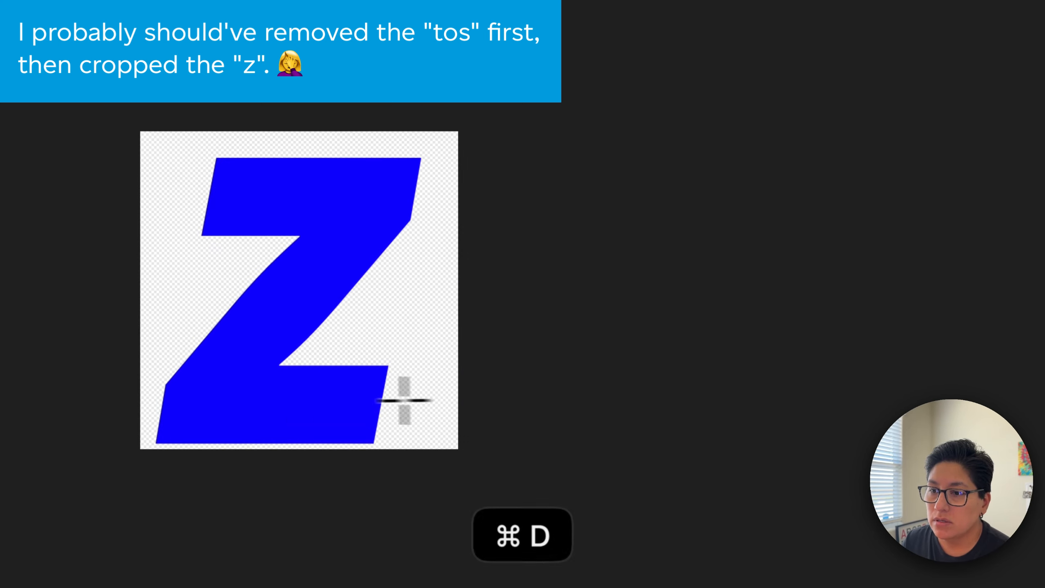
Step: Nudge the letter z slightly up and to the right to centre it better on the canvas, and deselect it
key(v)
key(Up)
key(Up)
key(Up)
key(Up)
key(Up)
key(Up)
key(Up)
key(Up)
key(Up)
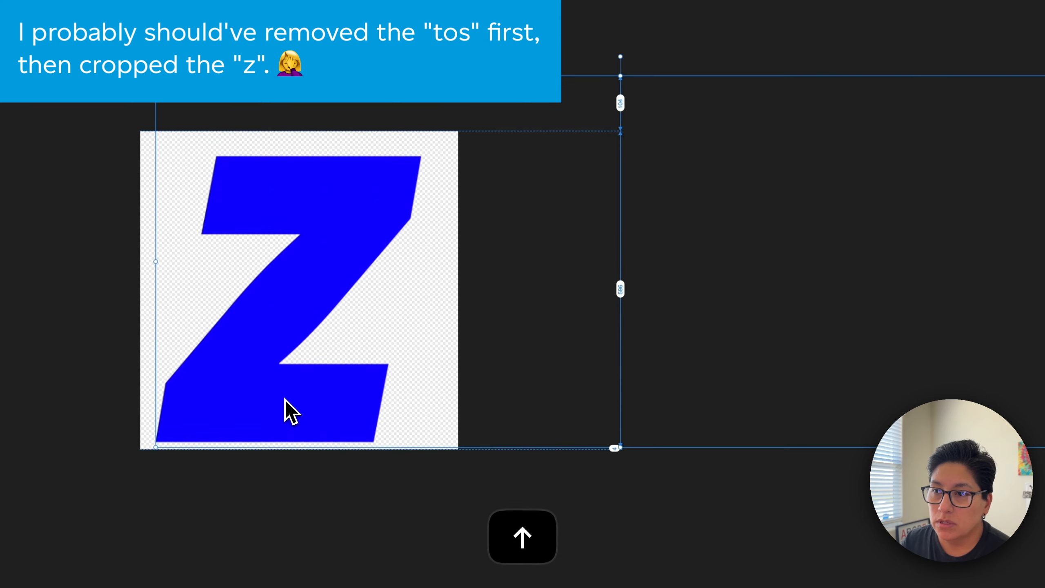
key(Right)
key(Right)
key(Right)
key(Right)
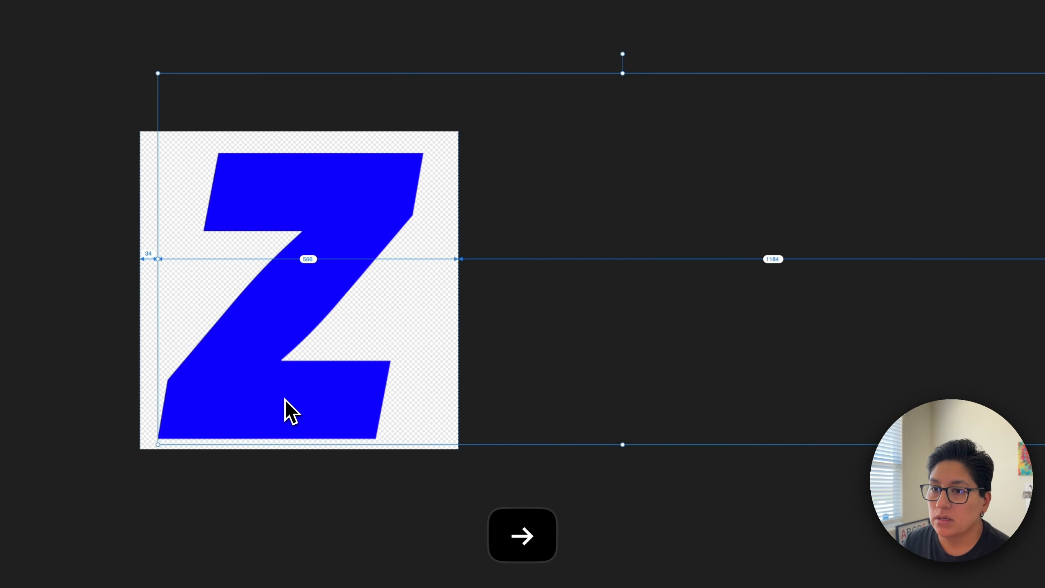
click(344, 470)
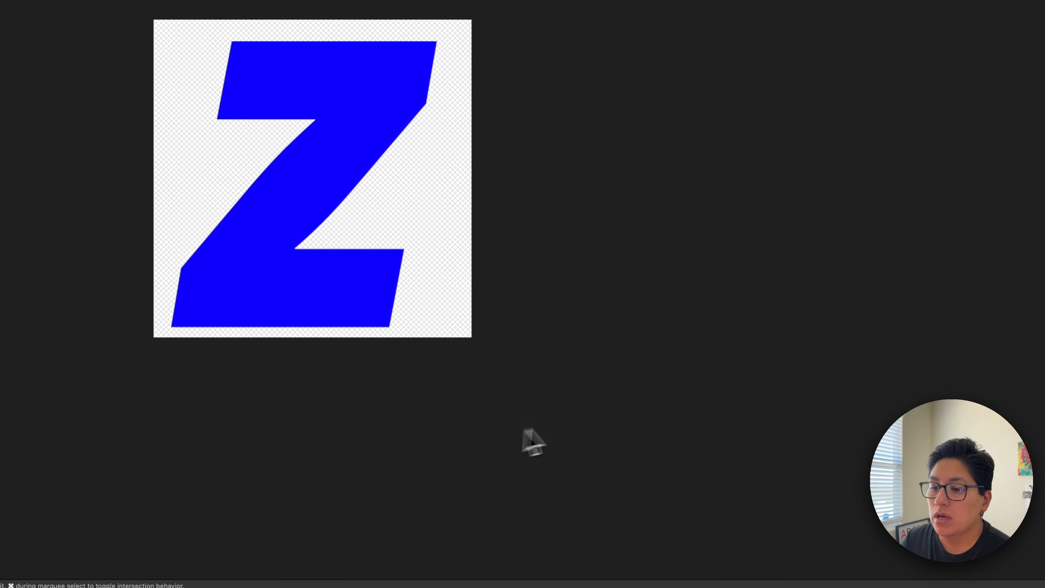
Step: Export the z as a 600 × 600 px PNG named ztos-cropped.png to Downloads and close Affinity Photo without saving the document
key(super+shift+alt+s)
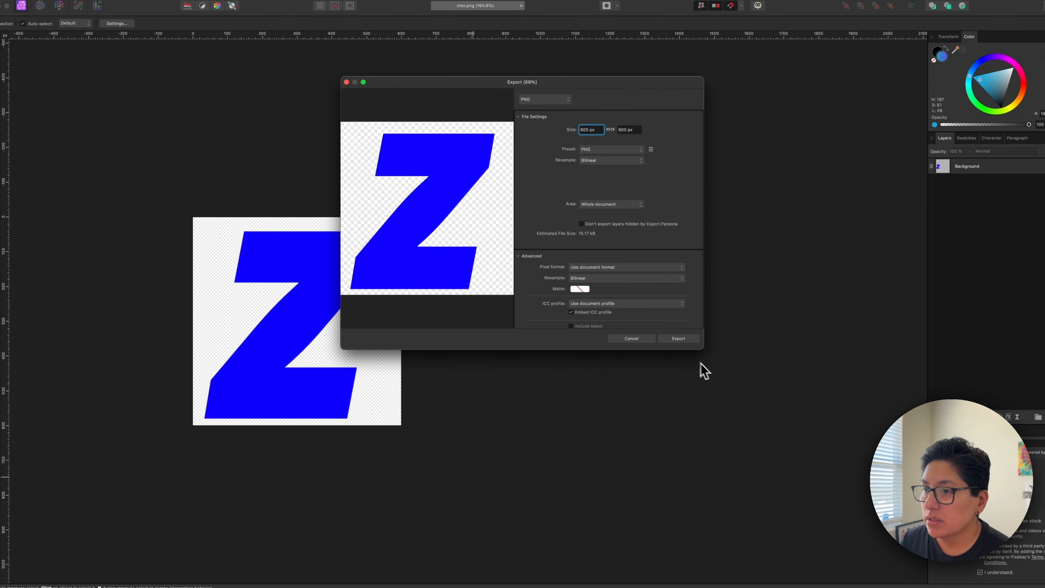
click(680, 339)
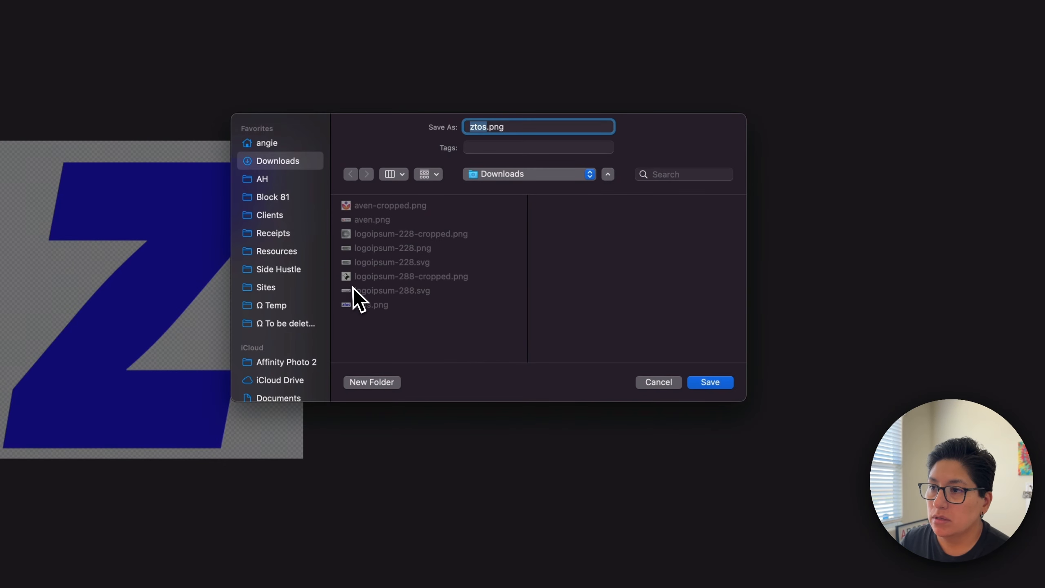
key(Right)
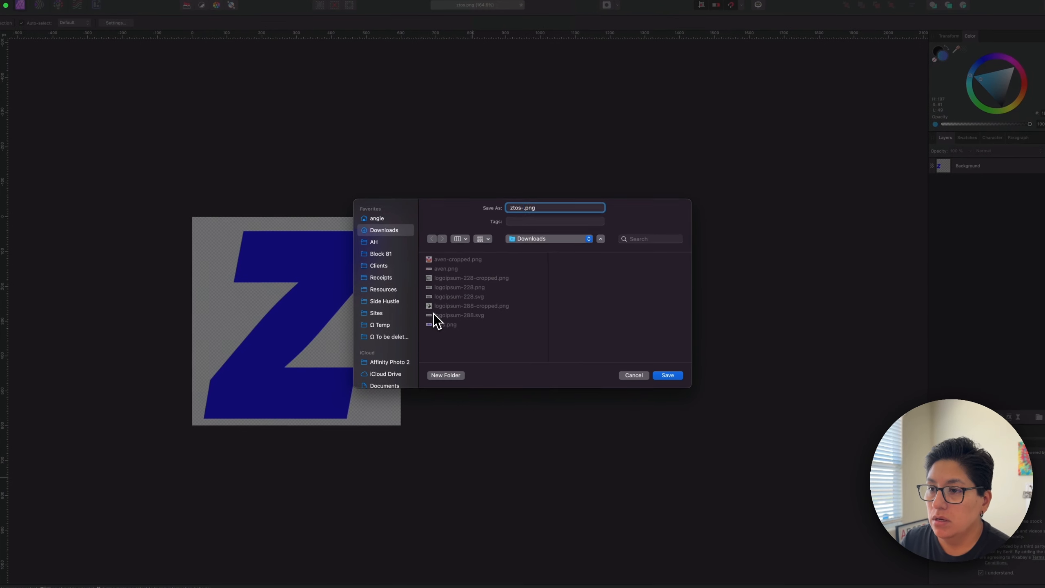
text(-cropped)
key(Return)
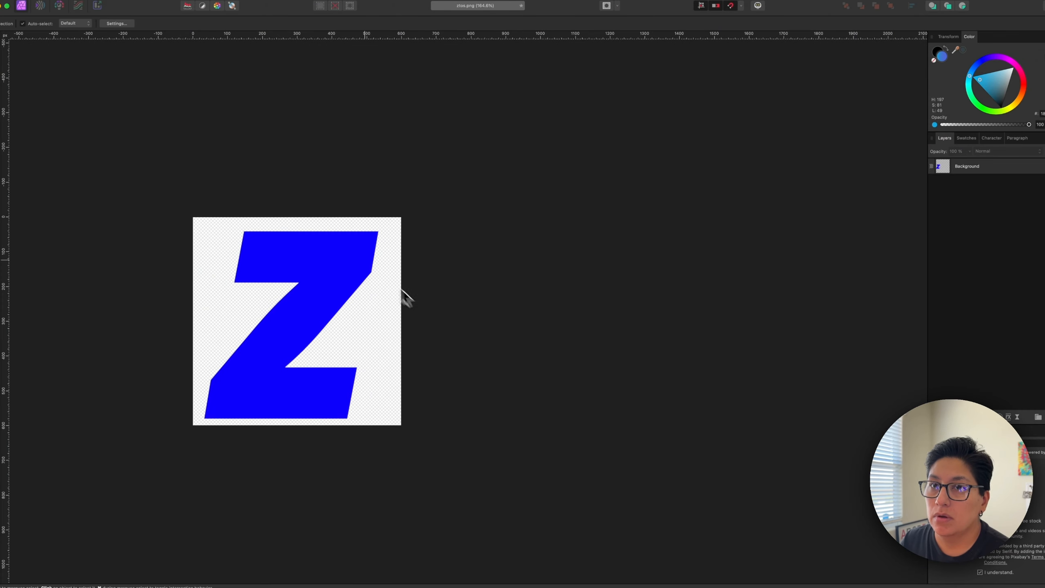
key(super+w)
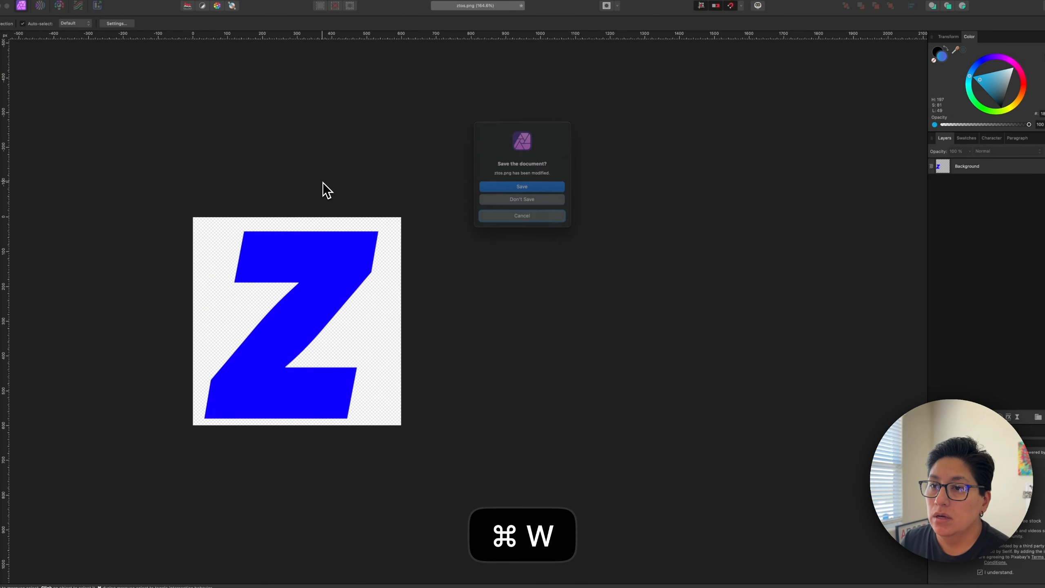
key(super+d)
key(super+q)
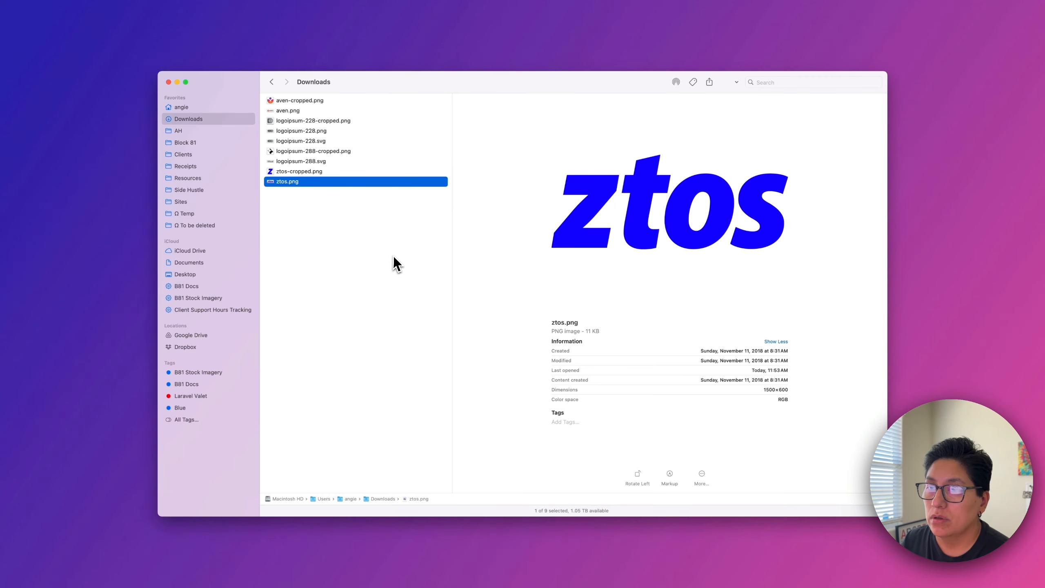
Step: Switch to the browser, review the image, text and emoji generators on favicon.io, and close that page
mouse_move(1, 380)
click(2, 361)
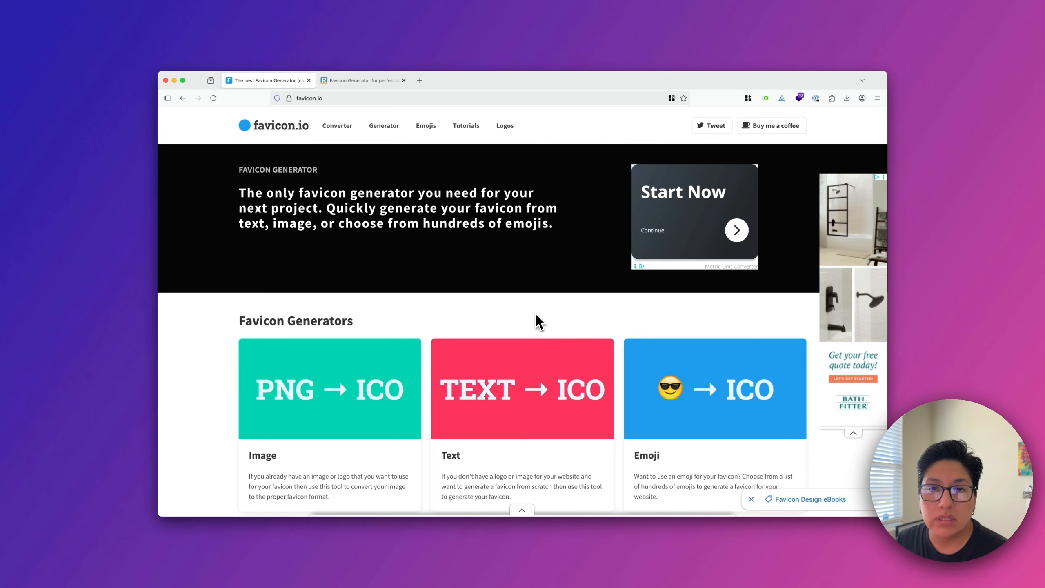
scroll(536, 315, down, 3)
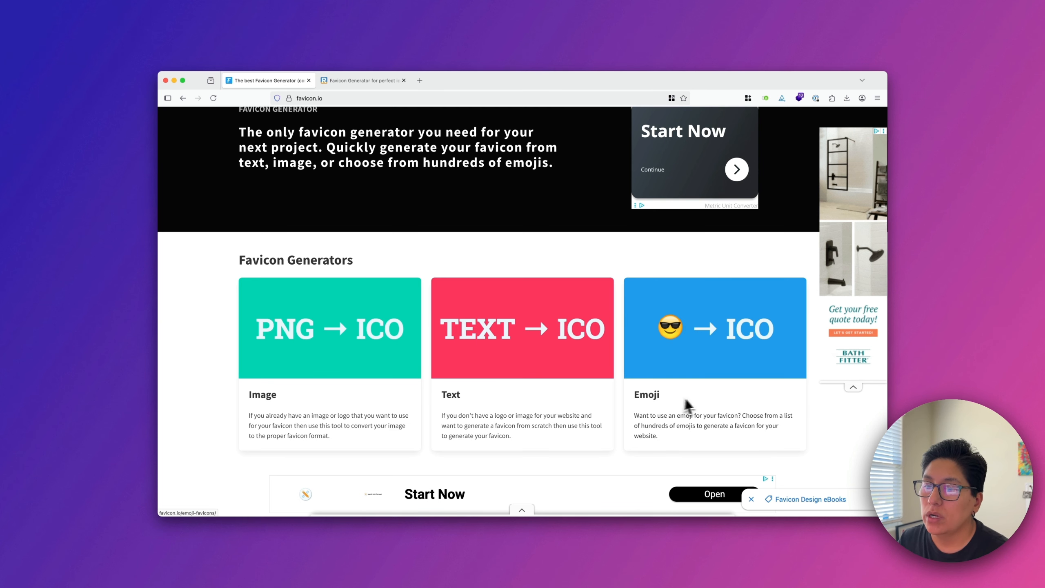
scroll(700, 399, down, 3)
scroll(699, 398, down, 2)
scroll(699, 399, up, 4)
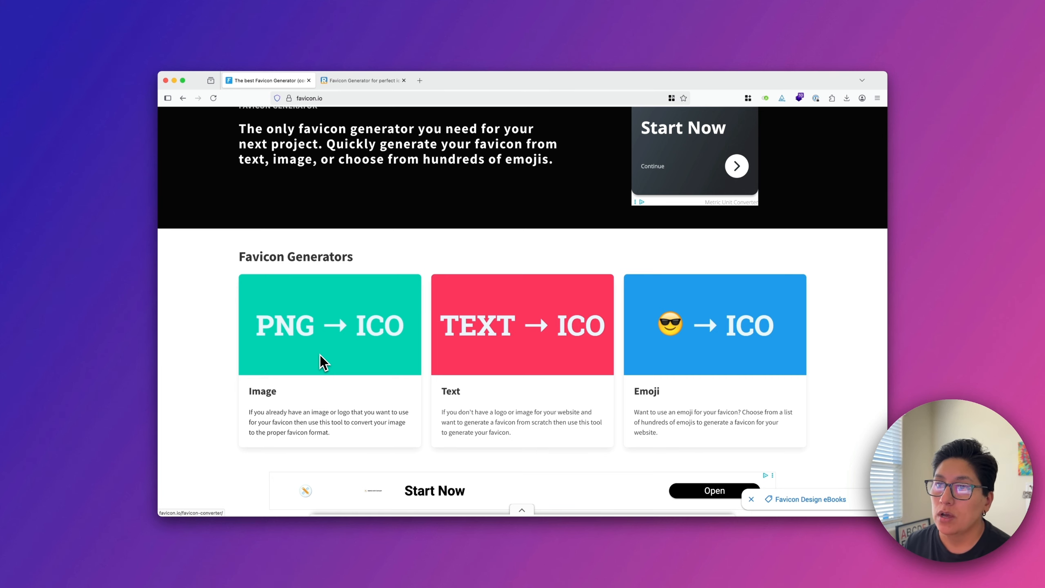
key(super+w)
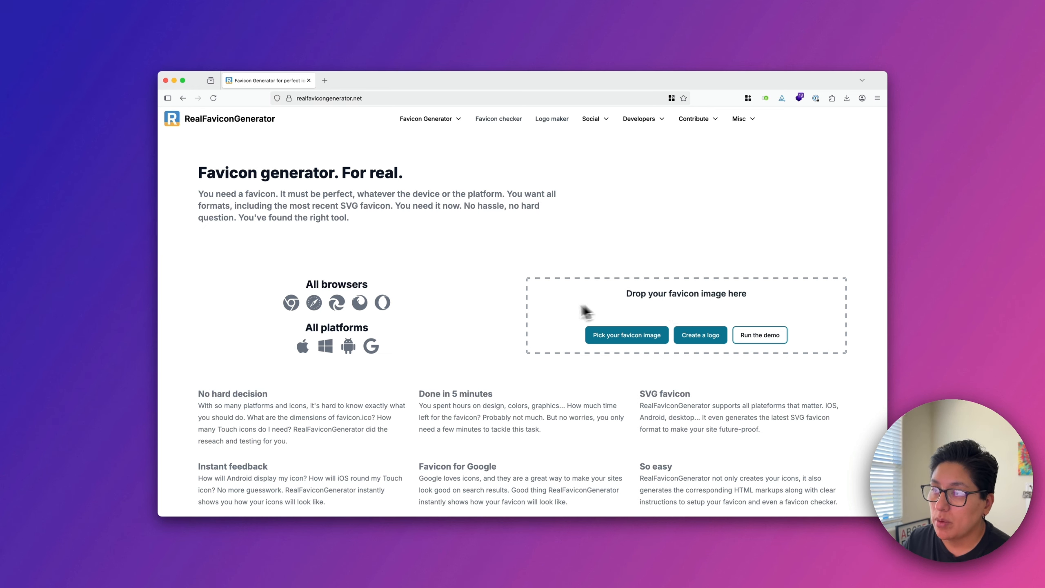
Step: Upload aven-cropped.png from the Downloads folder to RealFaviconGenerator as the favicon image
key(super+space)
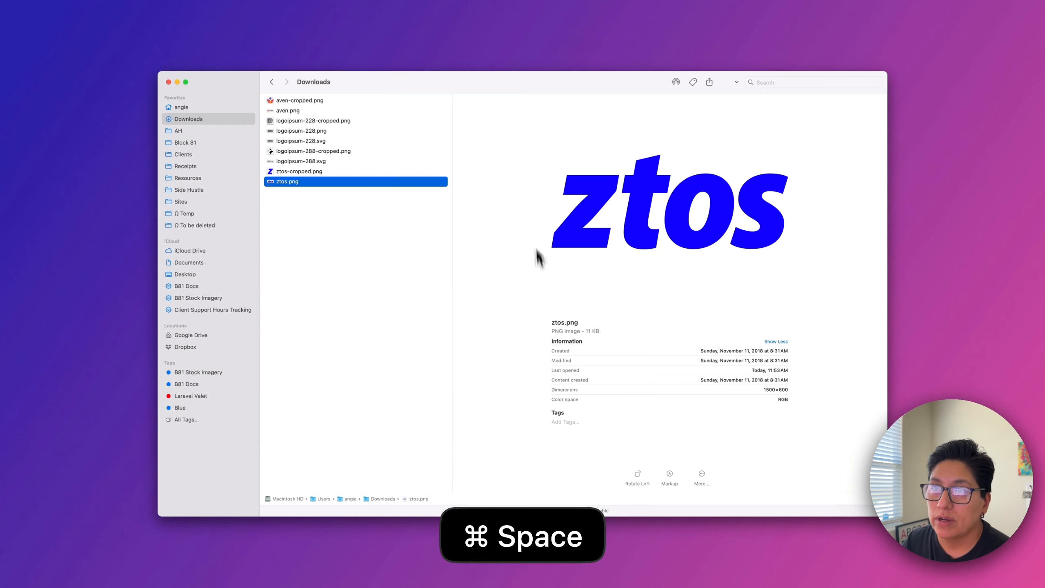
click(291, 101)
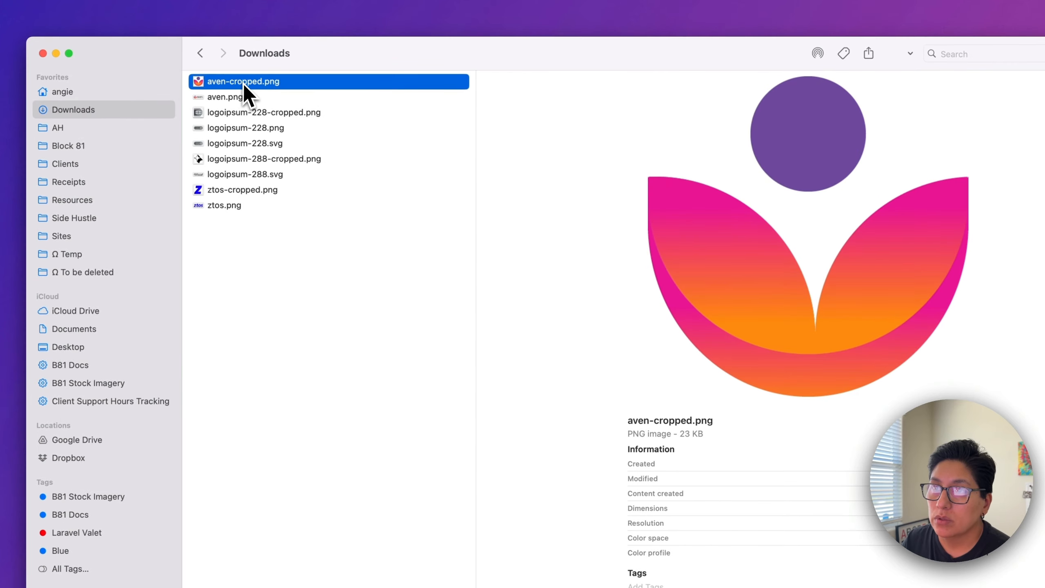
drag(300, 101, 779, 296)
key(super+Tab)
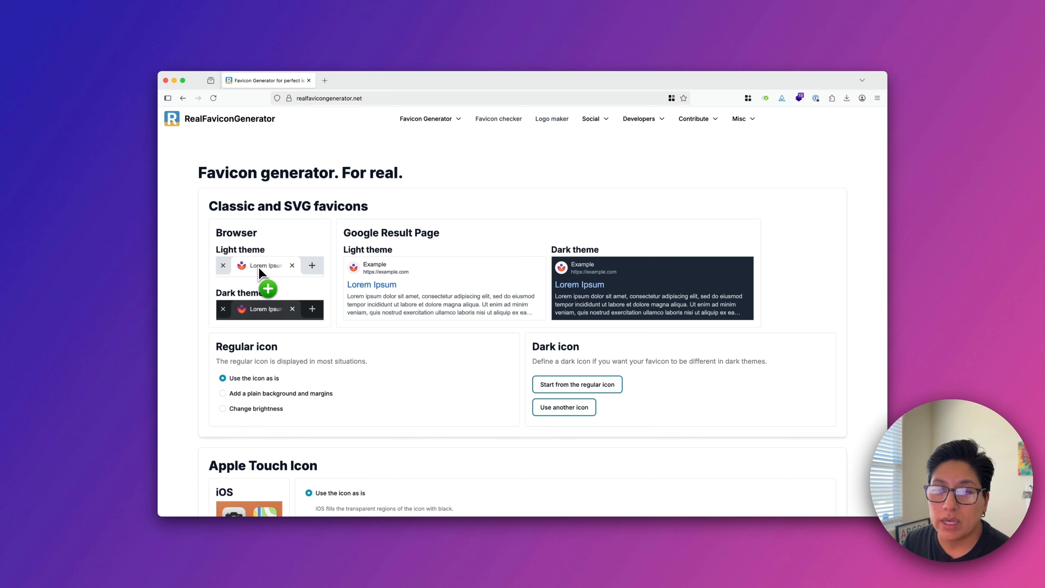
Step: Try the plain background and brightness options for the regular icon, and return it to using the icon as is
drag(236, 256, 279, 357)
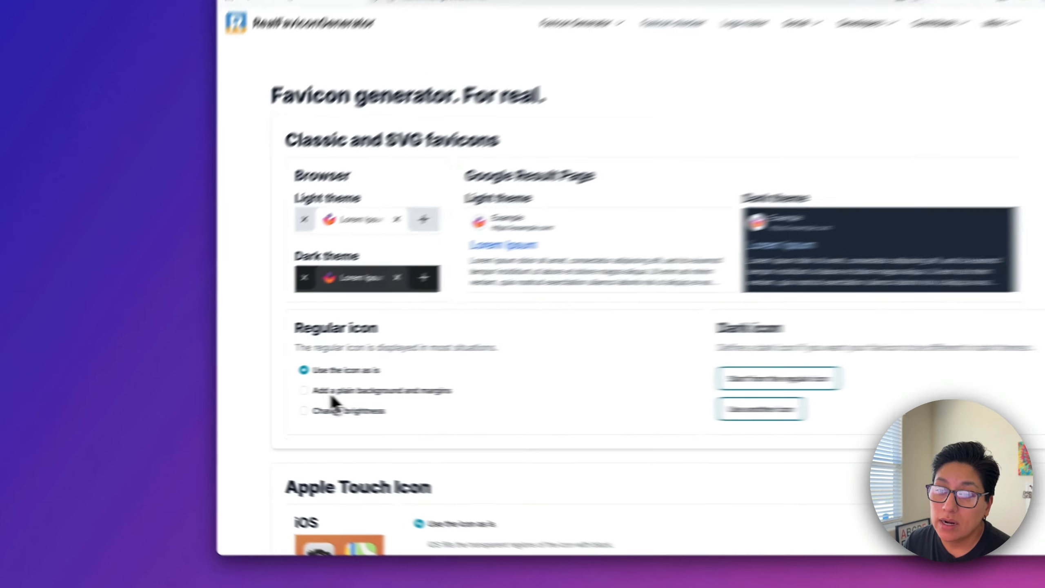
click(243, 394)
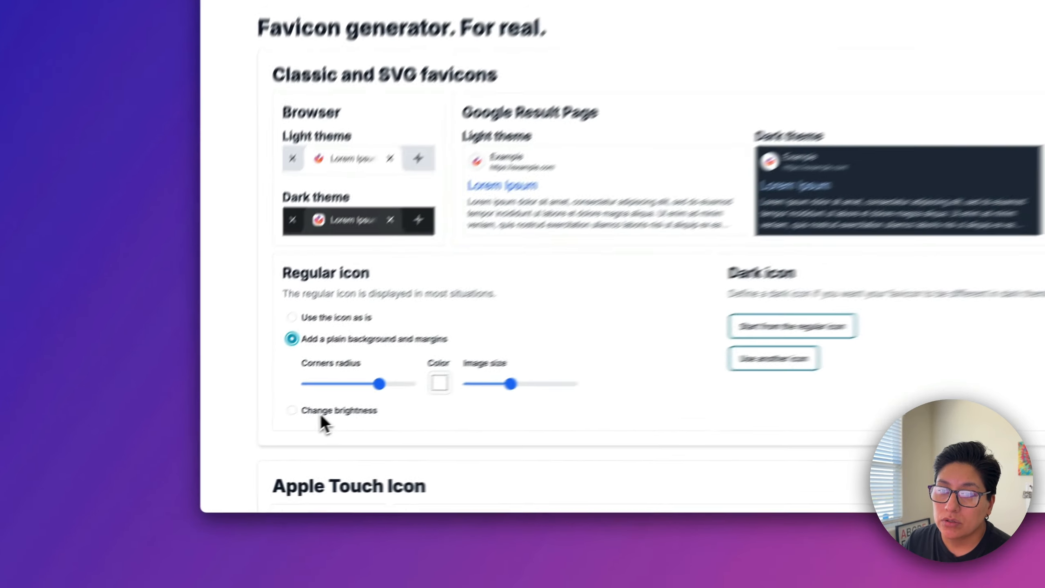
click(364, 468)
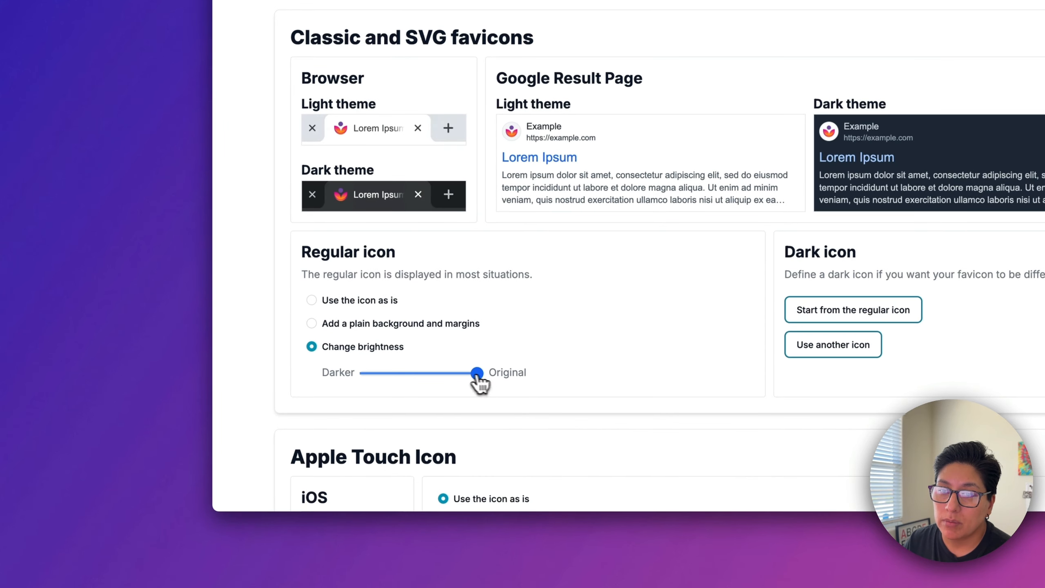
drag(477, 374, 499, 380)
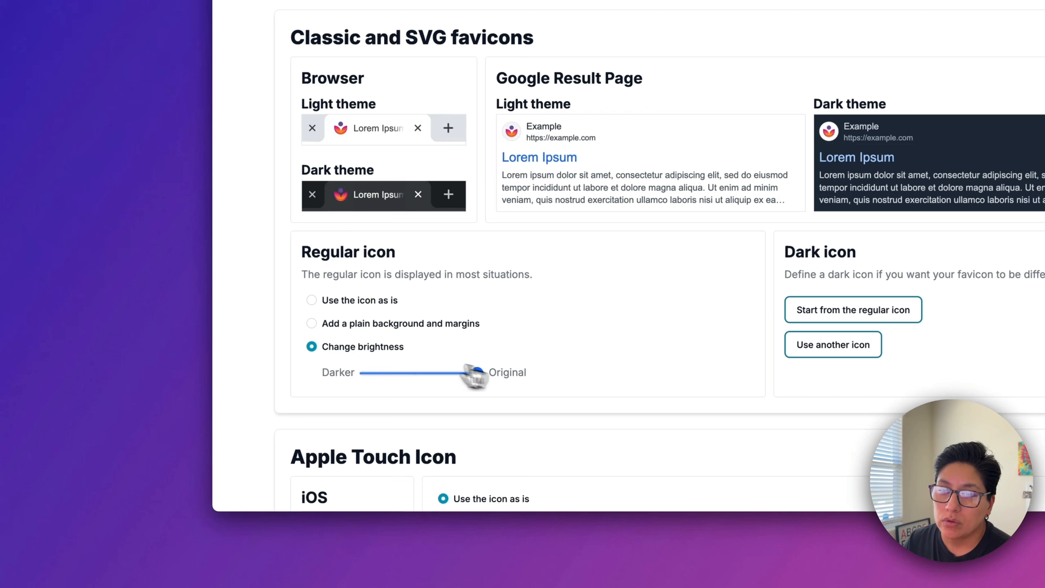
click(364, 300)
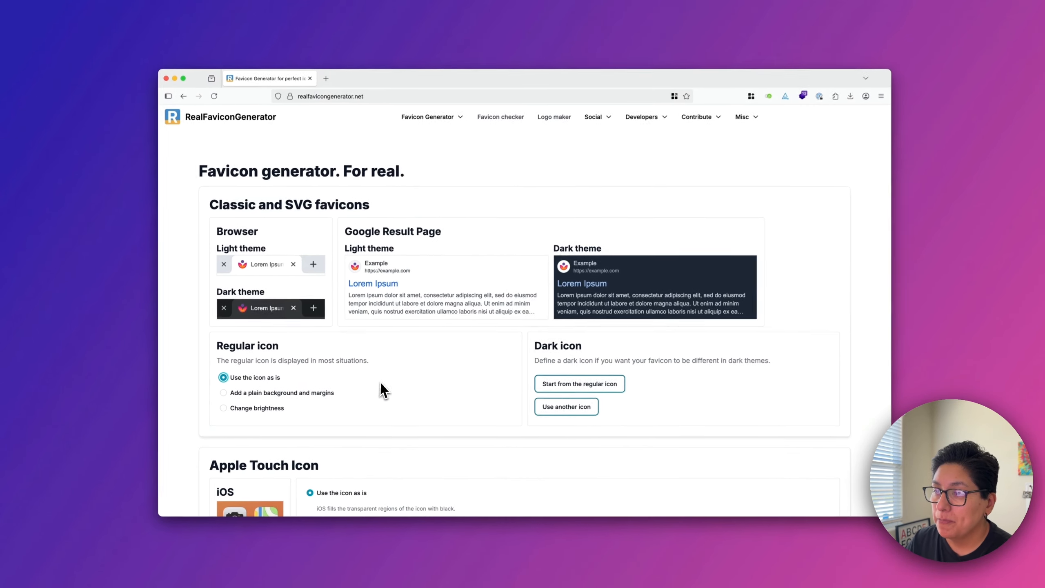
Step: Give the Apple touch icon a plain background with margins, set its image size slightly below midway, and select its app name
scroll(419, 393, down, 5)
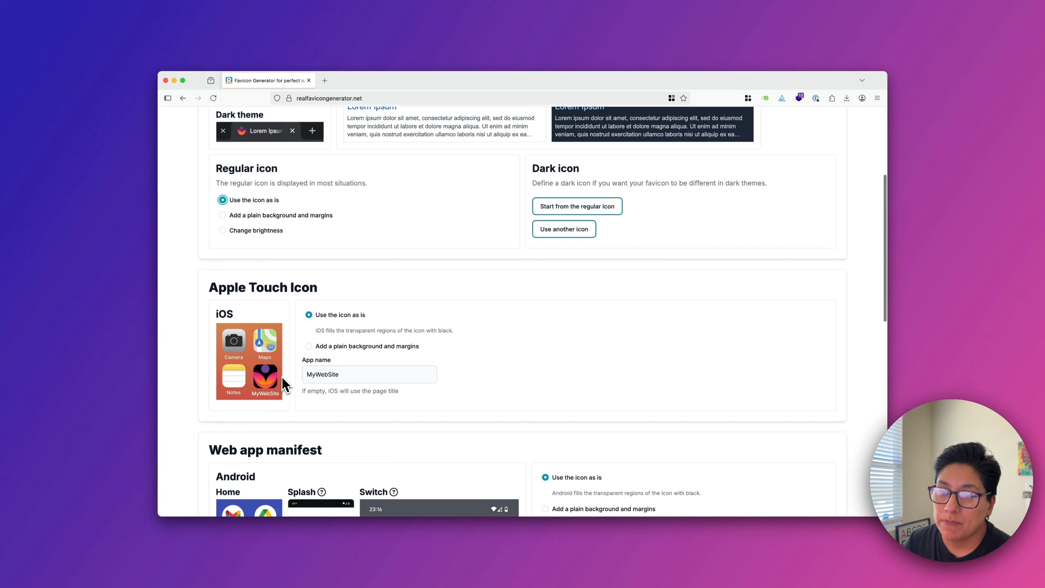
click(328, 348)
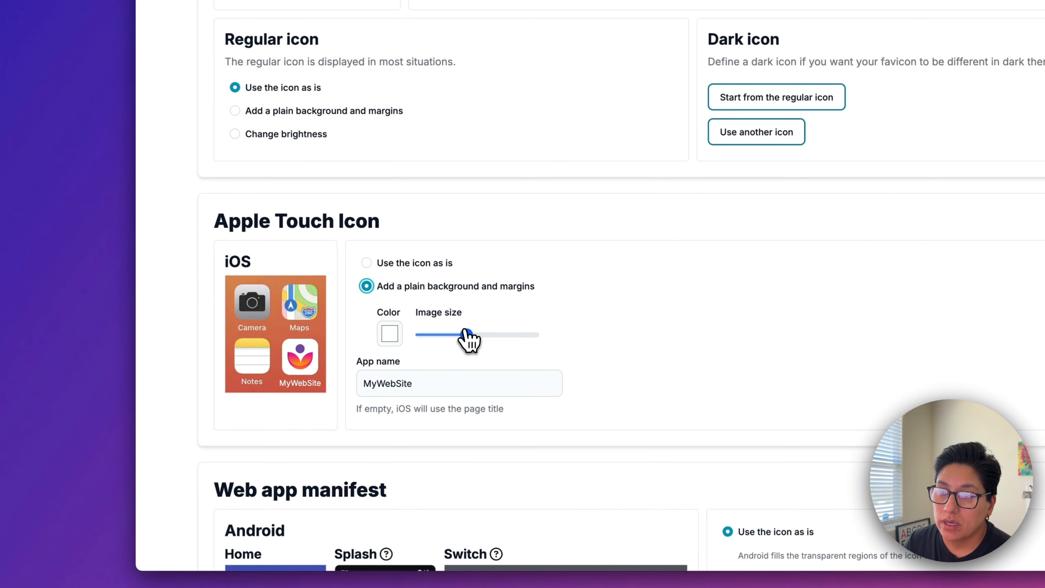
drag(457, 336, 536, 336)
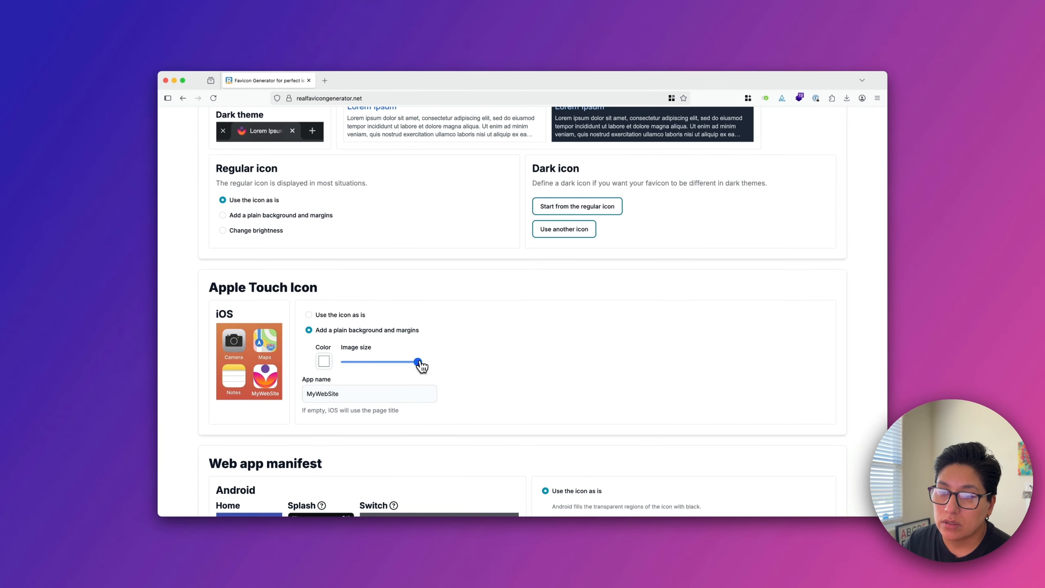
drag(419, 361, 390, 362)
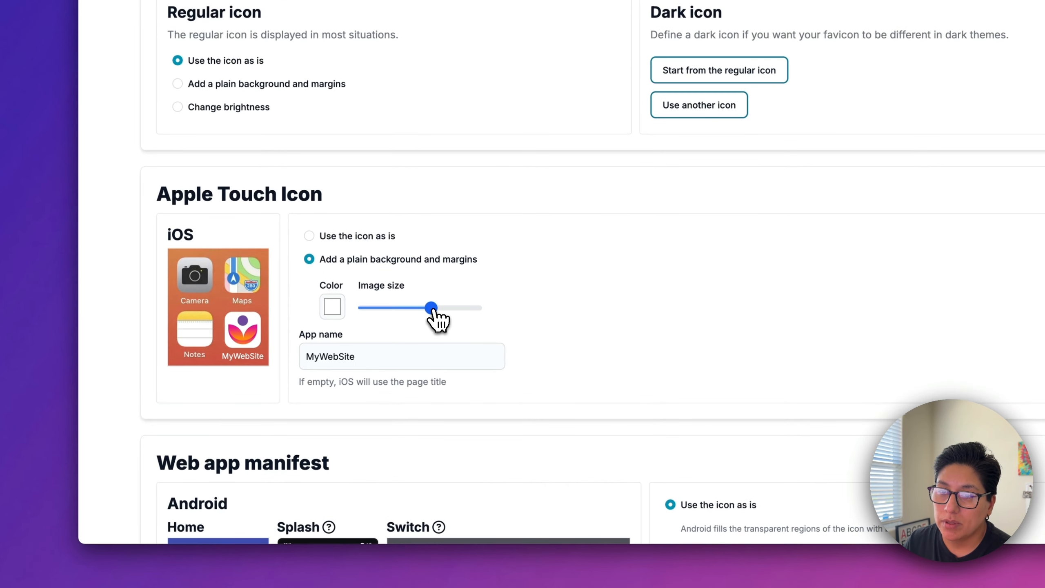
drag(429, 308, 409, 308)
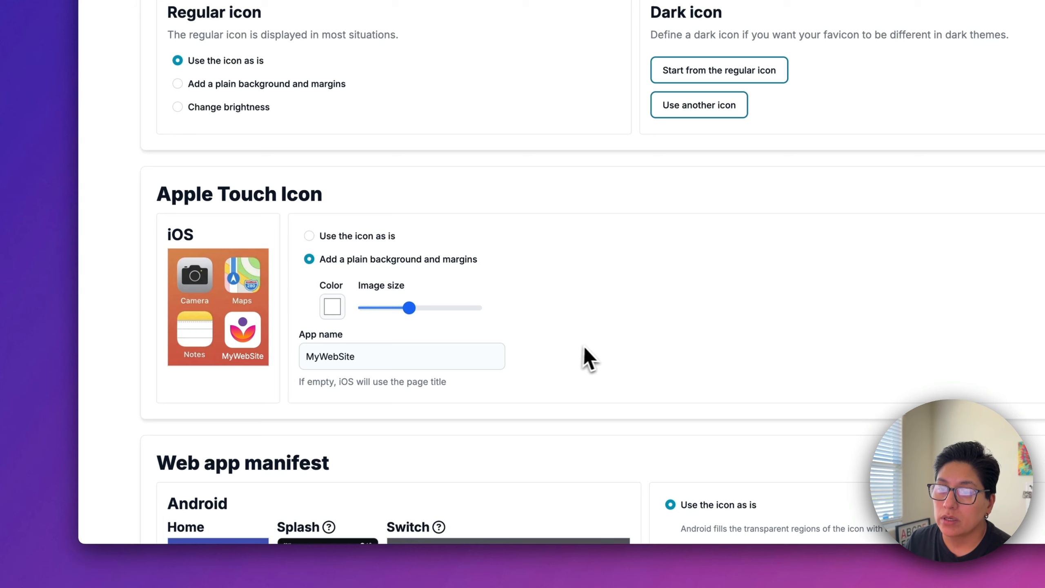
drag(368, 356, 293, 357)
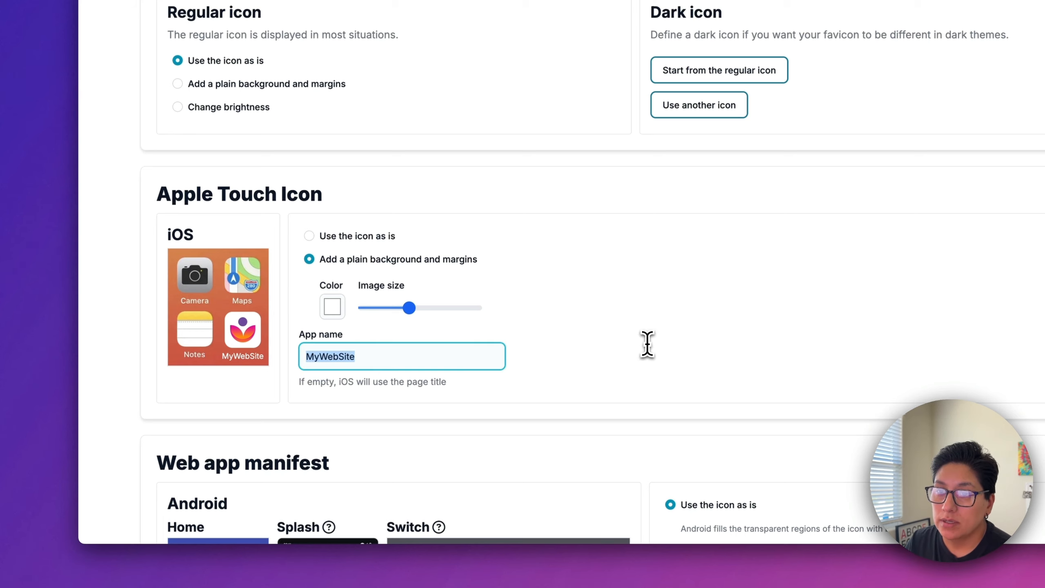
Step: Set the Apple touch icon's app name to Aven
key(super+space)
key(super+Tab)
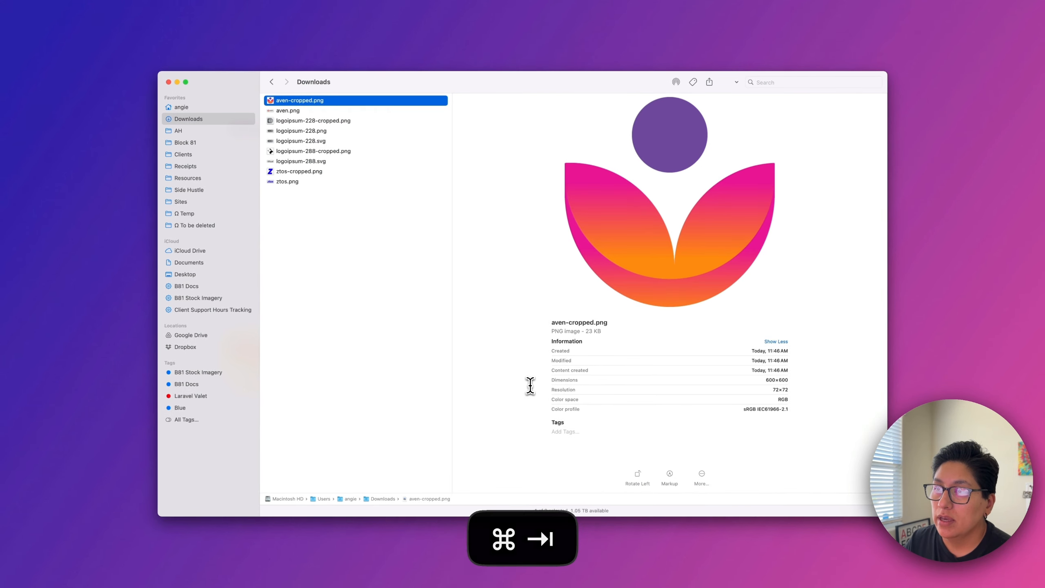
text(Aven)
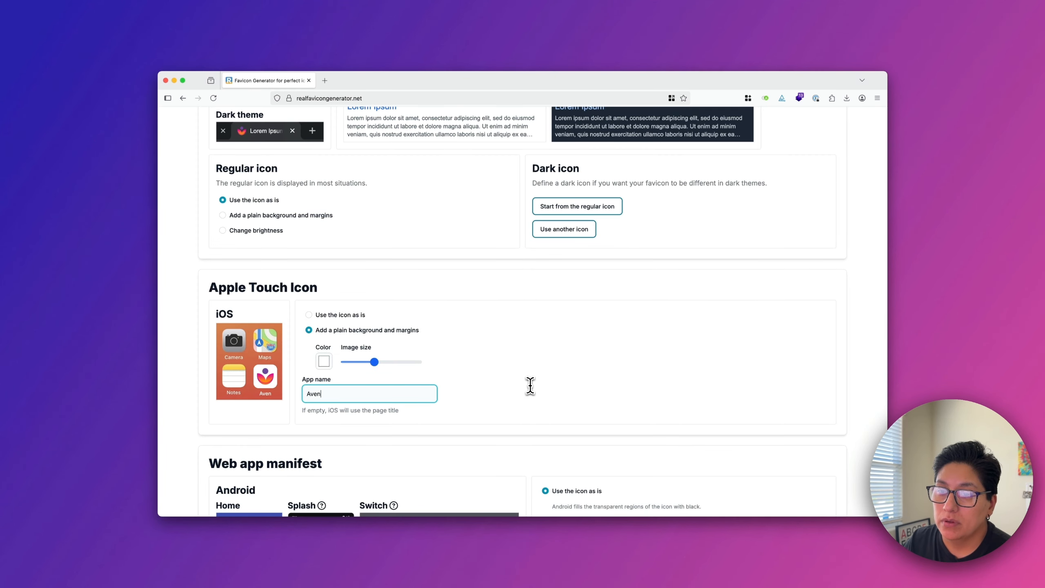
Step: Give the Android web app manifest icon a plain background with margins, and set both its name and short name to Aven
scroll(724, 401, down, 2)
scroll(734, 402, down, 5)
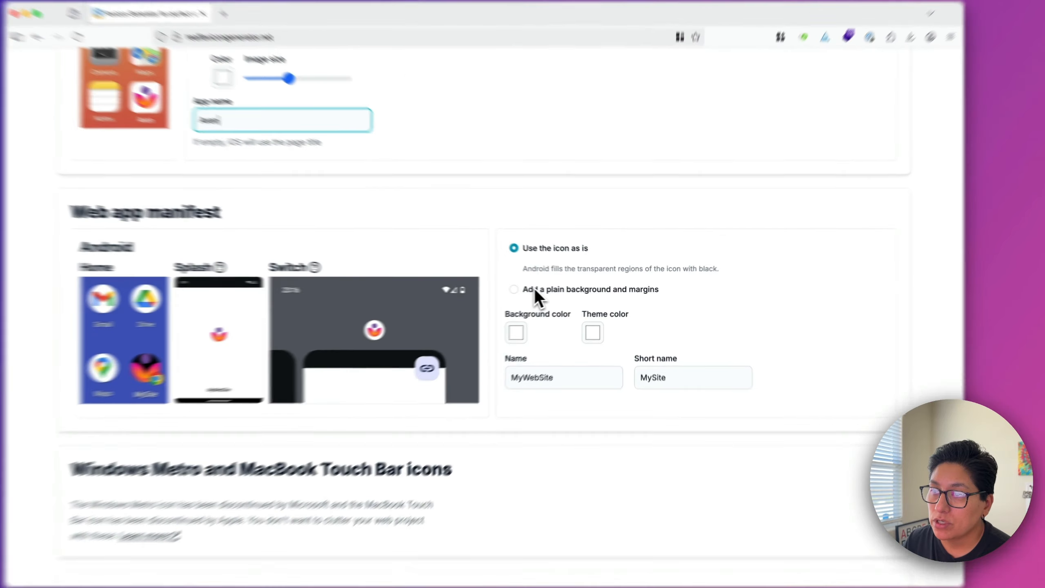
click(569, 290)
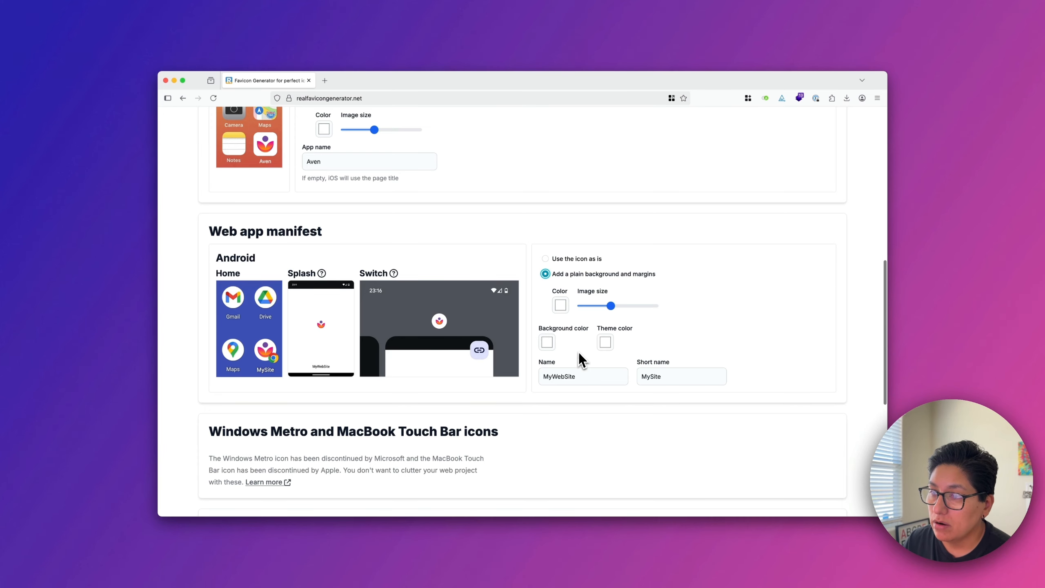
double_click(574, 377)
text(A)
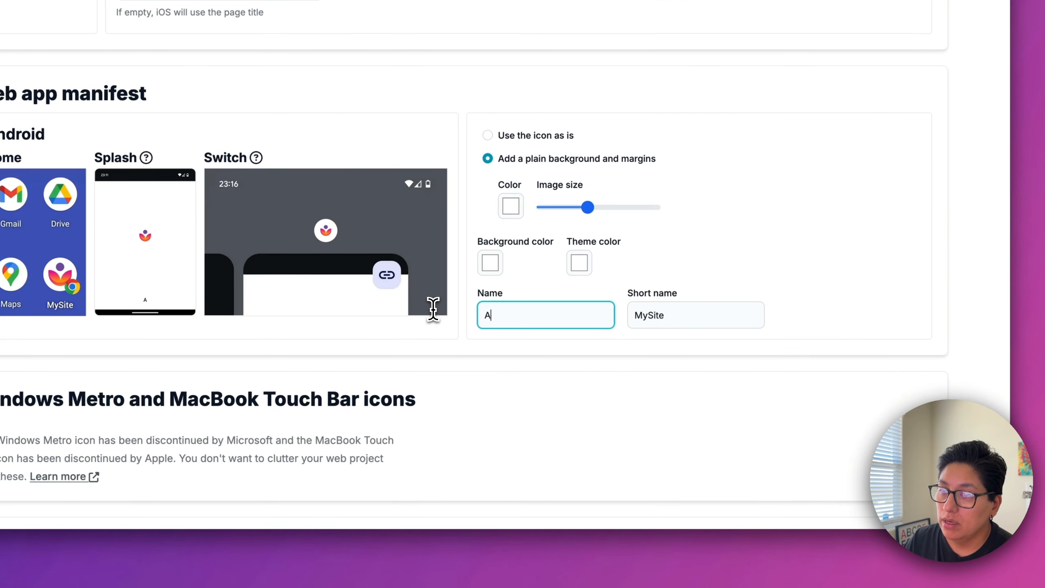
text(ven)
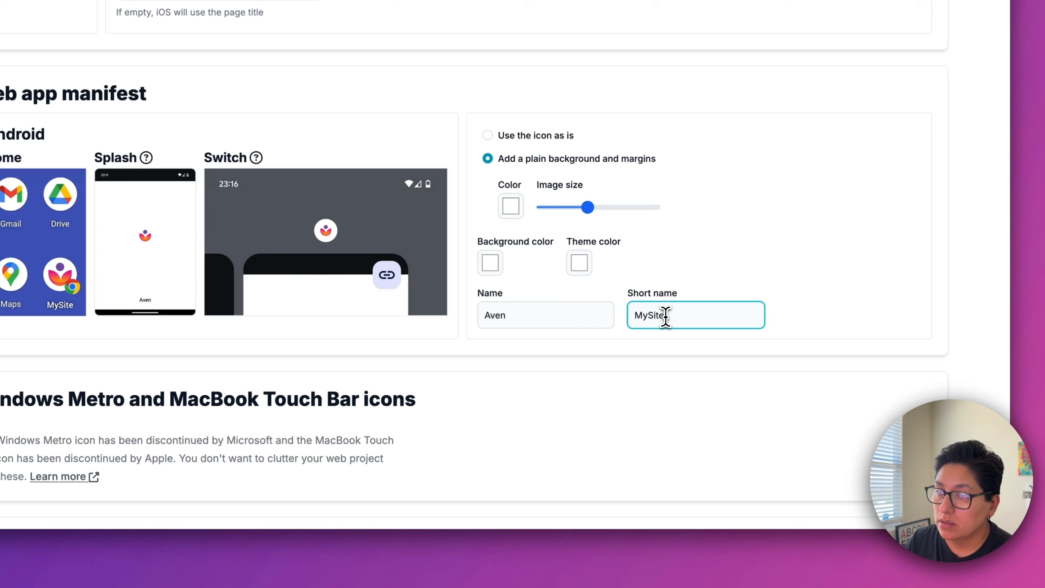
double_click(665, 316)
text(Aven)
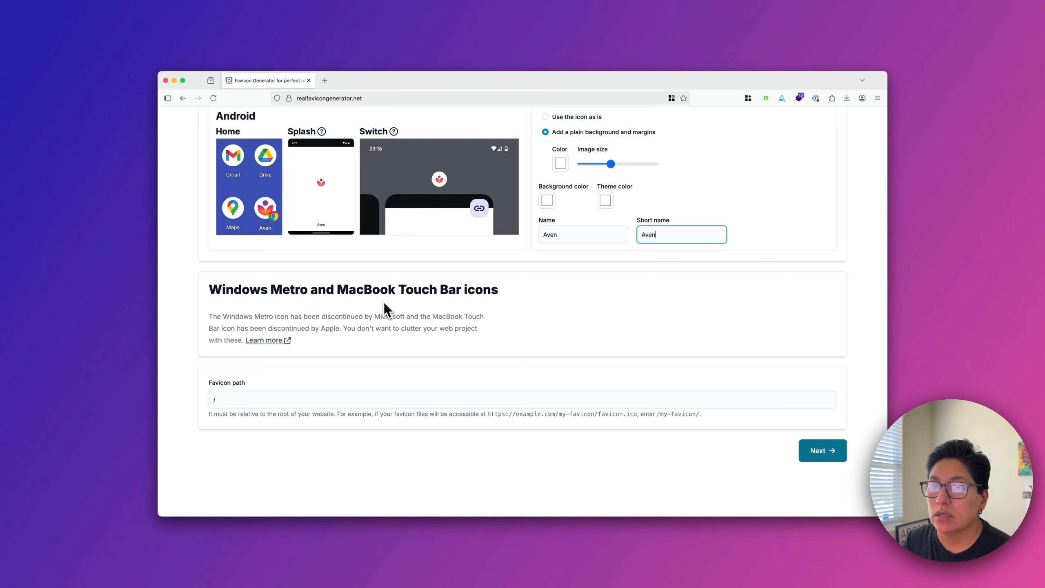
Step: Set the favicon path to /favicon and save the generated favicon package as favicon.zip in the Downloads folder
click(251, 400)
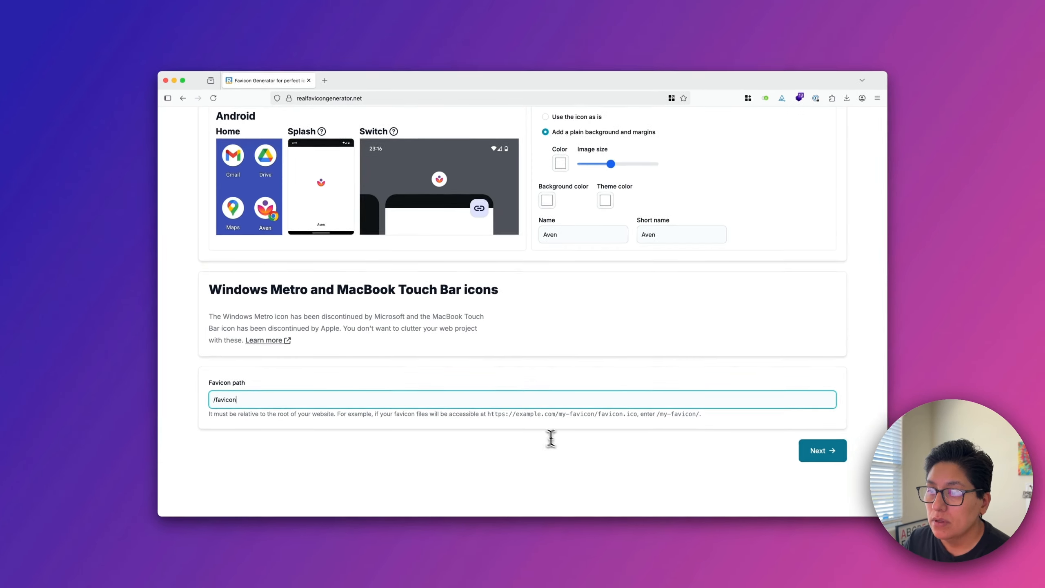
click(821, 449)
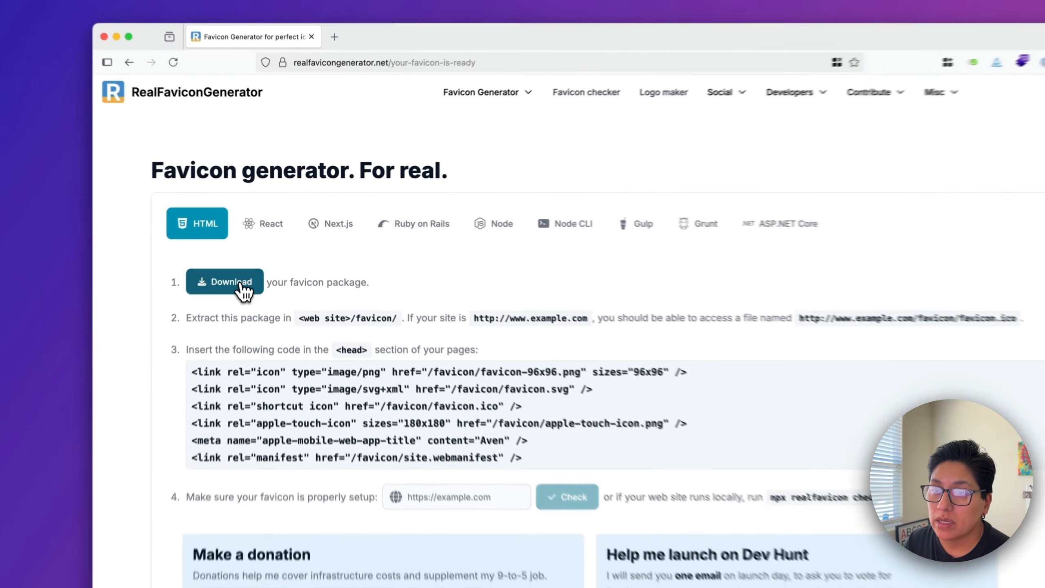
click(243, 290)
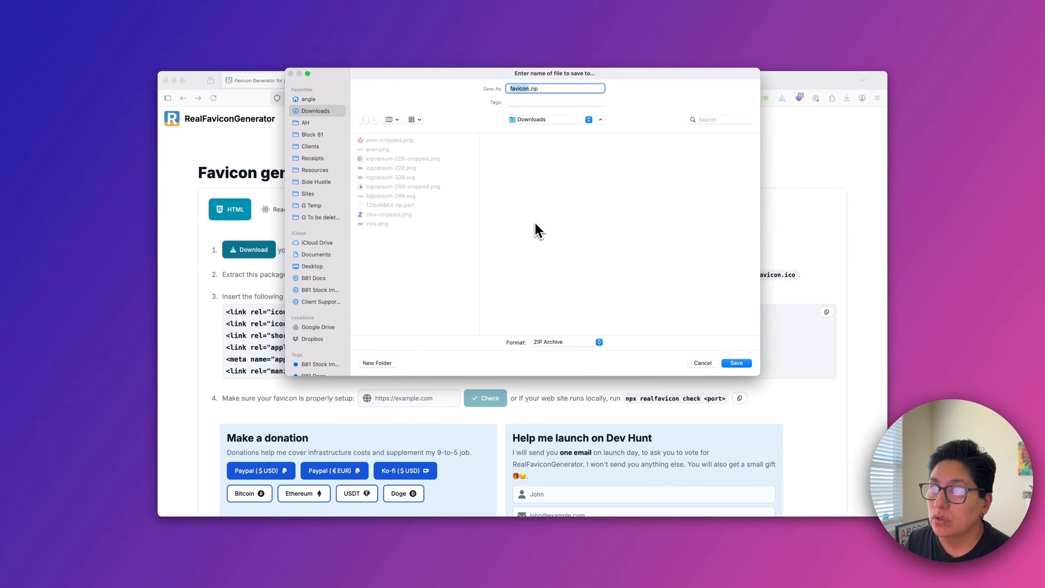
key(Return)
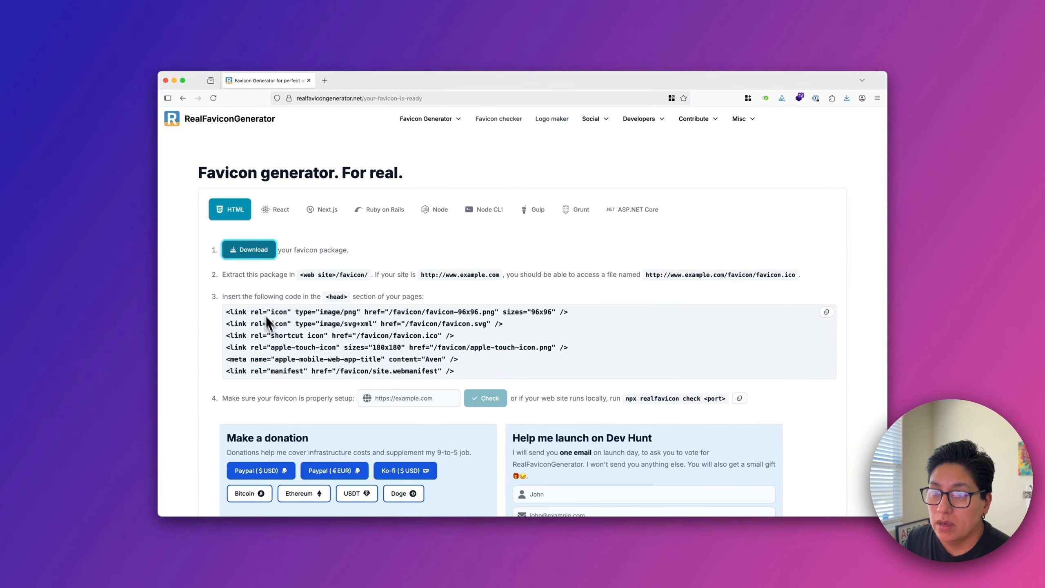
Step: Switch to Finder and open the demo-website folder from Downloads in VS Code
scroll(272, 325, down, 3)
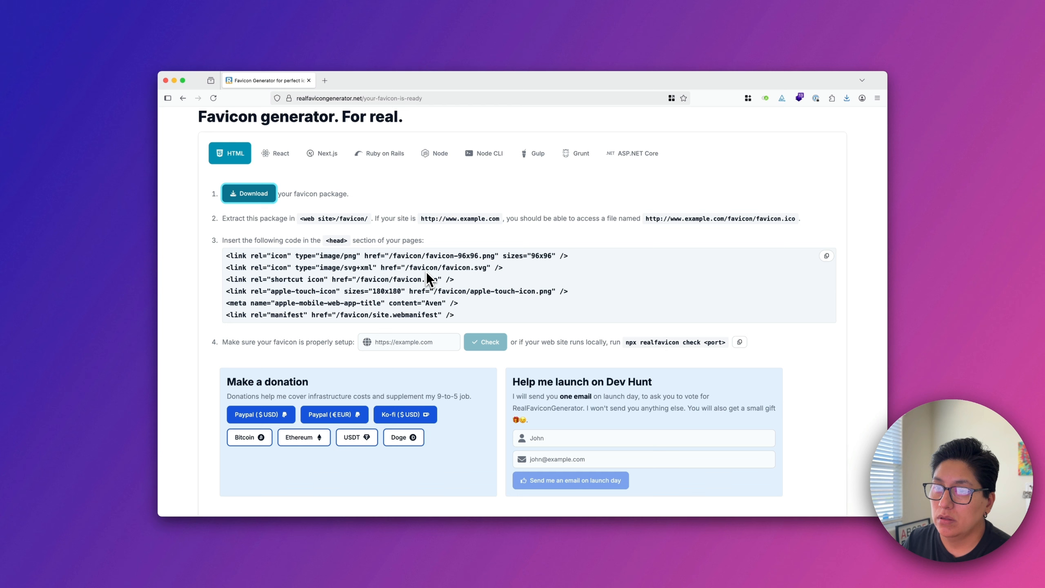
key(super+space)
text(f)
key(Return)
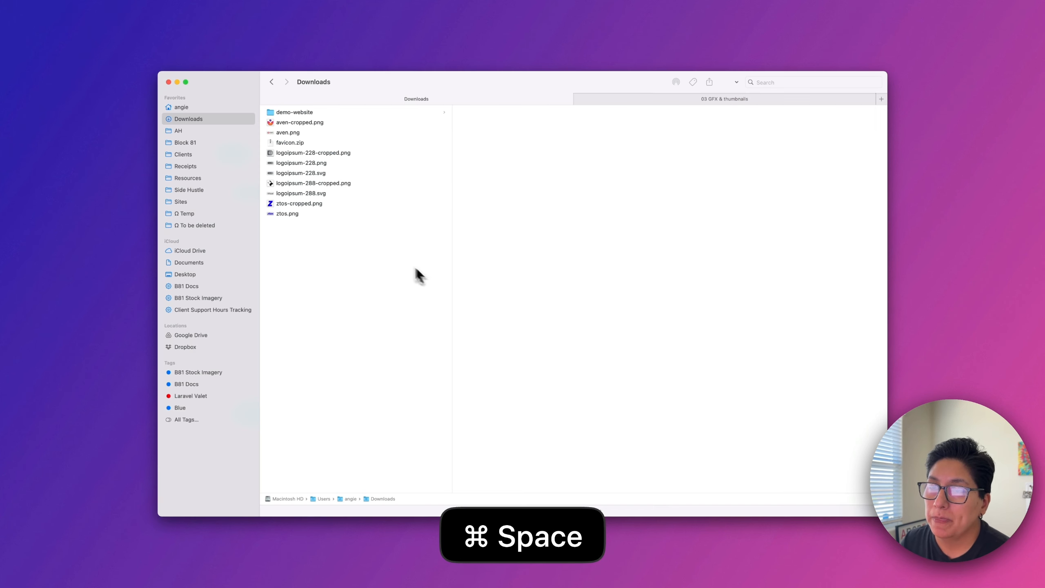
click(310, 113)
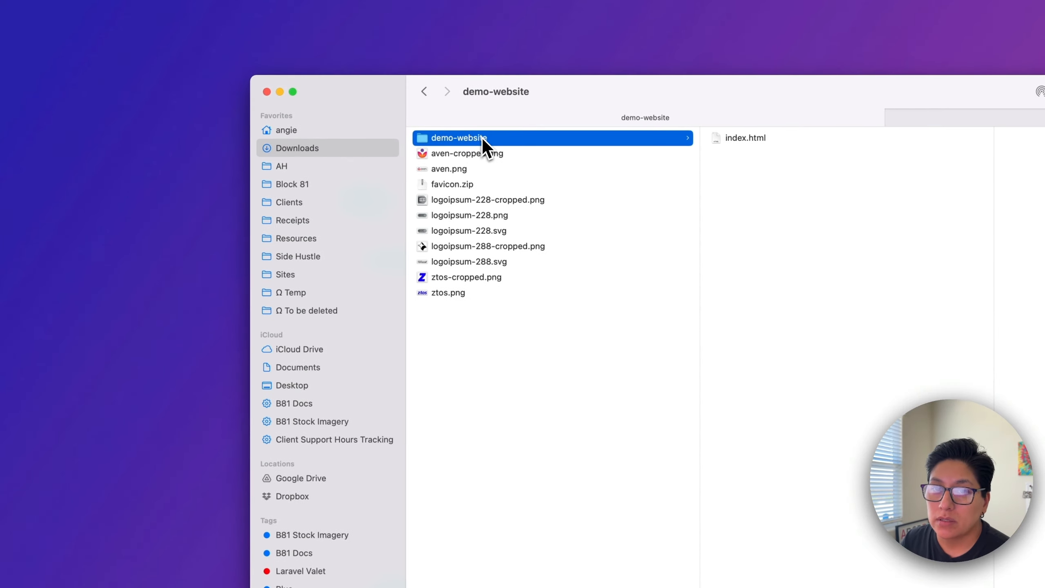
drag(482, 138, 6, 315)
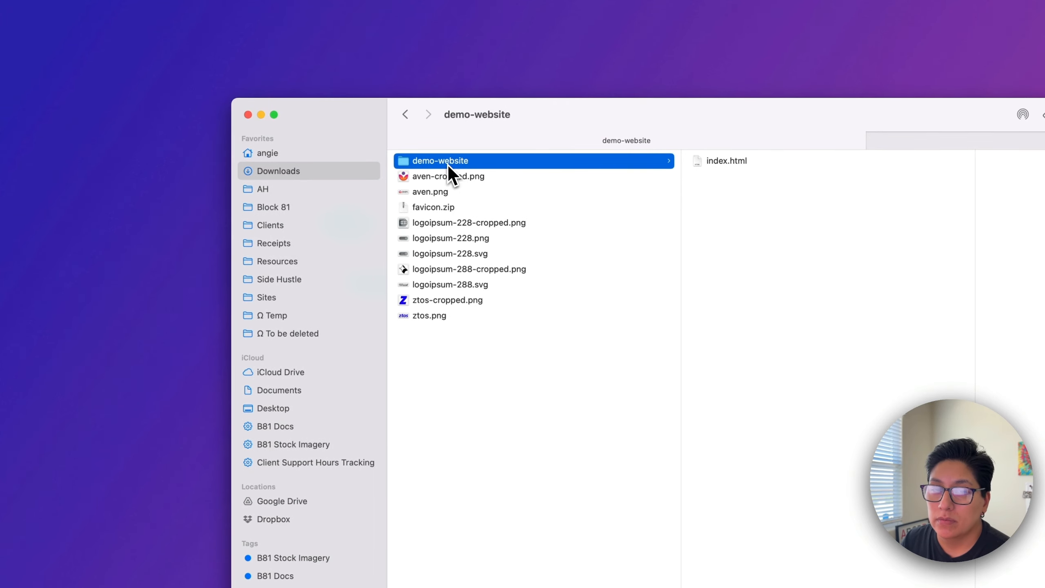
drag(448, 165, 4, 267)
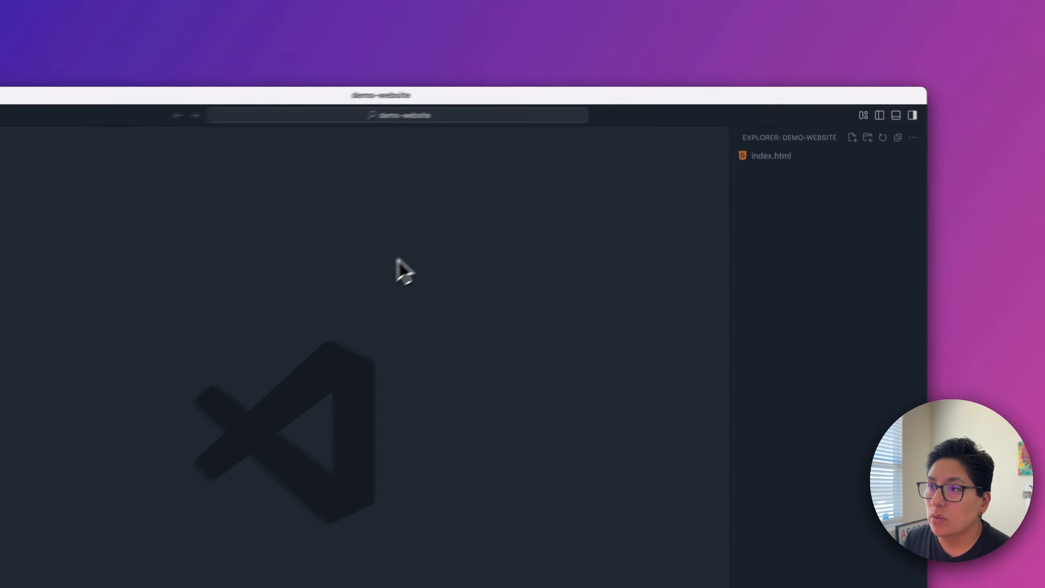
Step: Return to Finder, extract favicon.zip in Downloads and move the extracted favicon folder into the demo-website folder
key(super+Tab)
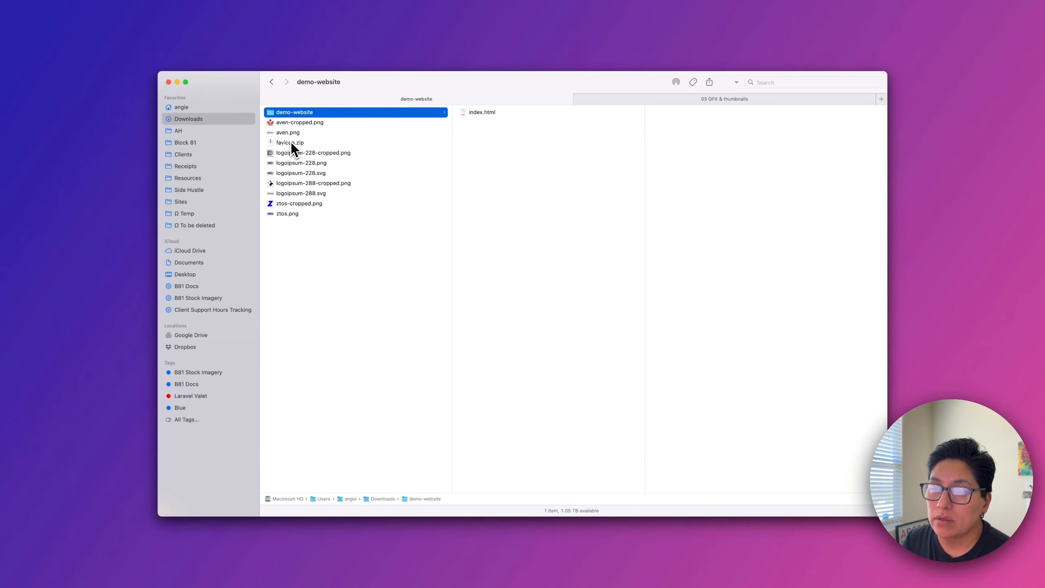
click(290, 143)
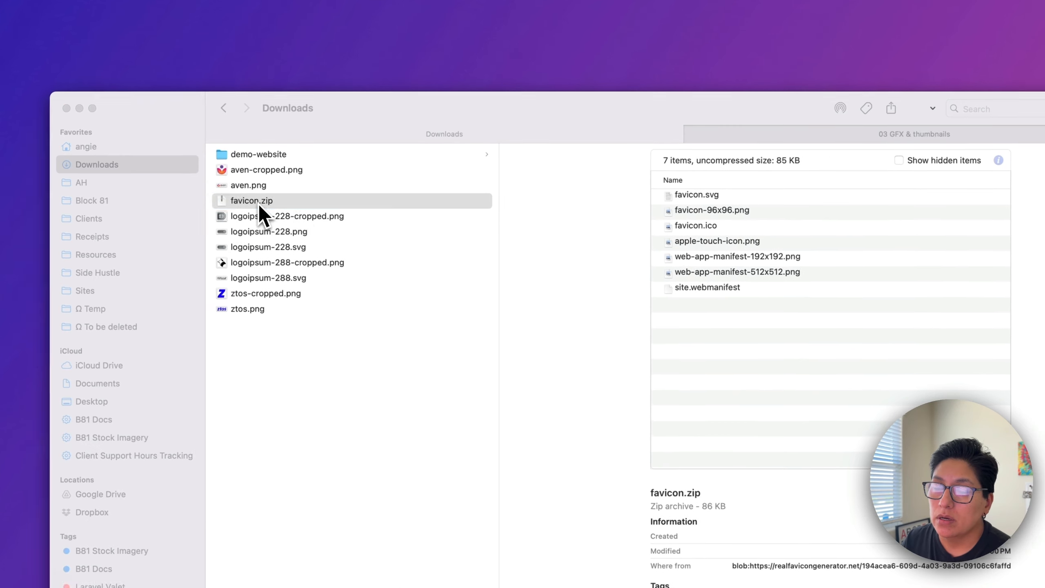
double_click(346, 201)
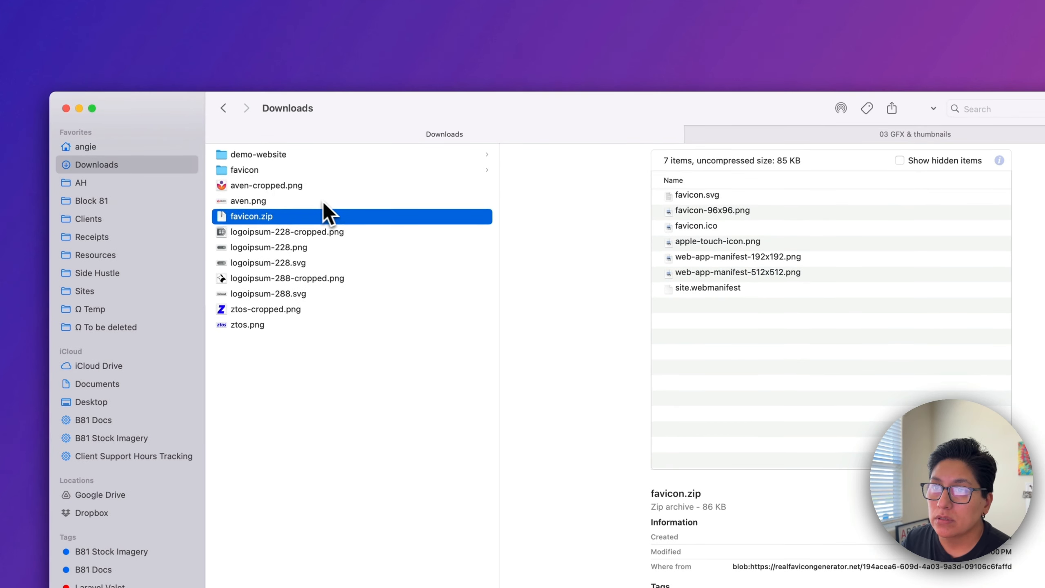
click(249, 169)
drag(243, 174, 272, 156)
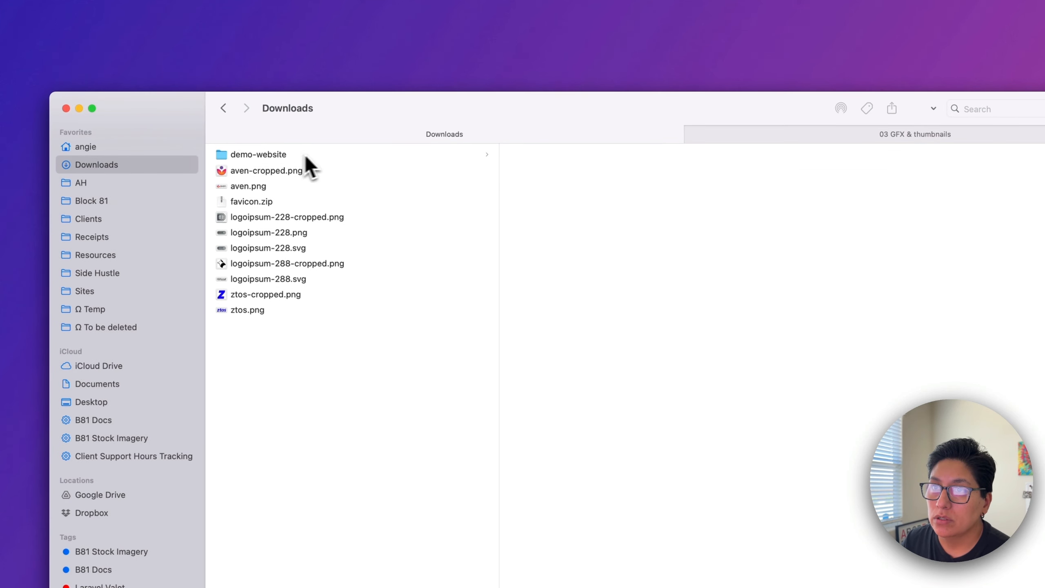
Step: Switch to VS Code, open index.html from the demo-website project and review its head section
key(super+Tab)
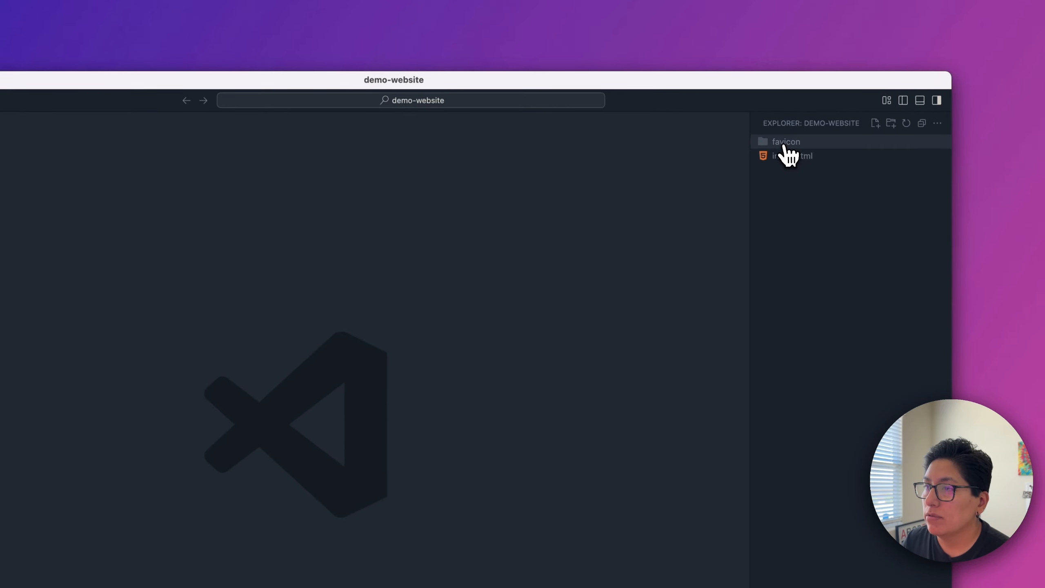
click(794, 160)
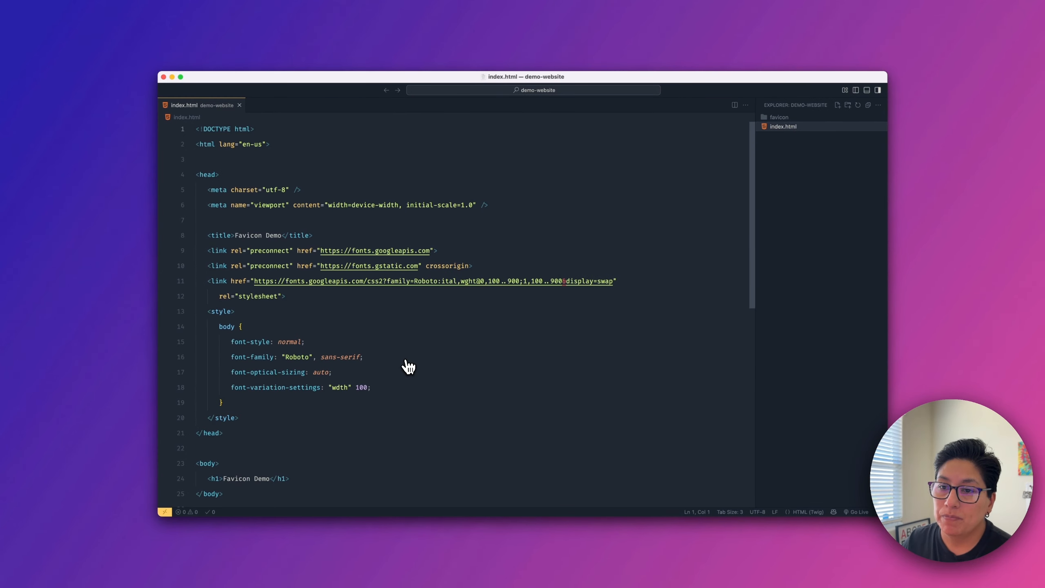
drag(219, 174, 211, 251)
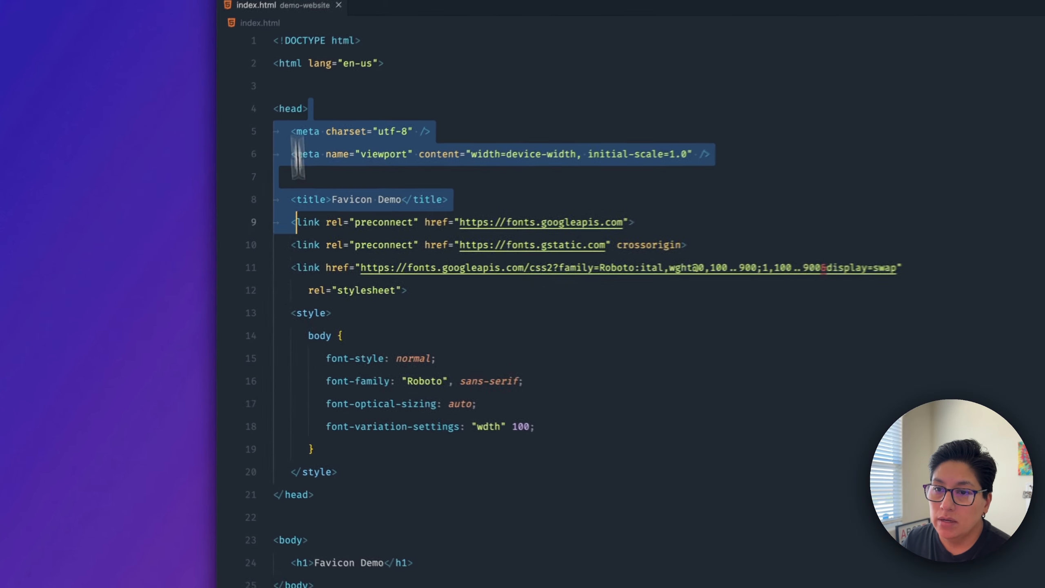
drag(297, 158, 329, 492)
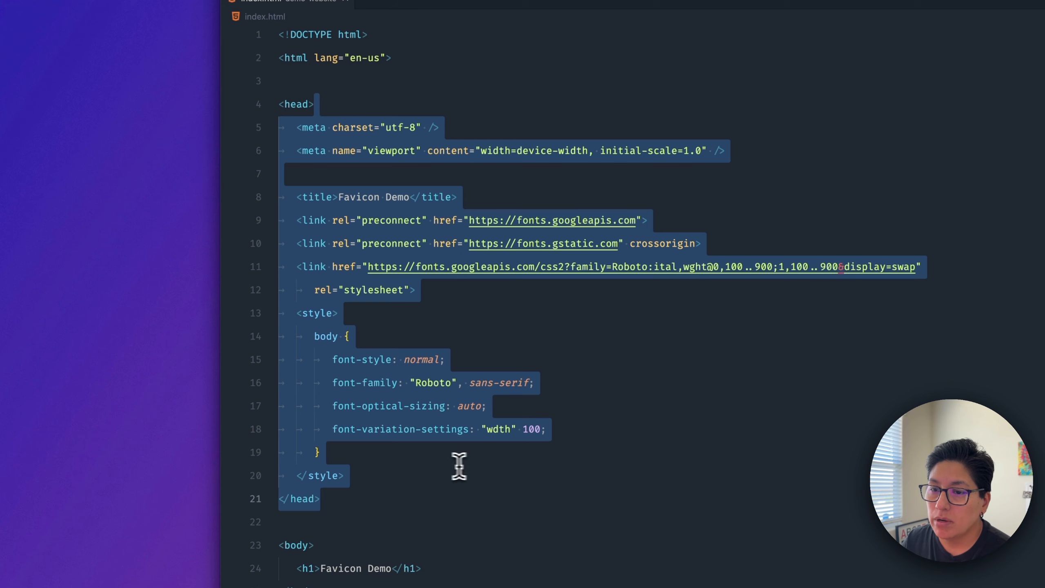
click(443, 466)
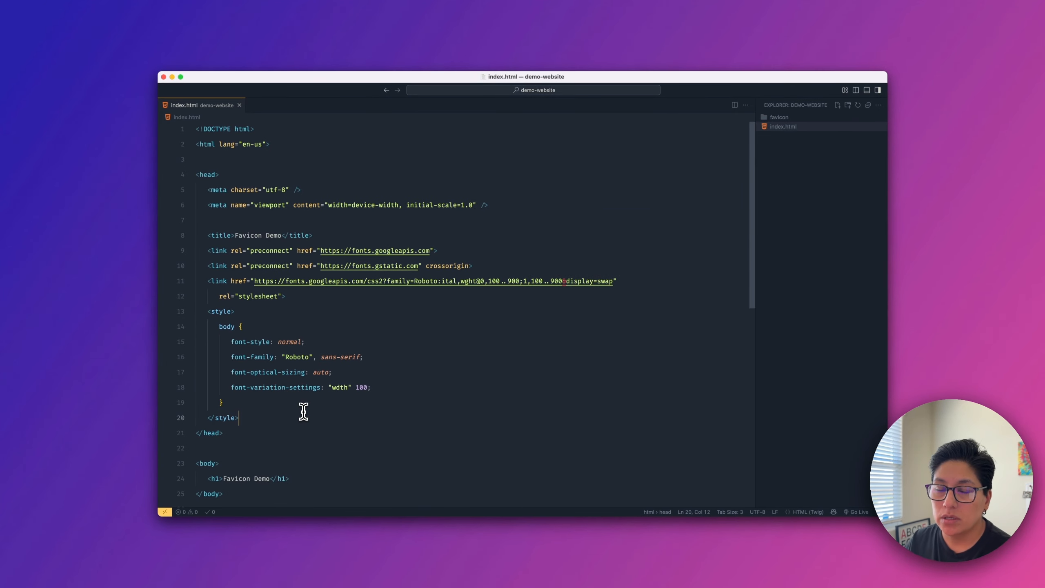
Step: Insert two blank lines after the fonts.gstatic.com preconnect link in the head of index.html, and place the cursor on the second
scroll(303, 412, down, 2)
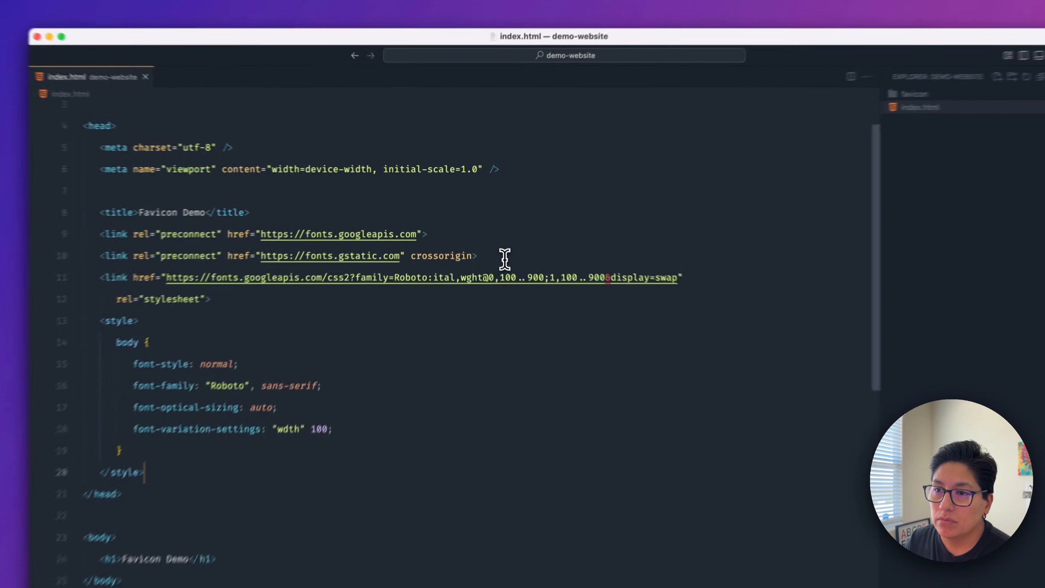
click(505, 259)
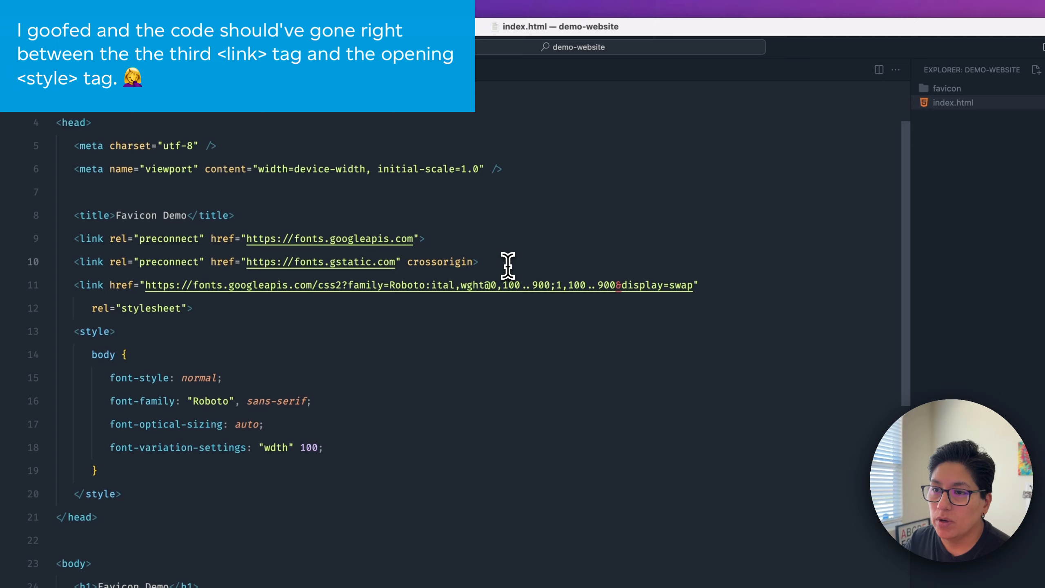
key(Return)
key(Return)
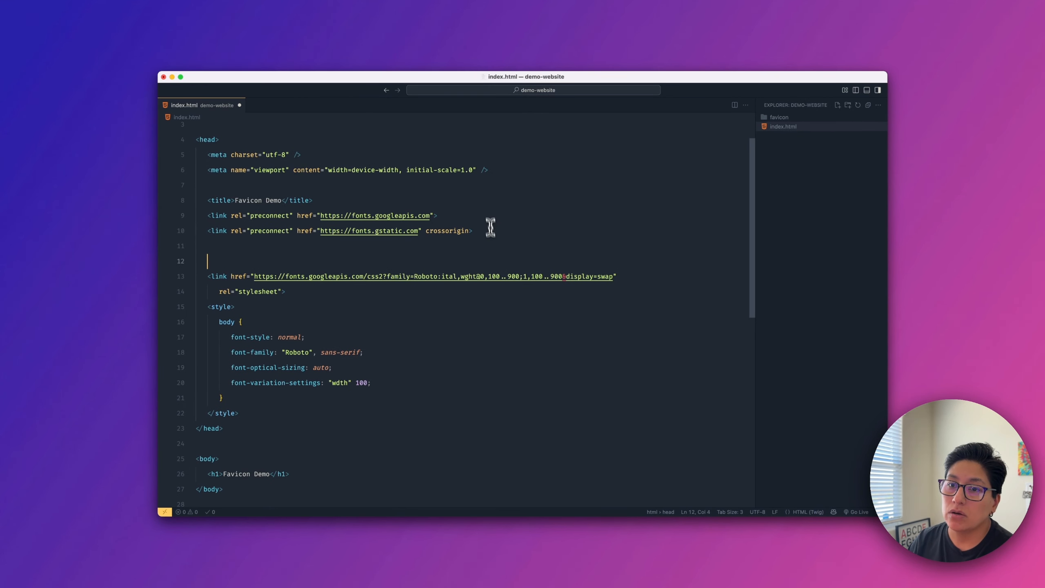
click(325, 201)
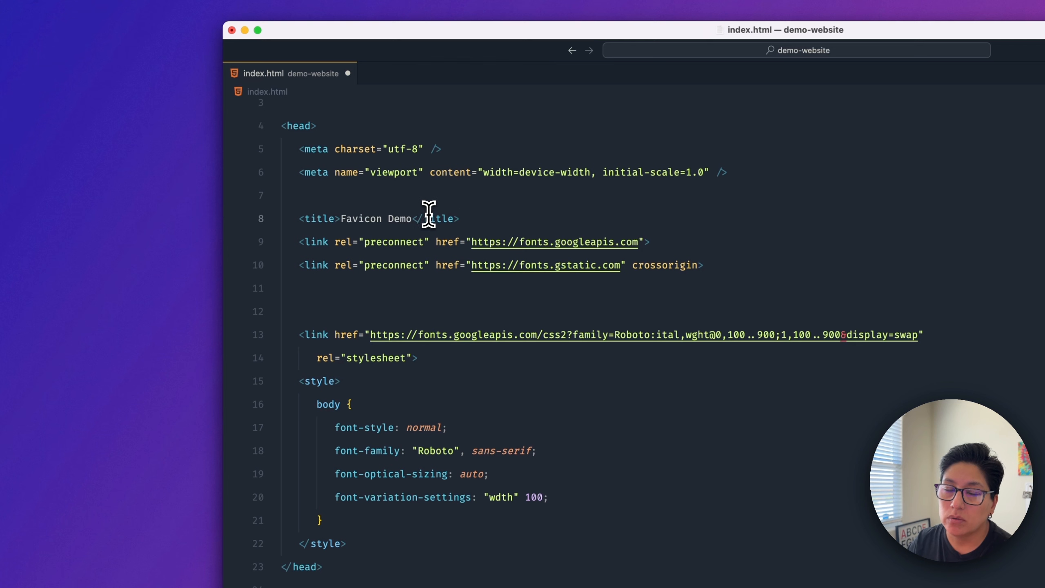
click(336, 312)
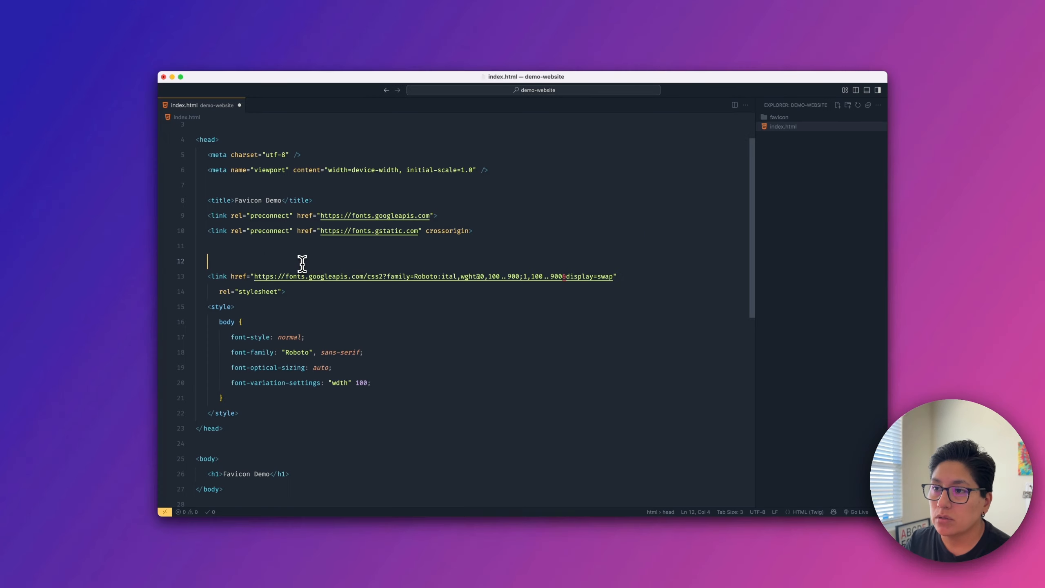
Step: Copy the HTML favicon code from RealFaviconGenerator in Firefox and paste it at the blank line in index.html in VS Code
key(super+space)
text(fi)
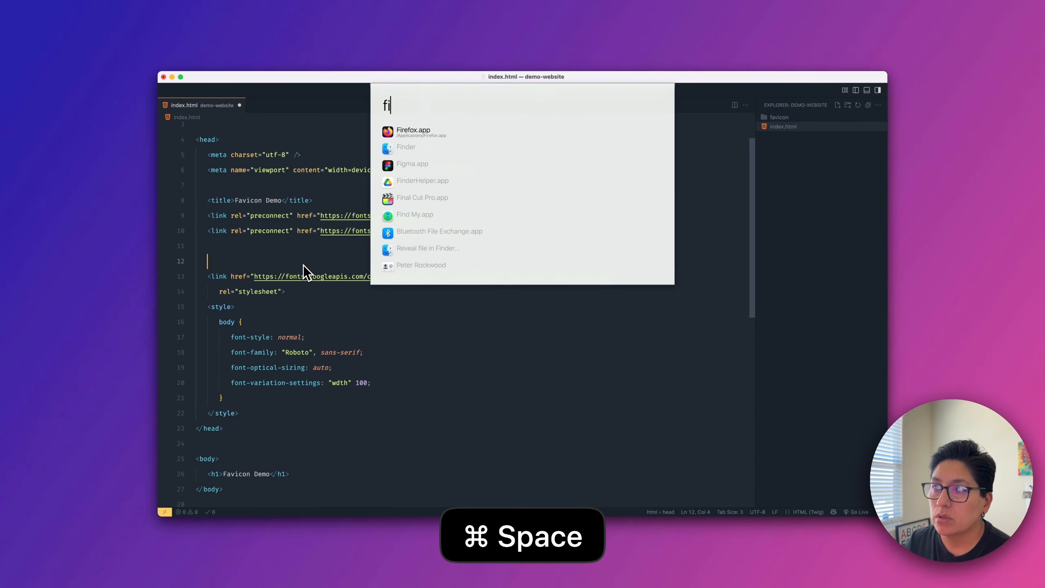
key(Return)
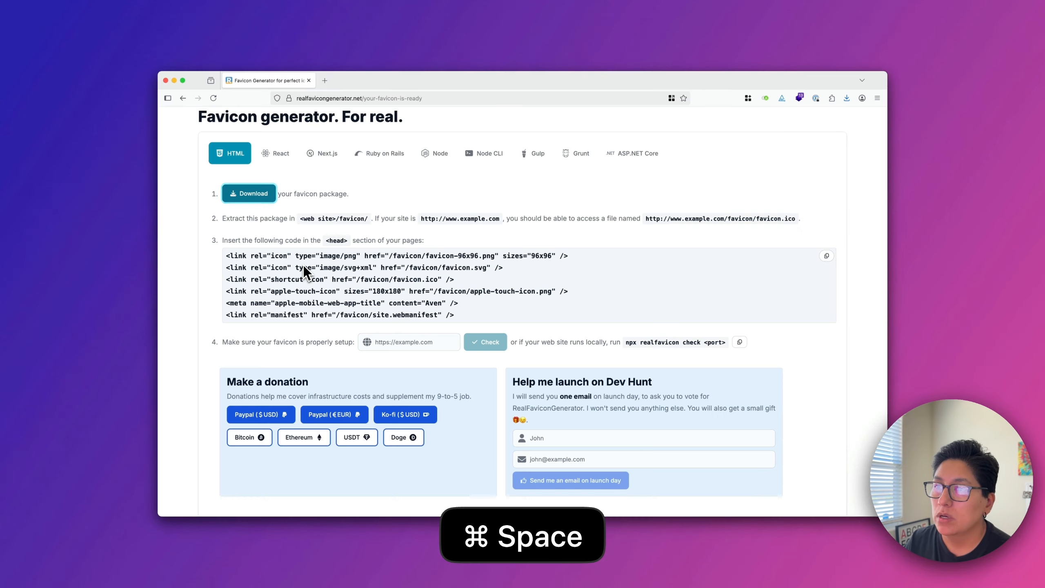
click(826, 255)
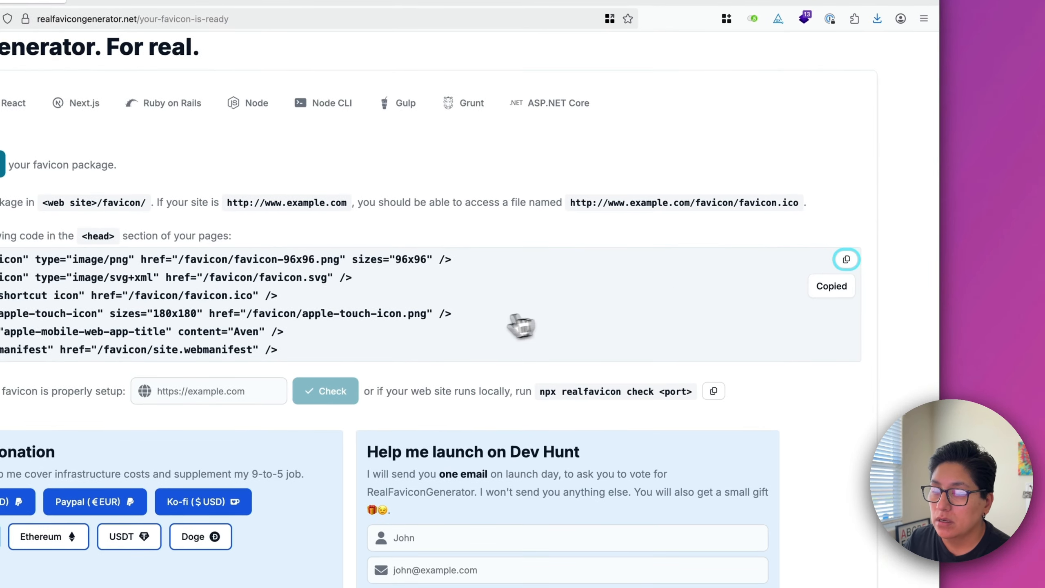
key(super+Tab)
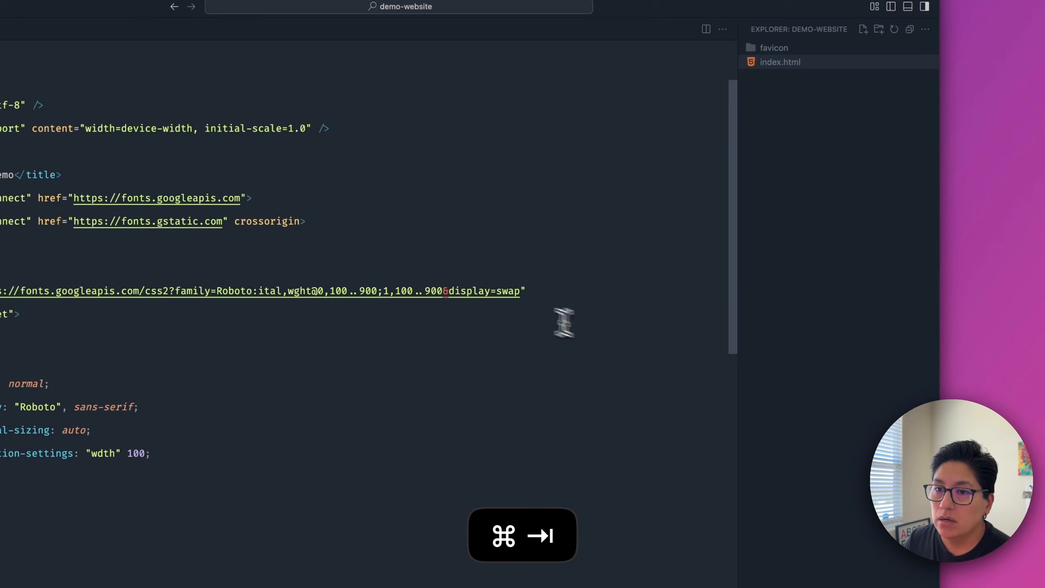
key(super+v)
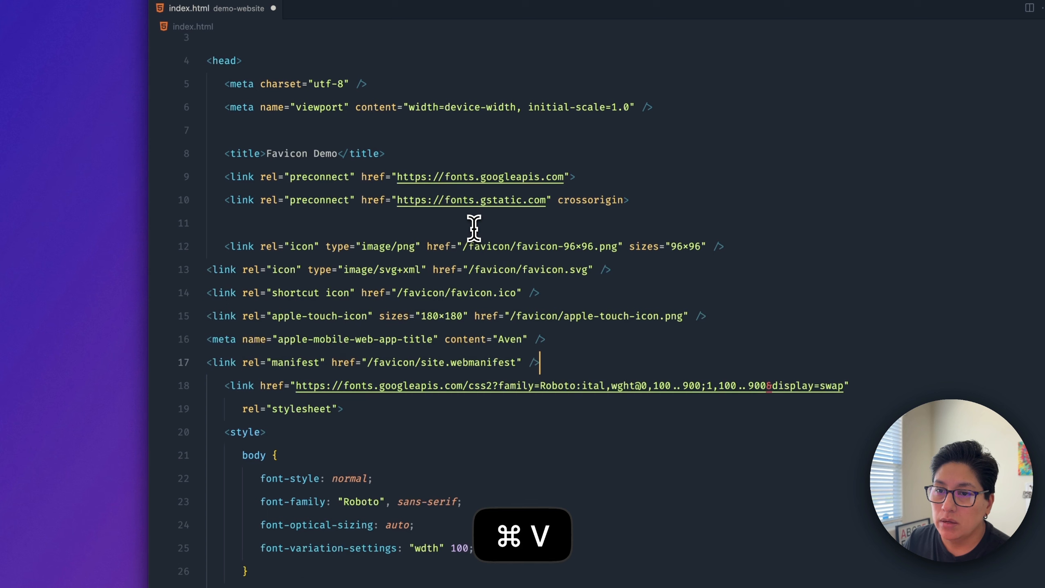
Step: Indent the pasted favicon lines 13 to 17 to match line 12, add a blank line after the manifest link, and save index.html
shift+super+click(272, 269)
key(super+bracketright)
key(Right)
key(Return)
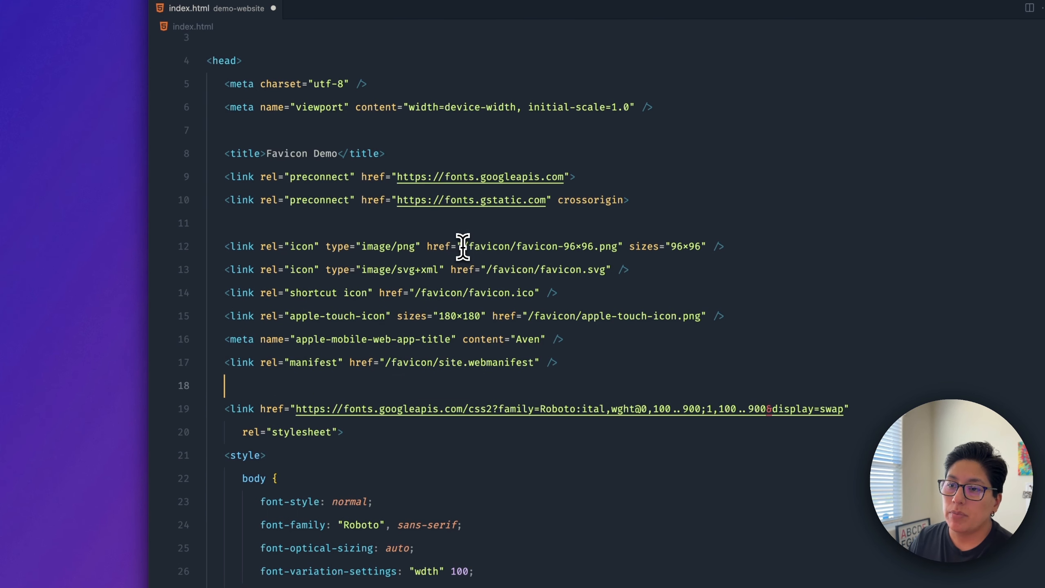
drag(462, 246, 605, 247)
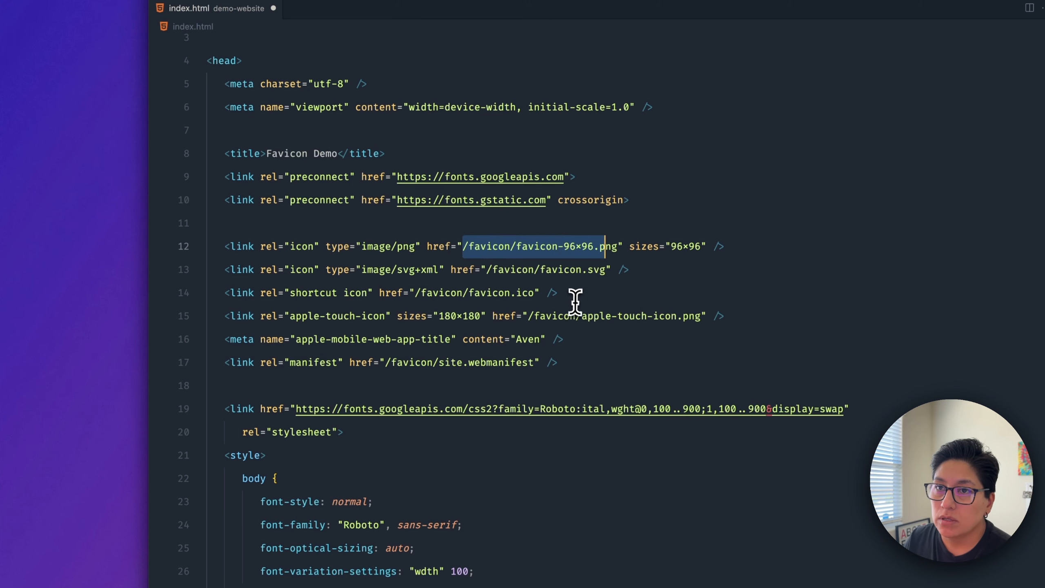
key(super+s)
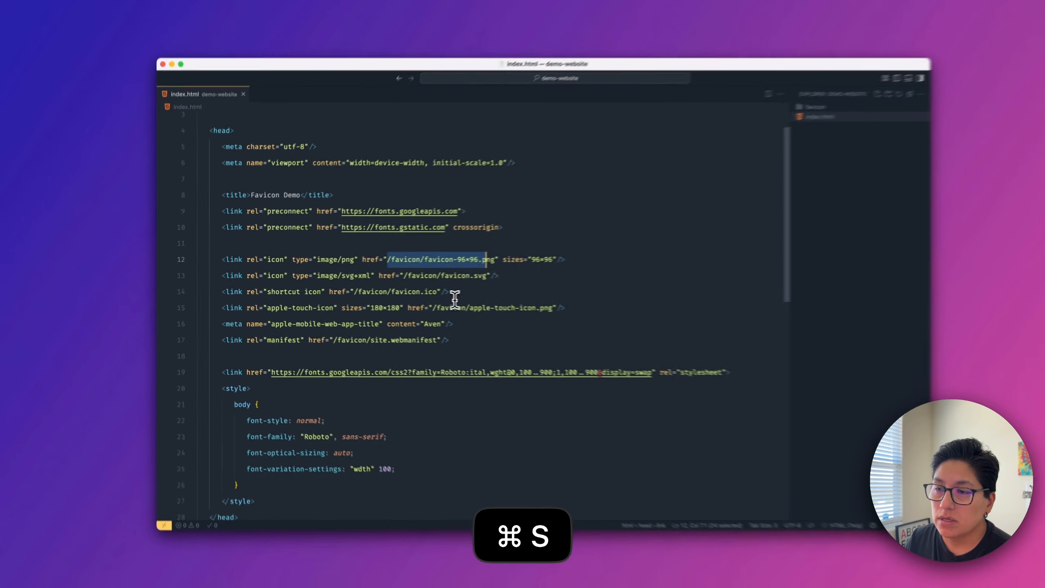
Step: Start Live Server for the demo website, check the favicon on the Favicon Demo page in Firefox, and return to VS Code
key(super+Tab)
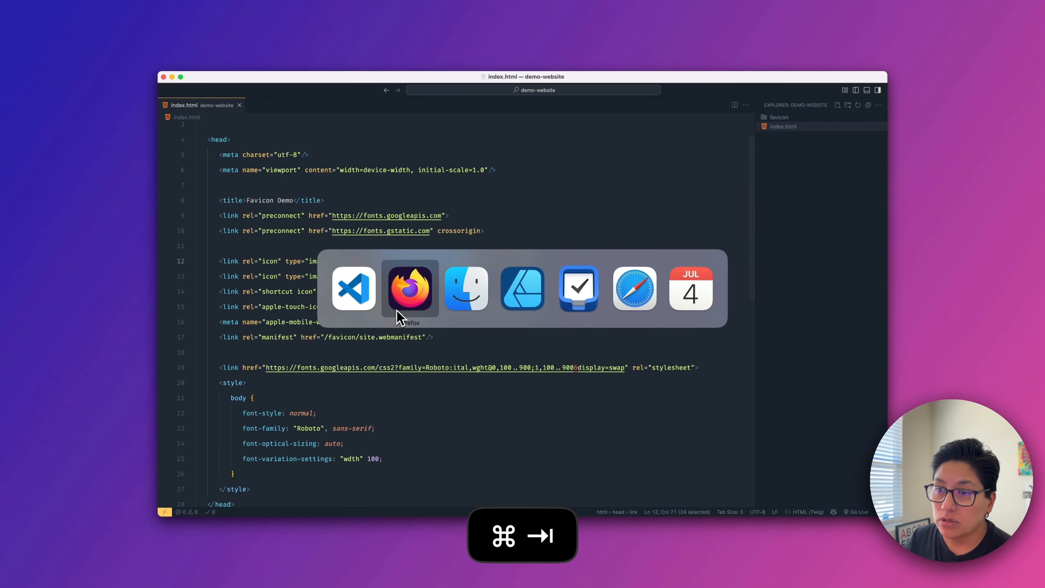
key(super+Tab)
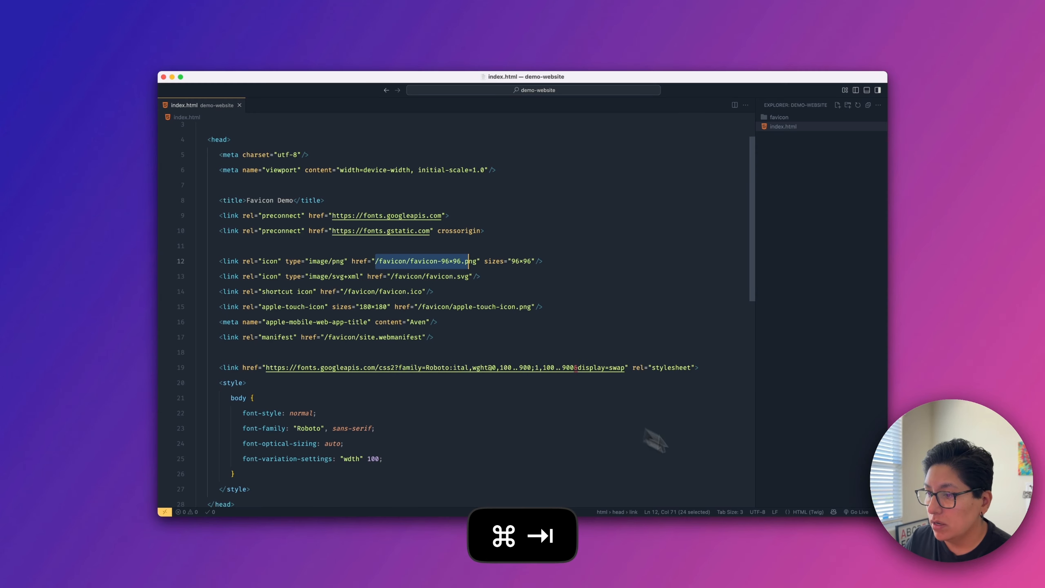
click(856, 511)
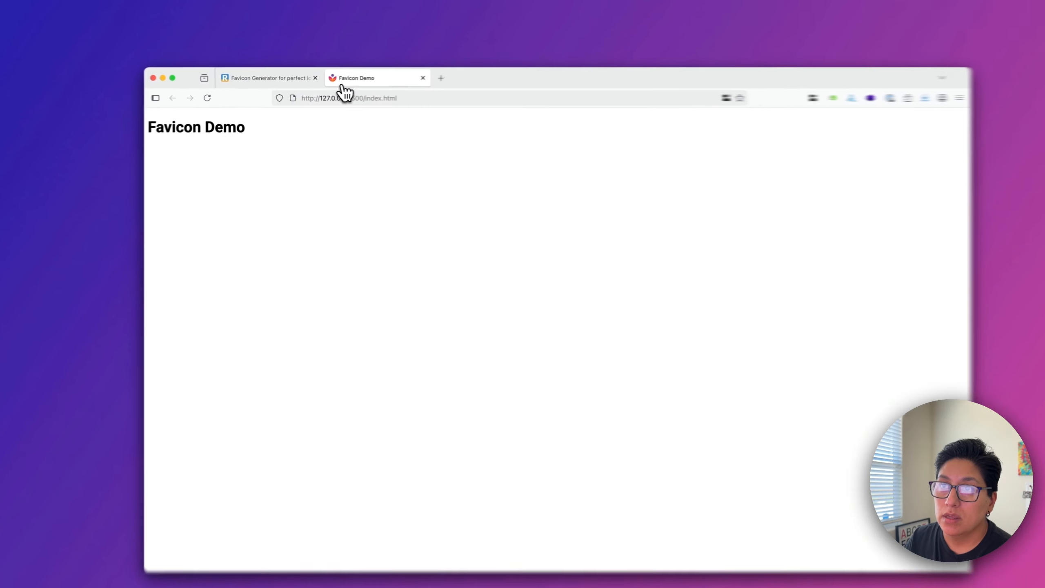
key(super+Tab)
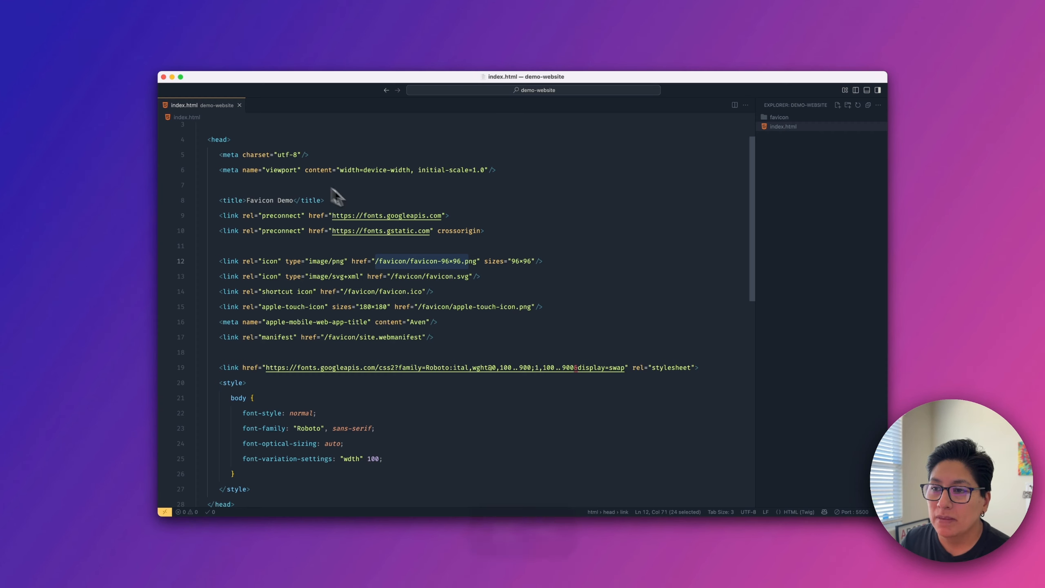